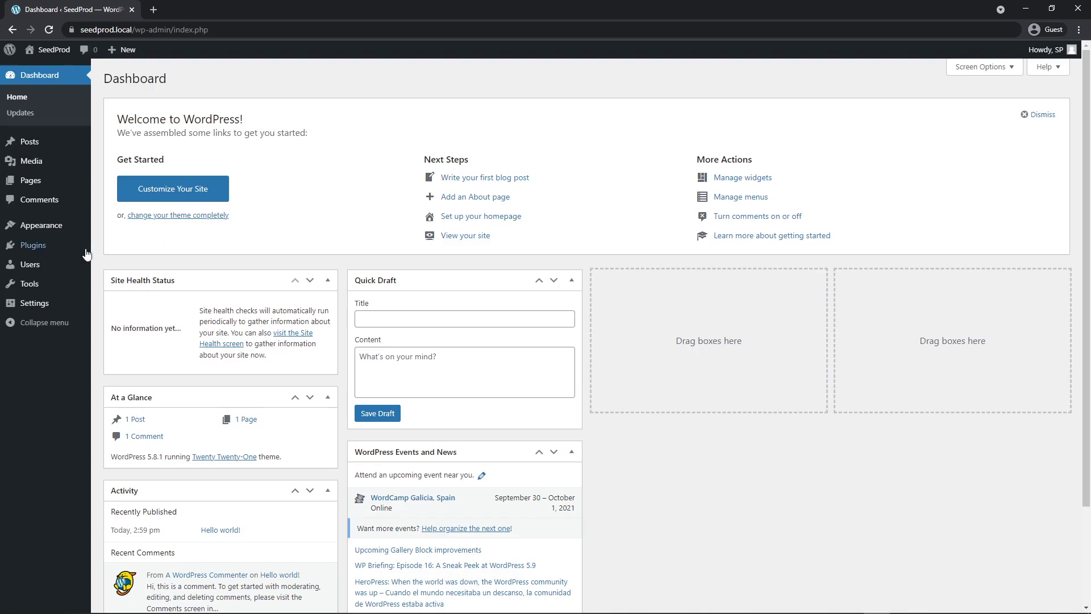
Install and activate the WooCommerce plugin from Plugins > Add New.
mouse_move(34, 250)
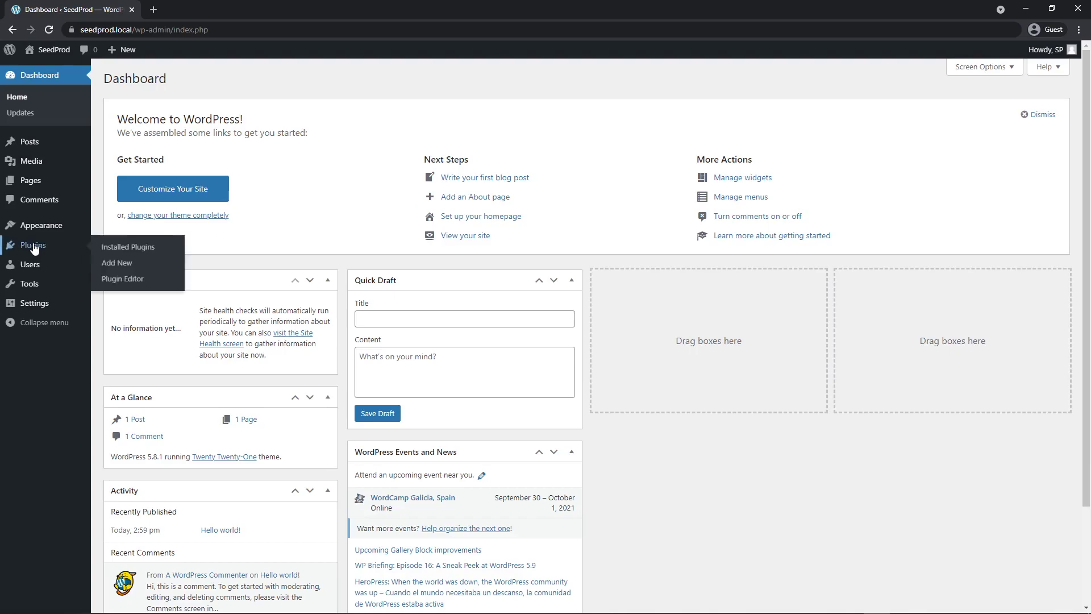
click(121, 266)
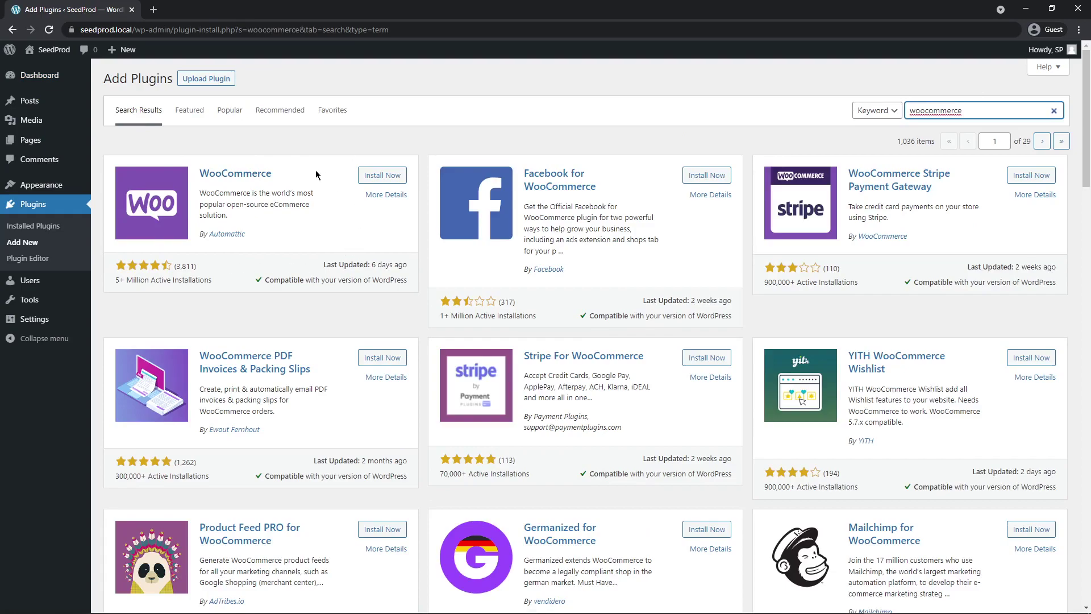
click(388, 177)
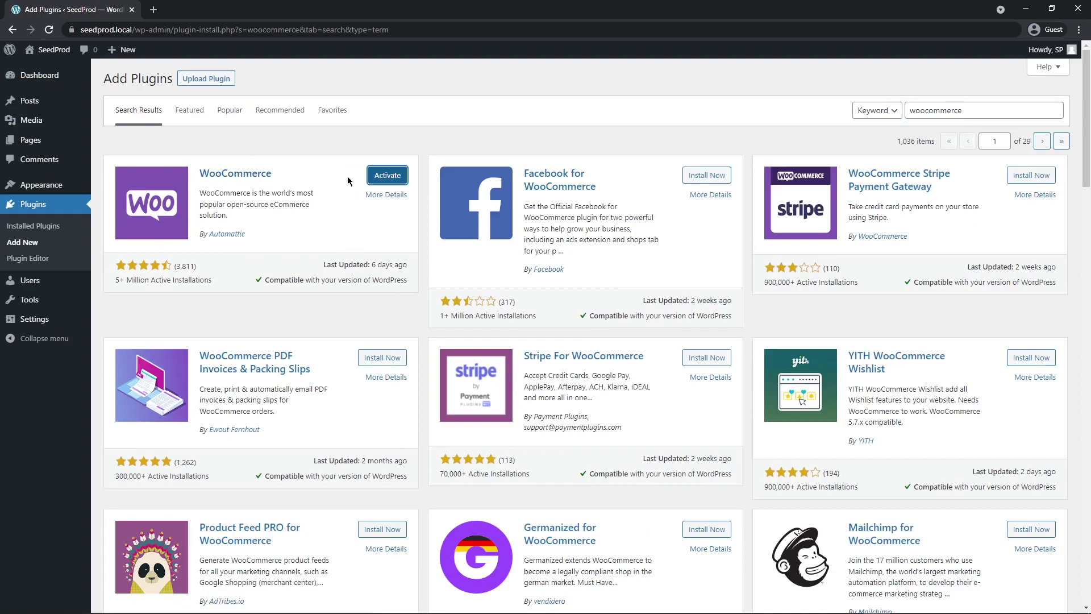
click(388, 179)
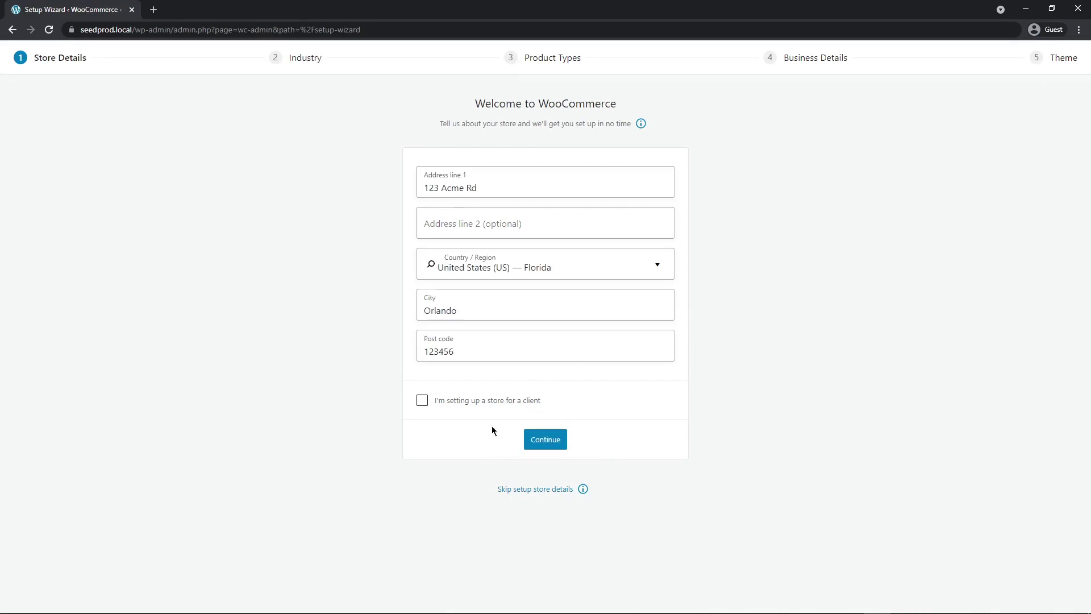
Submit the store address, decline tracking, pick Fashion, apparel, and accessories, and keep Physical products.
click(544, 444)
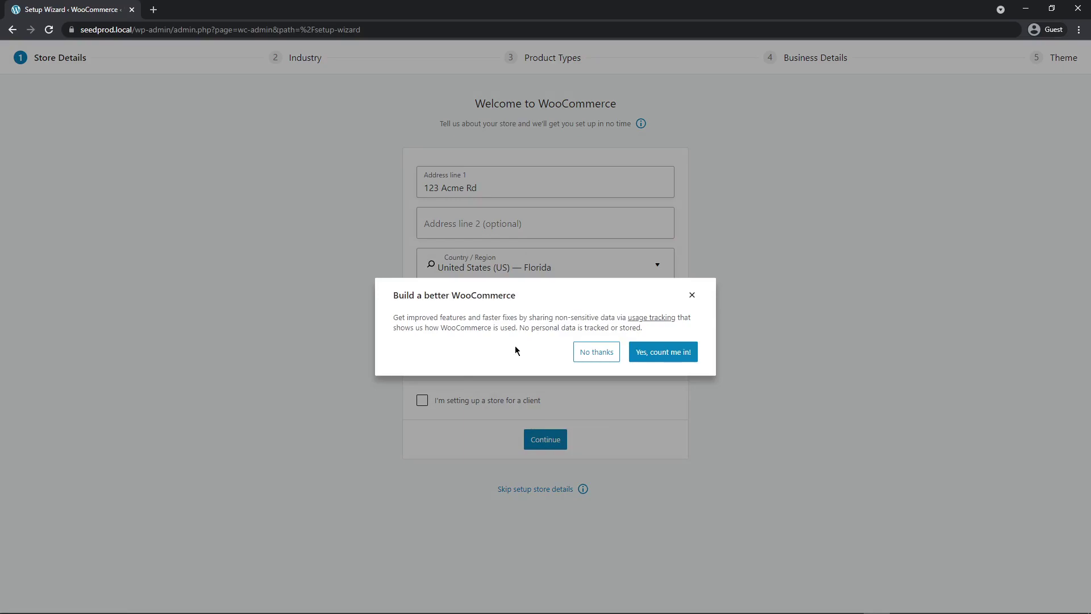
click(601, 354)
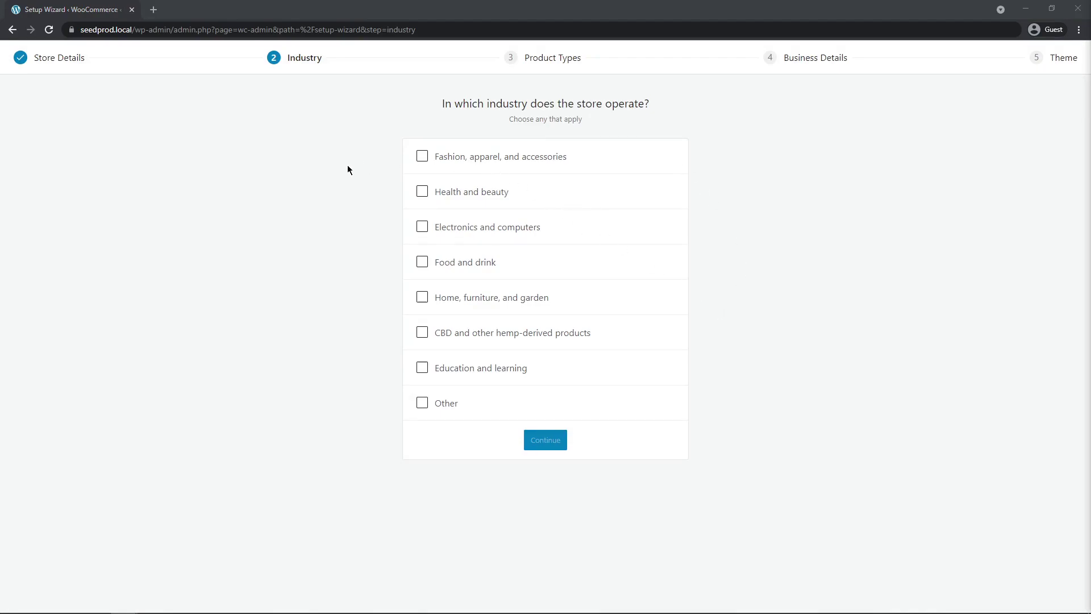
click(422, 156)
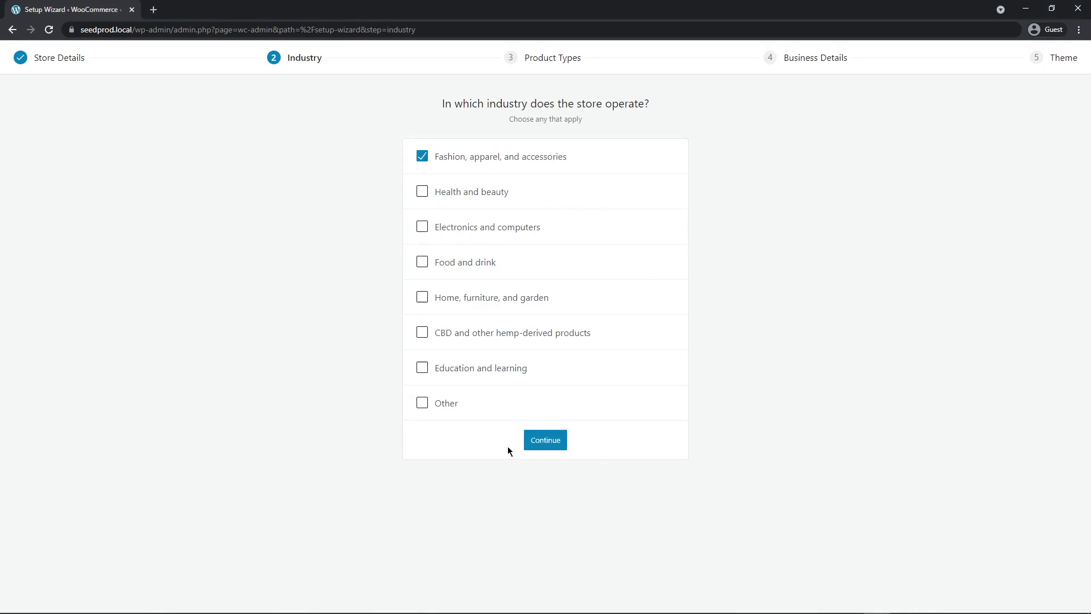
click(544, 444)
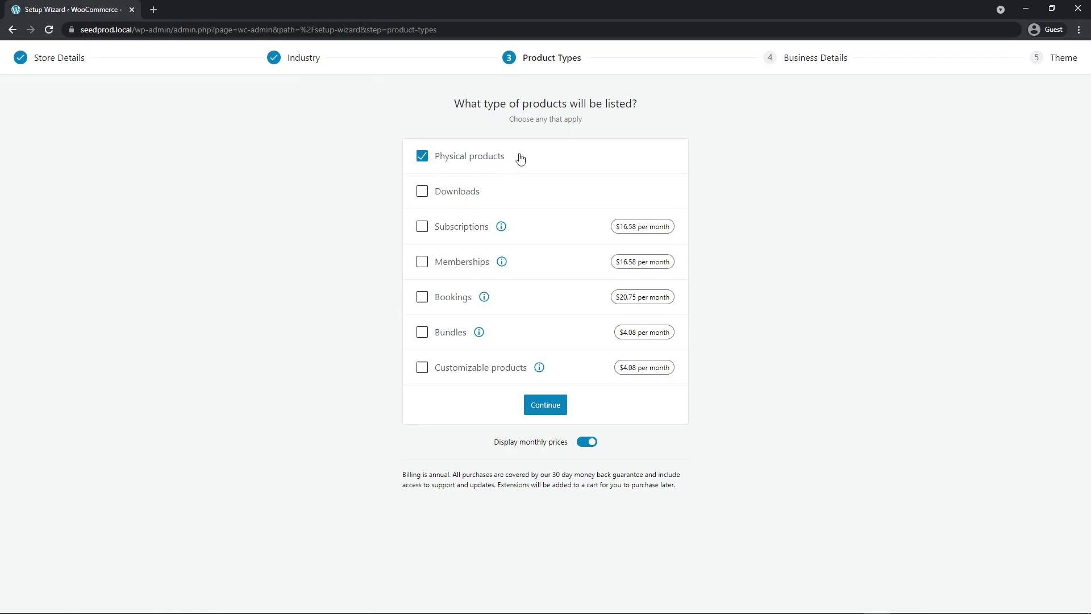
click(546, 405)
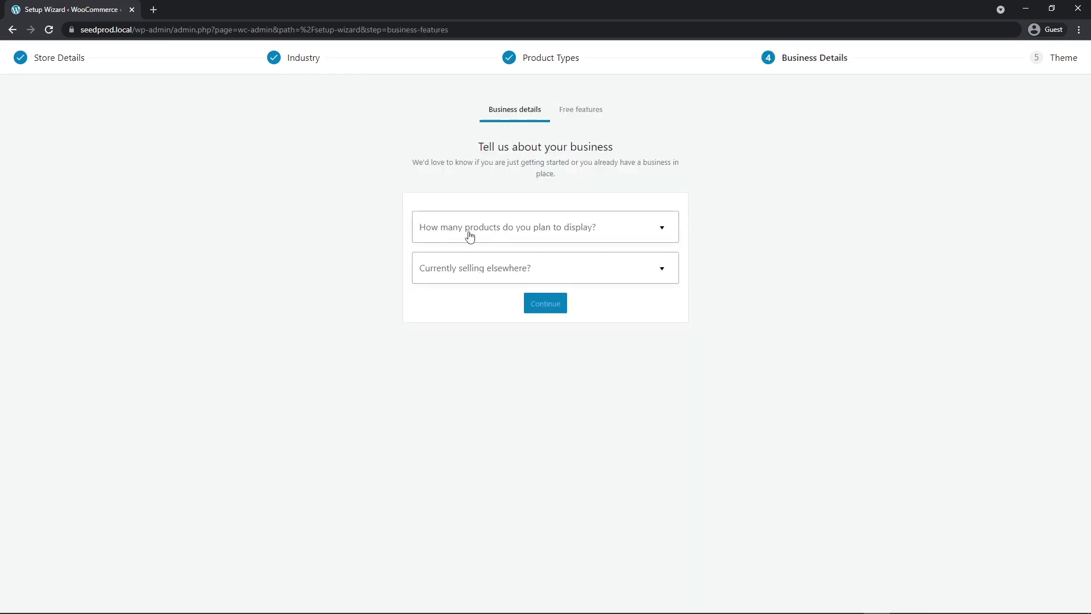
Set business details to 1,000+ products and No for selling elsewhere.
click(569, 231)
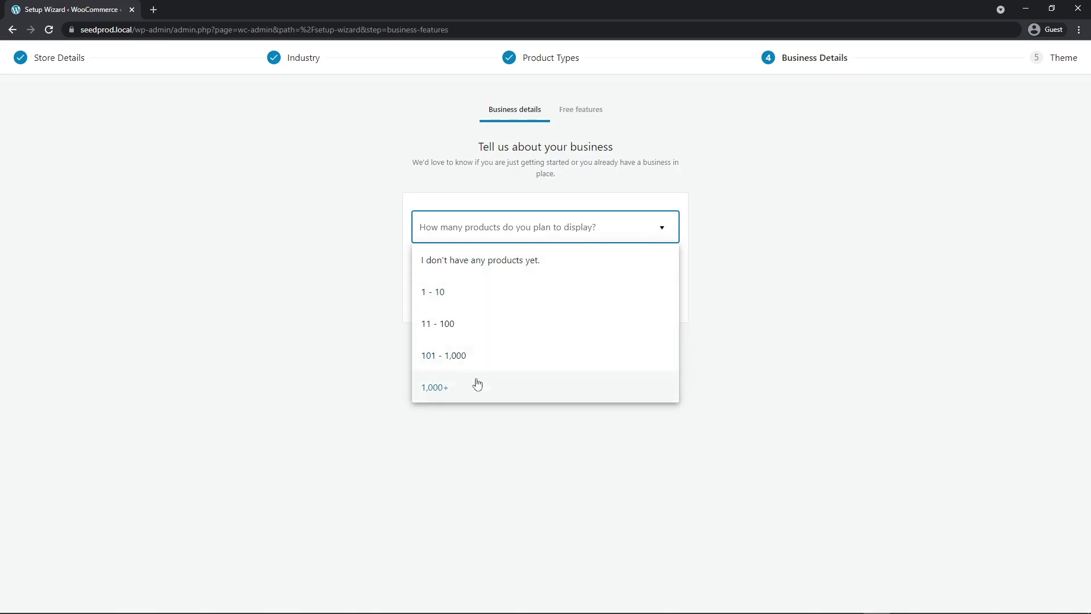
click(435, 388)
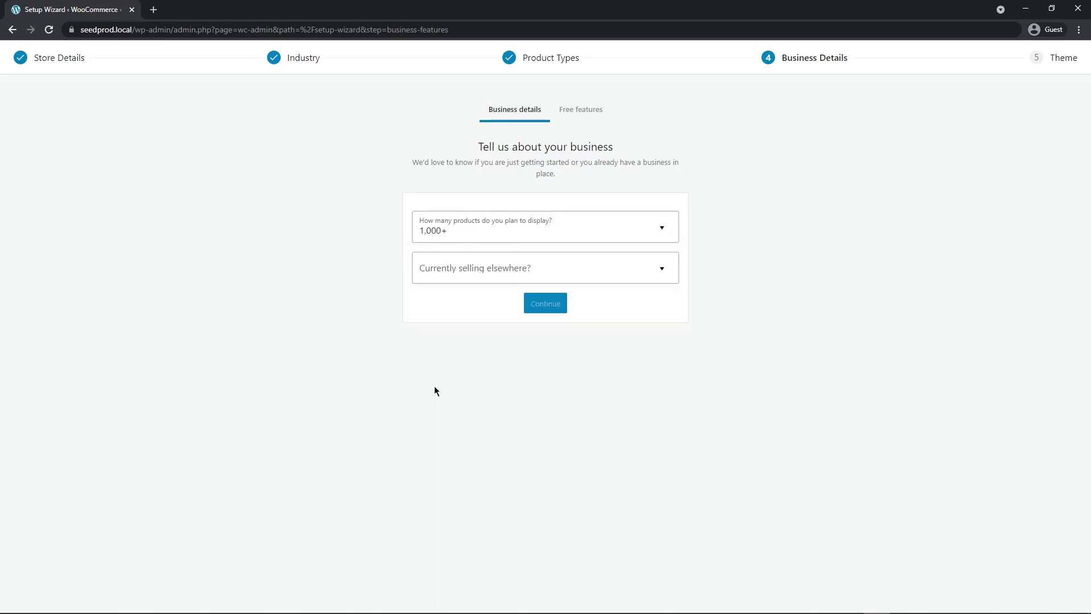
click(637, 271)
click(426, 301)
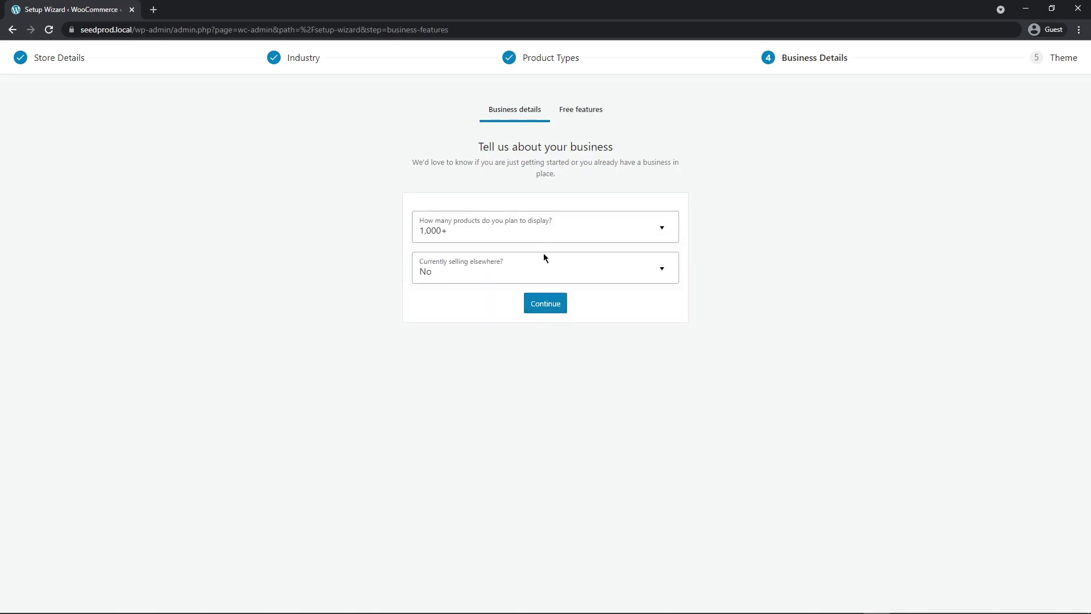
click(546, 304)
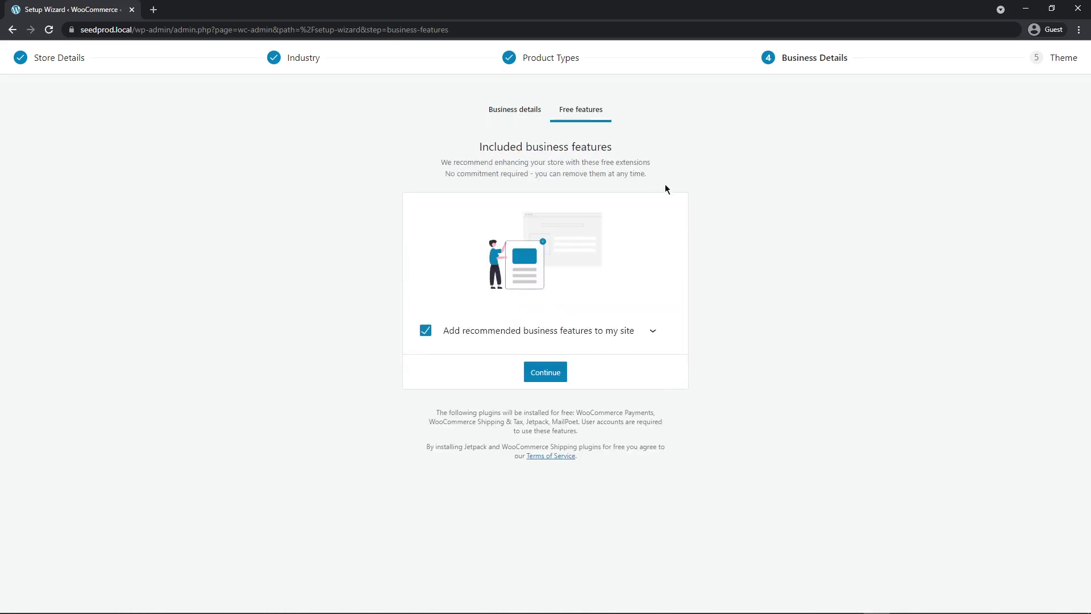
Untick all the recommended free business features and continue without extras.
click(652, 331)
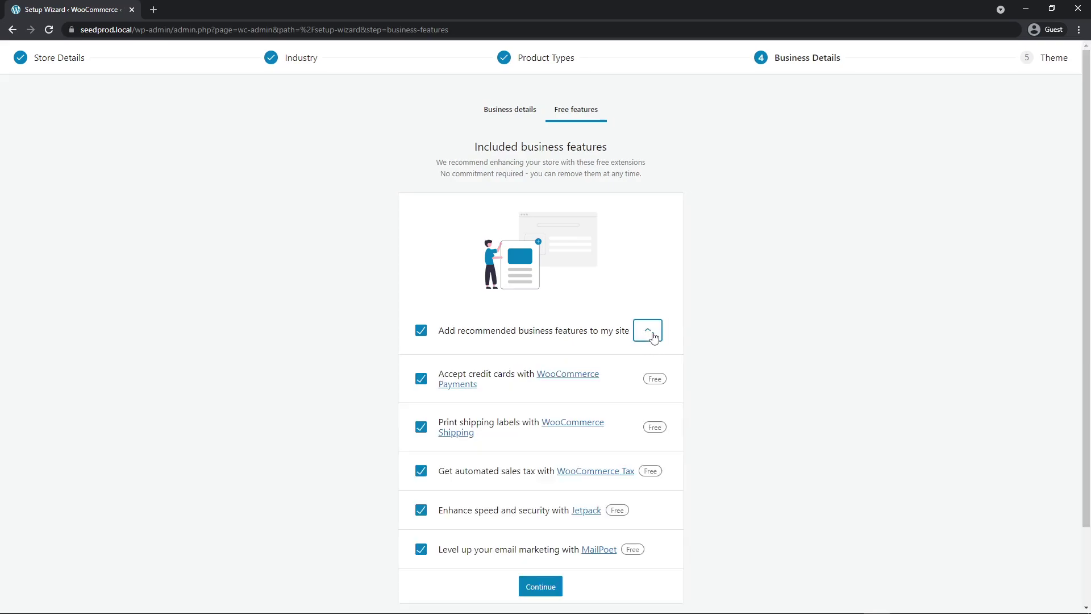
scroll(714, 349, down, 2)
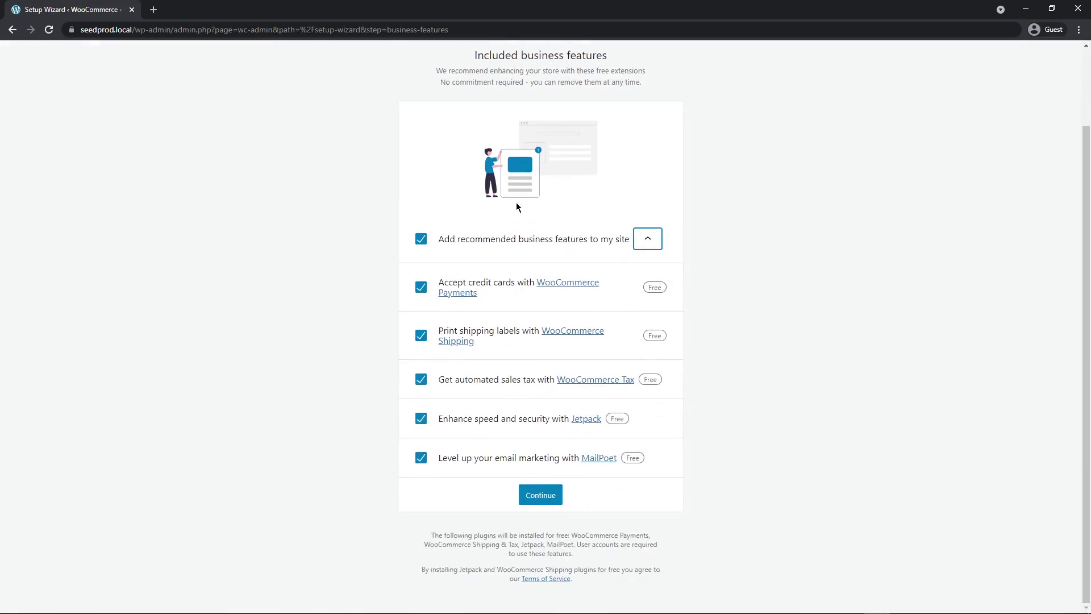
click(420, 239)
scroll(414, 242, up, 2)
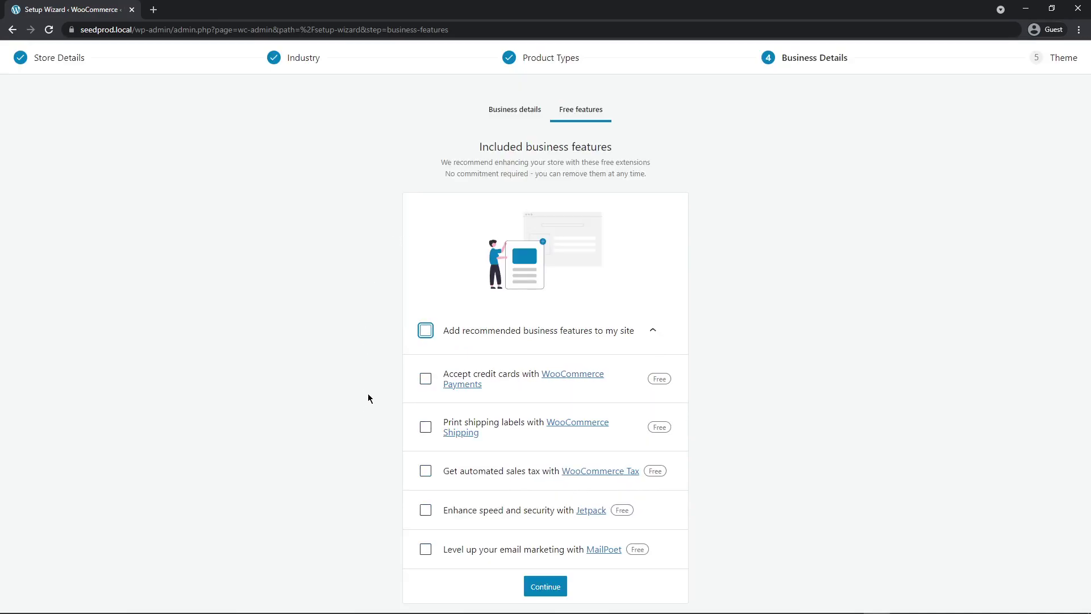
click(554, 587)
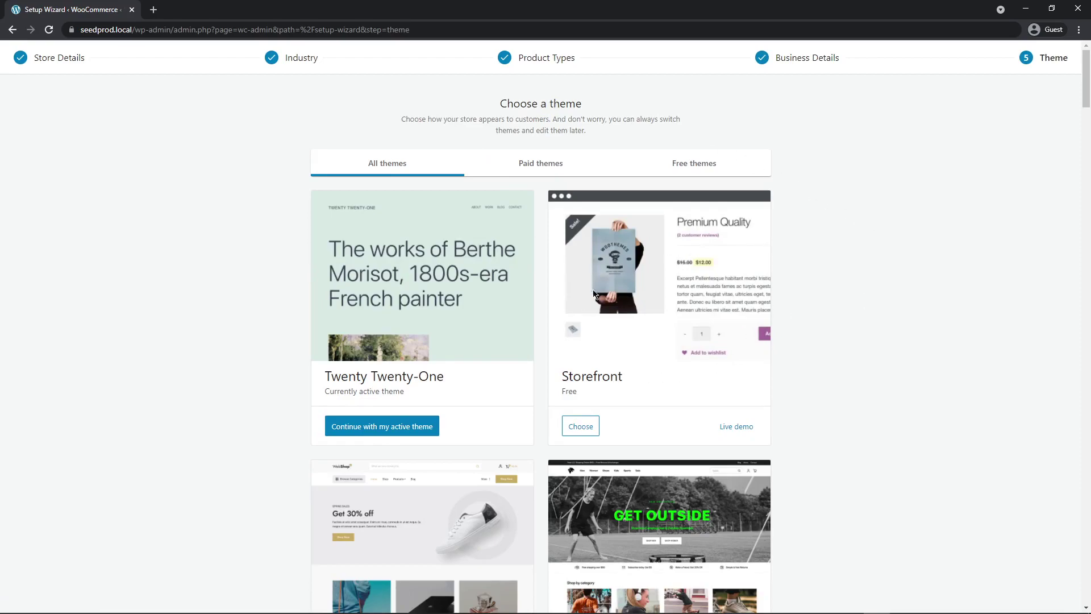
Choose Storefront as the store theme to finish the wizard.
click(581, 427)
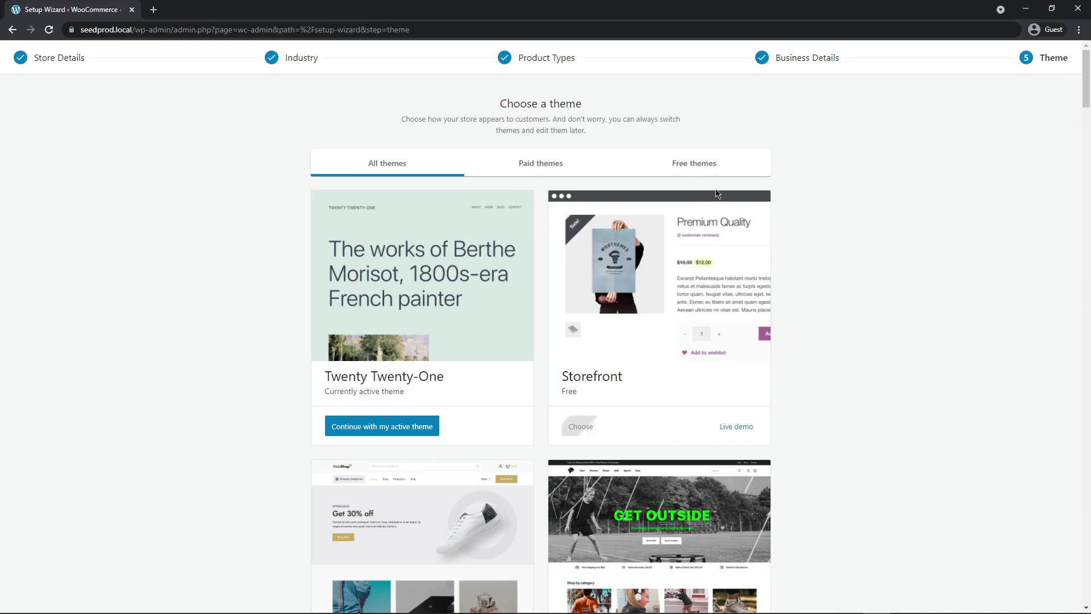
scroll(786, 350, down, 6)
scroll(786, 349, down, 5)
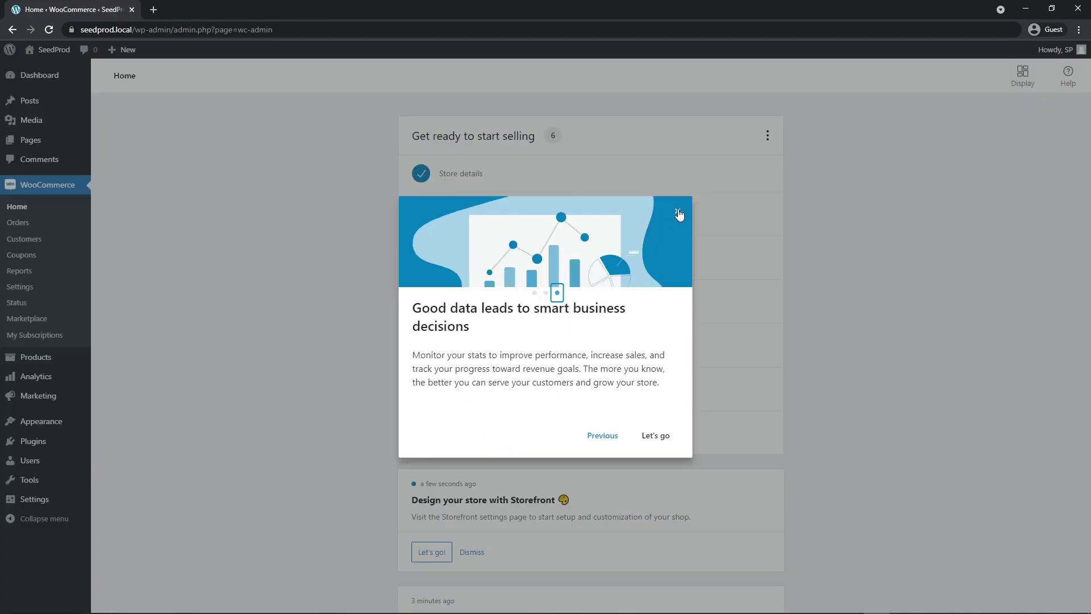
Dismiss the WooCommerce welcome tour on WooCommerce Home.
click(677, 211)
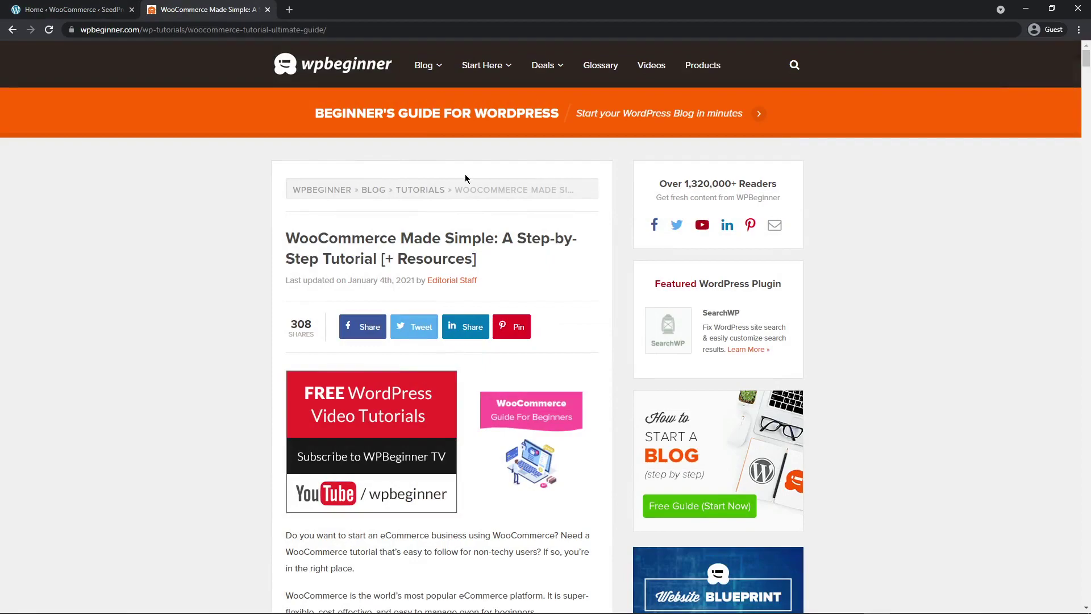
Scroll through the WPBeginner WooCommerce tutorial, then close its tab with Ctrl+W.
scroll(194, 230, down, 13)
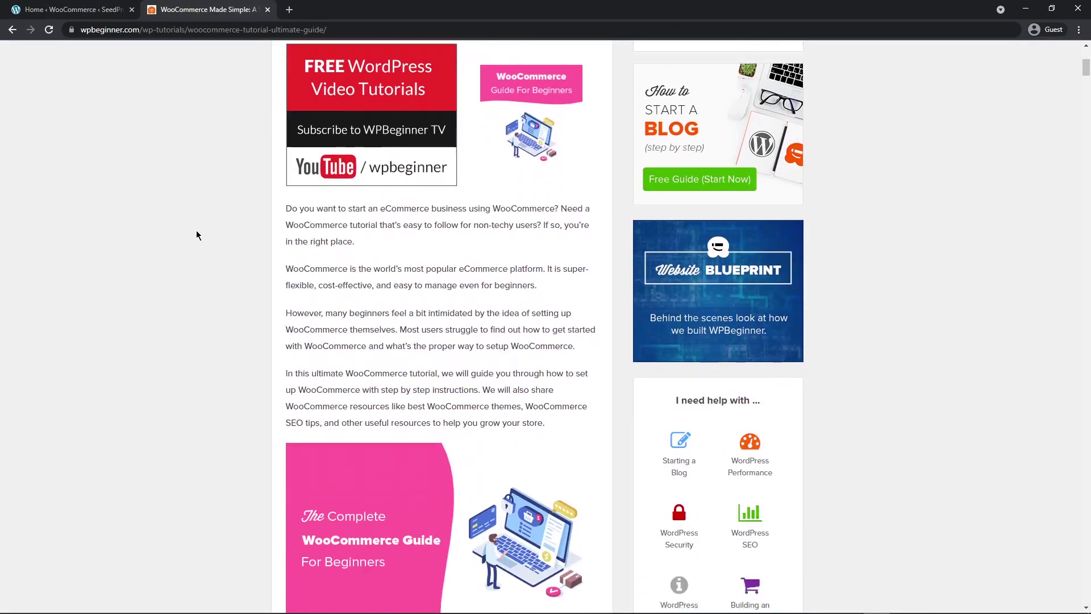
scroll(194, 232, down, 3)
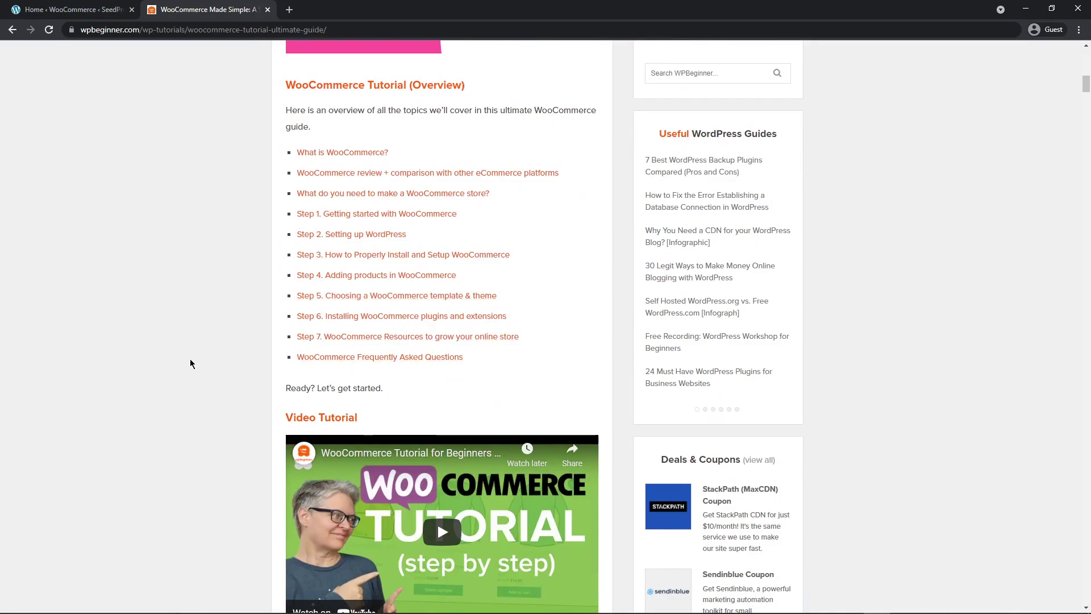
scroll(173, 354, down, 2)
scroll(172, 355, down, 2)
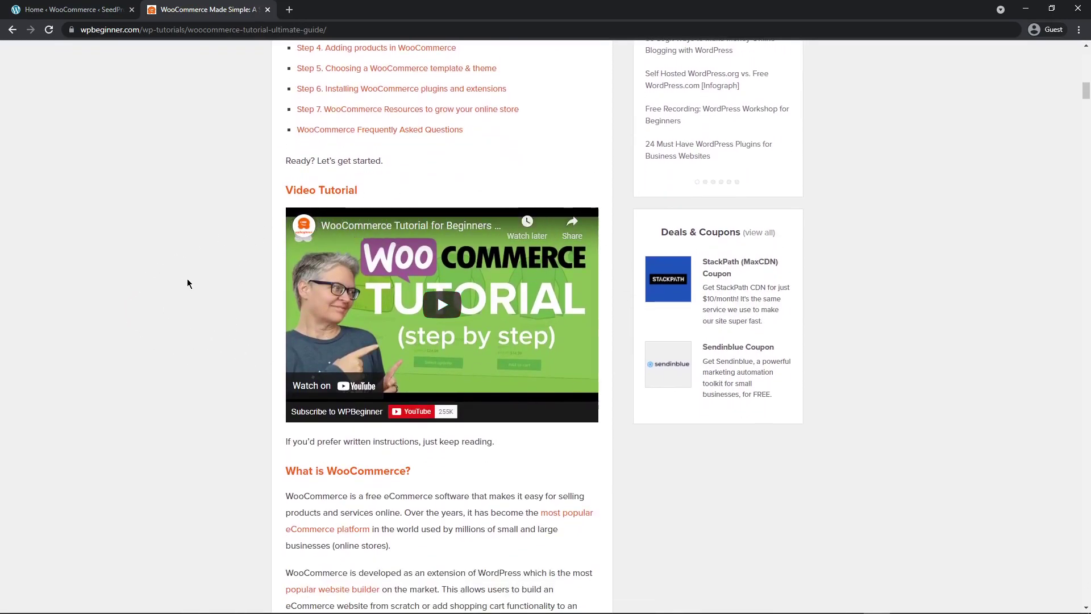
key(ctrl+w)
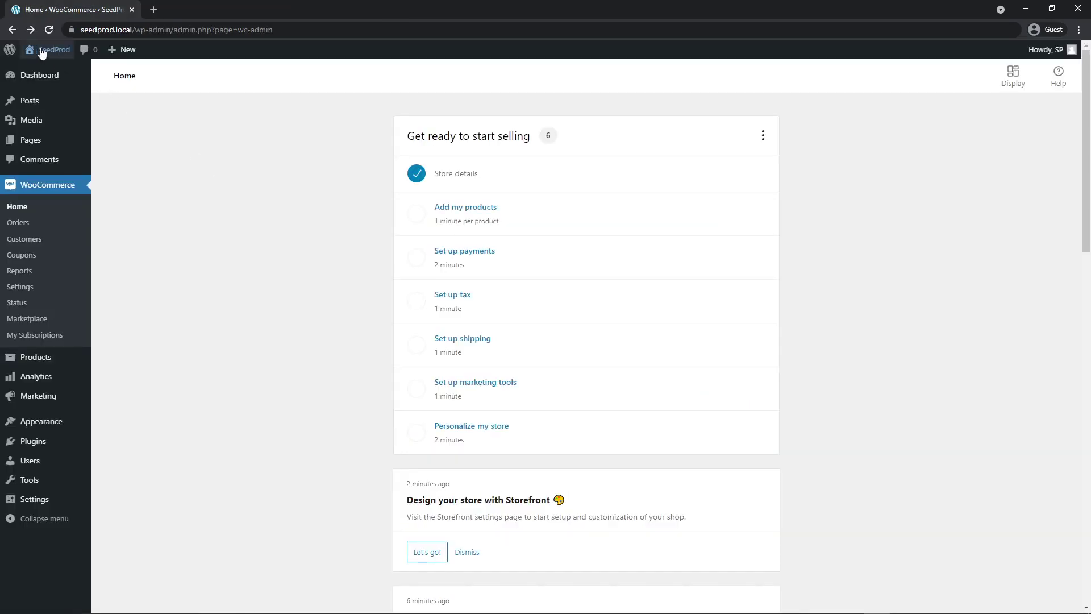
mouse_move(55, 56)
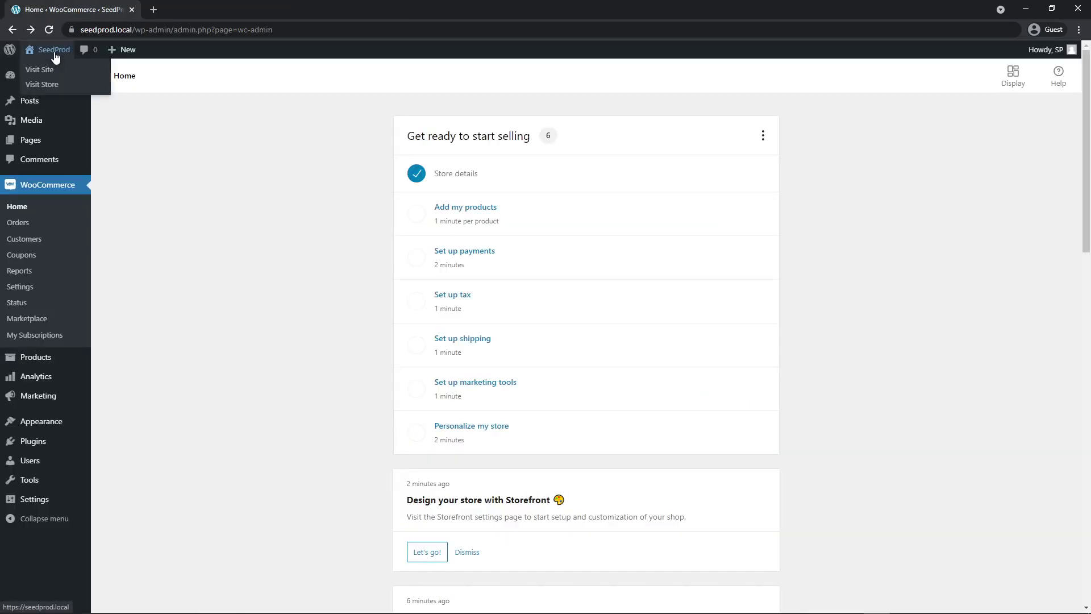
middle_click(43, 85)
click(204, 14)
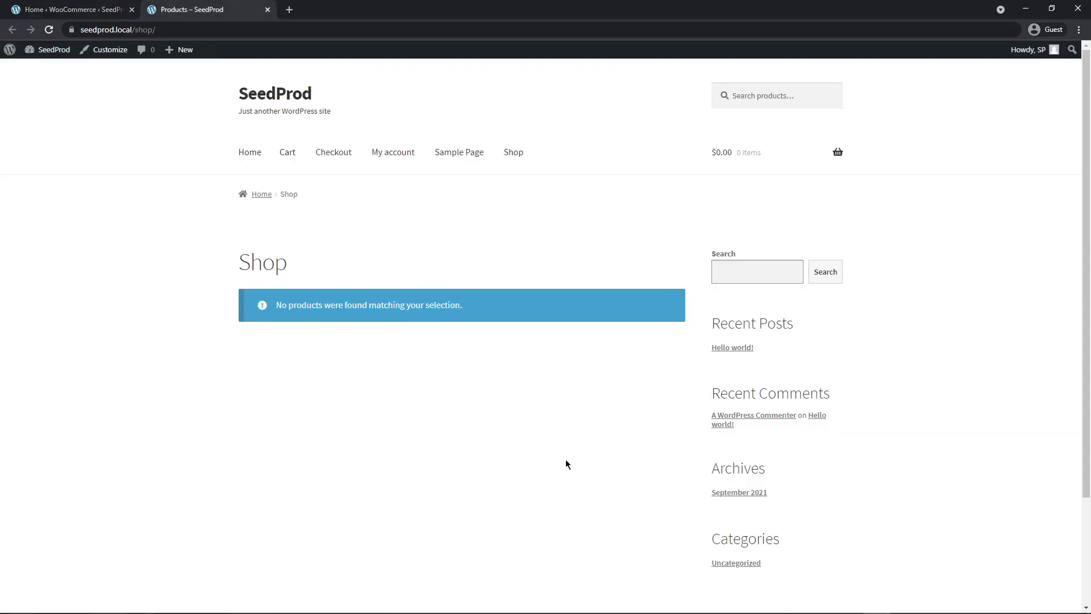
scroll(545, 463, down, 3)
scroll(529, 461, up, 3)
drag(275, 302, 503, 308)
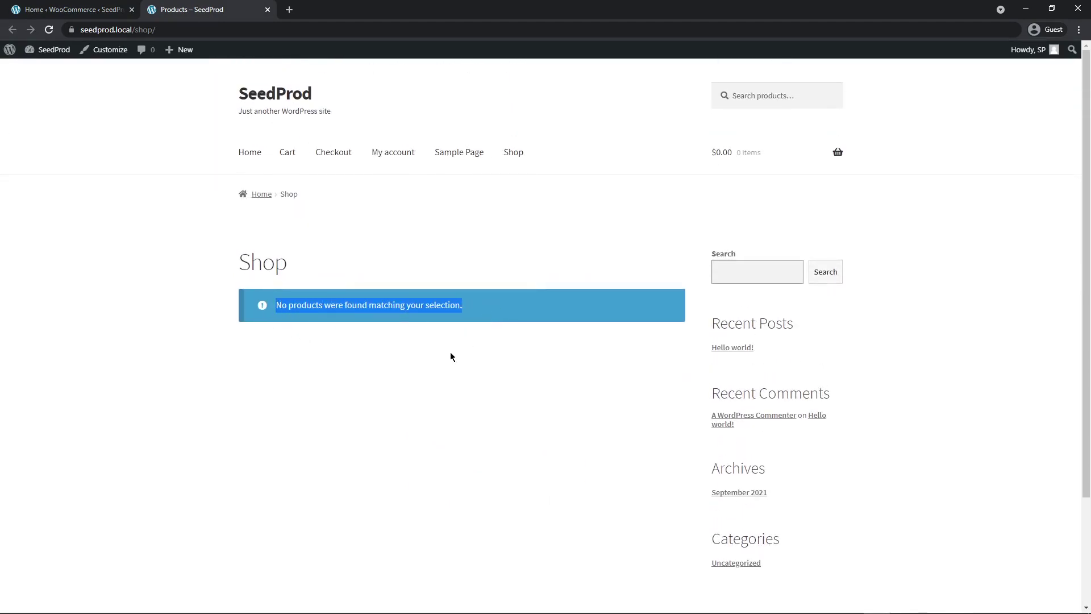
click(349, 315)
click(268, 9)
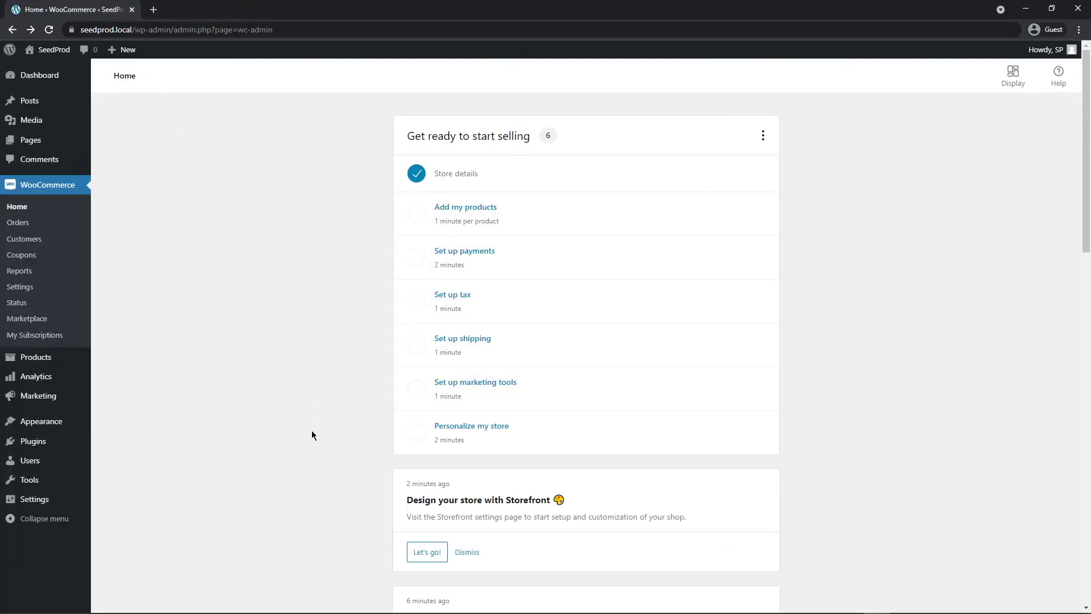
Import the sample products, then view the storefront Shop and the Hoodie with Logo page.
click(487, 431)
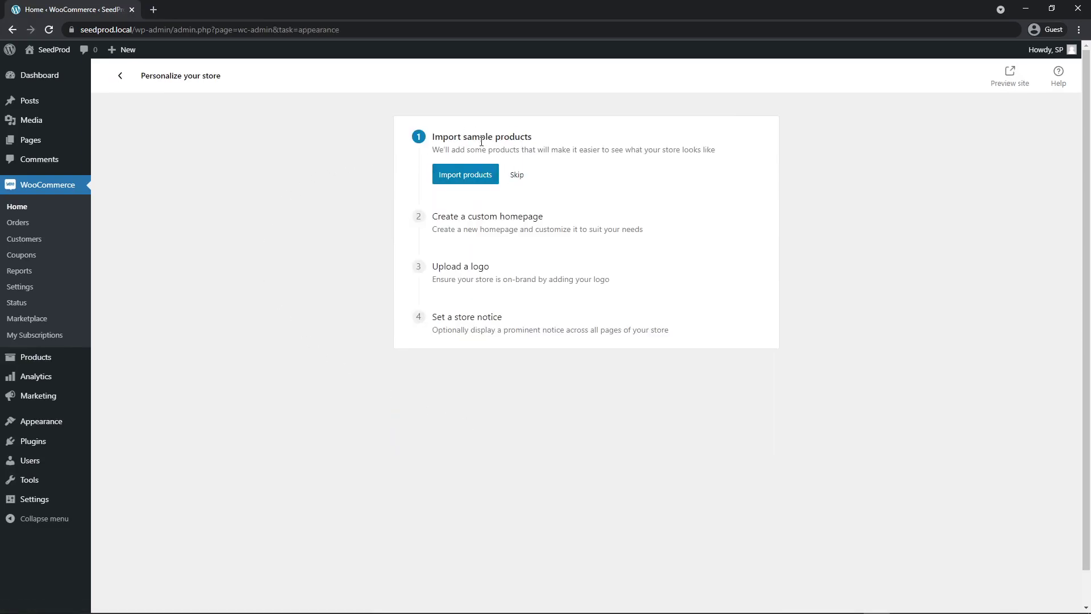
click(459, 177)
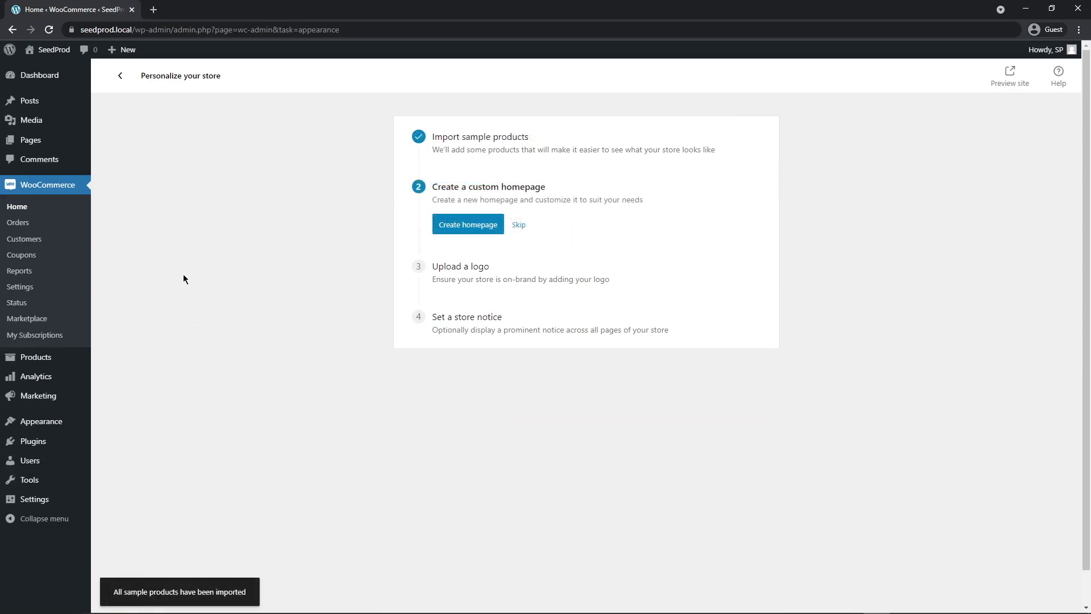
mouse_move(54, 50)
middle_click(68, 69)
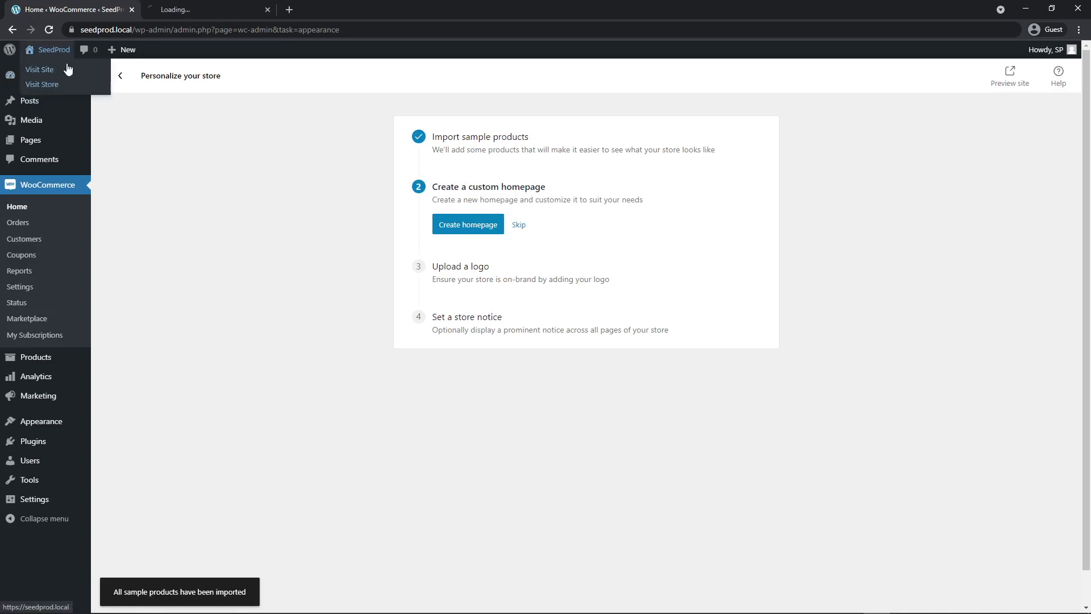
click(187, 9)
scroll(627, 430, down, 1)
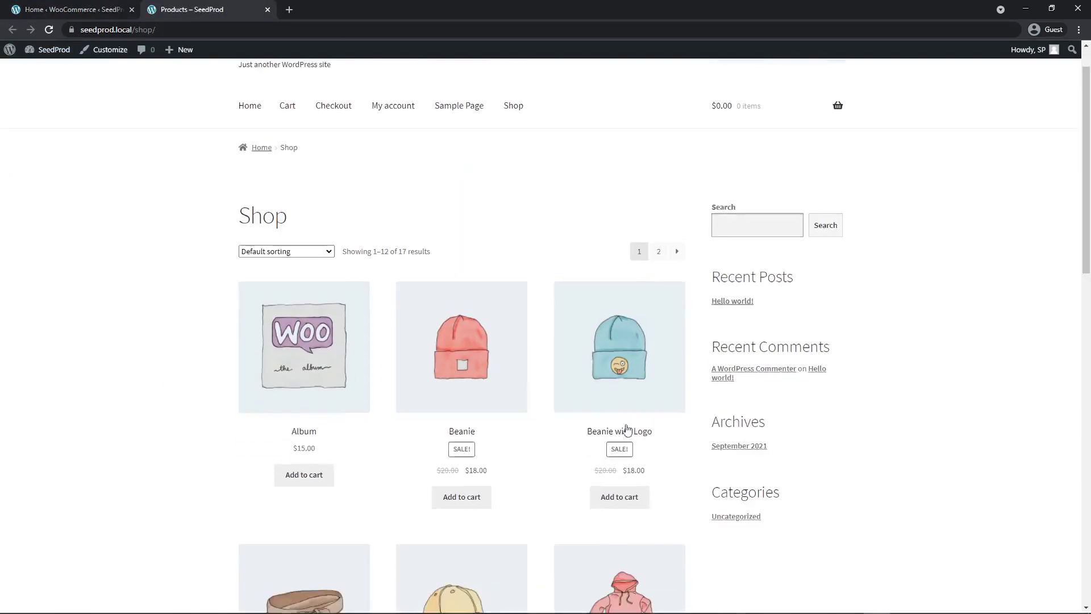
scroll(626, 431, down, 10)
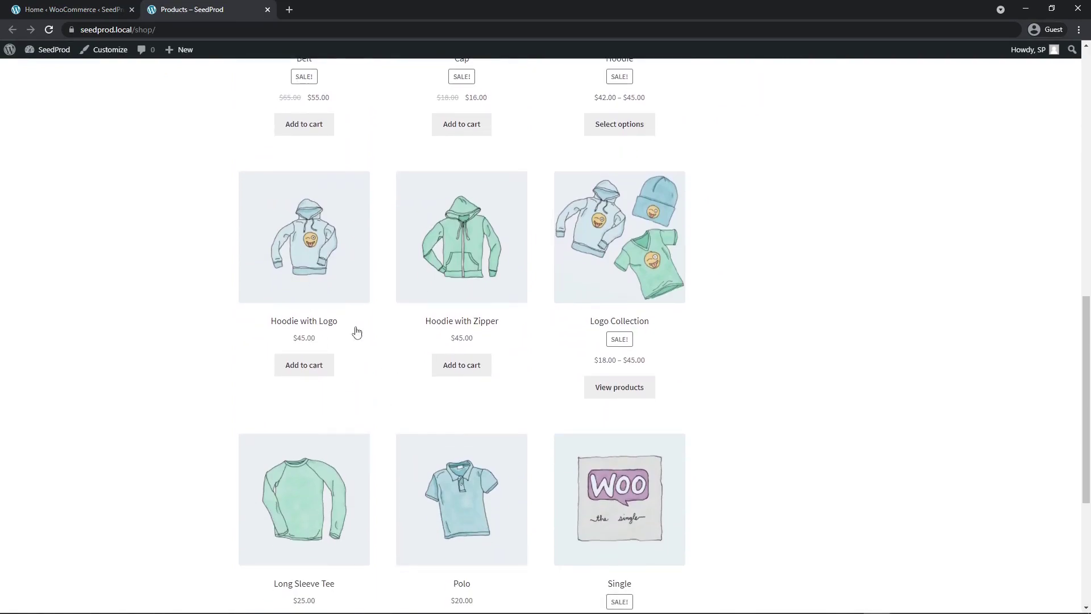
click(319, 274)
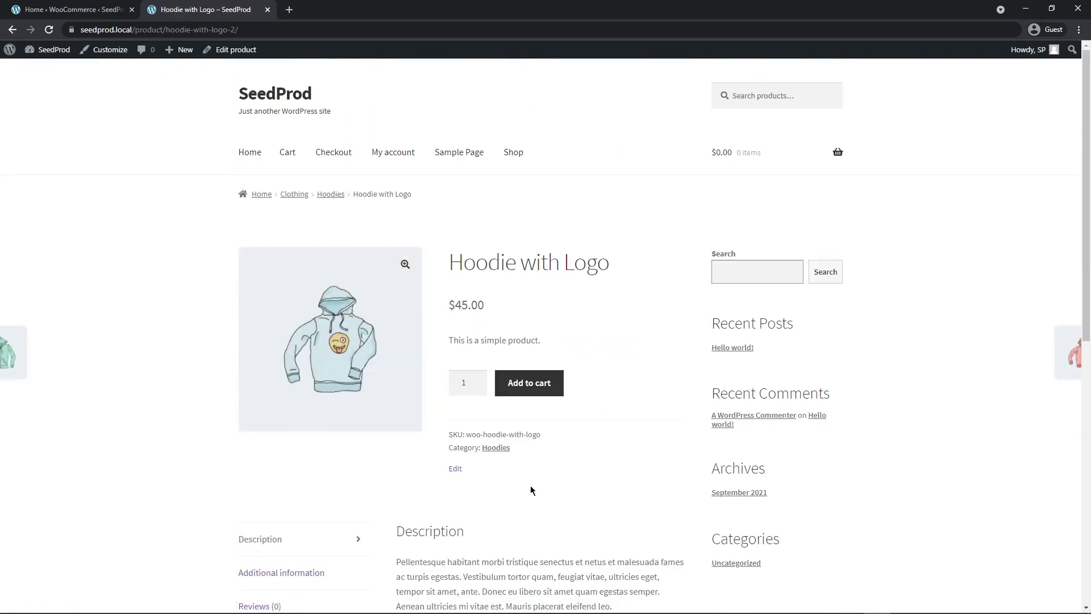
scroll(932, 284, down, 5)
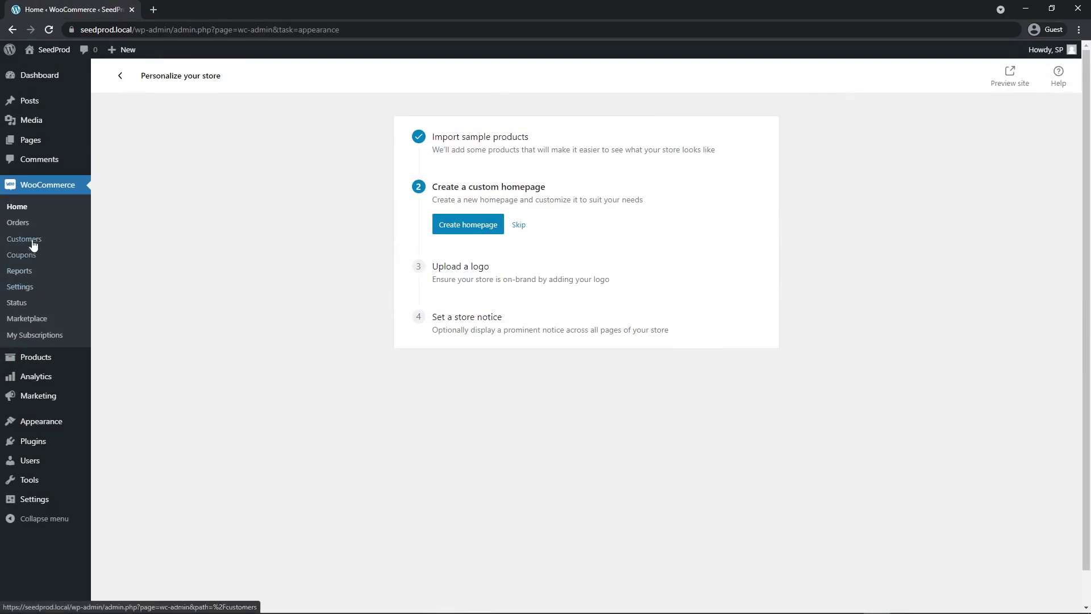
Turn on Cash on delivery in WooCommerce Settings > Payments and open its setup.
click(25, 290)
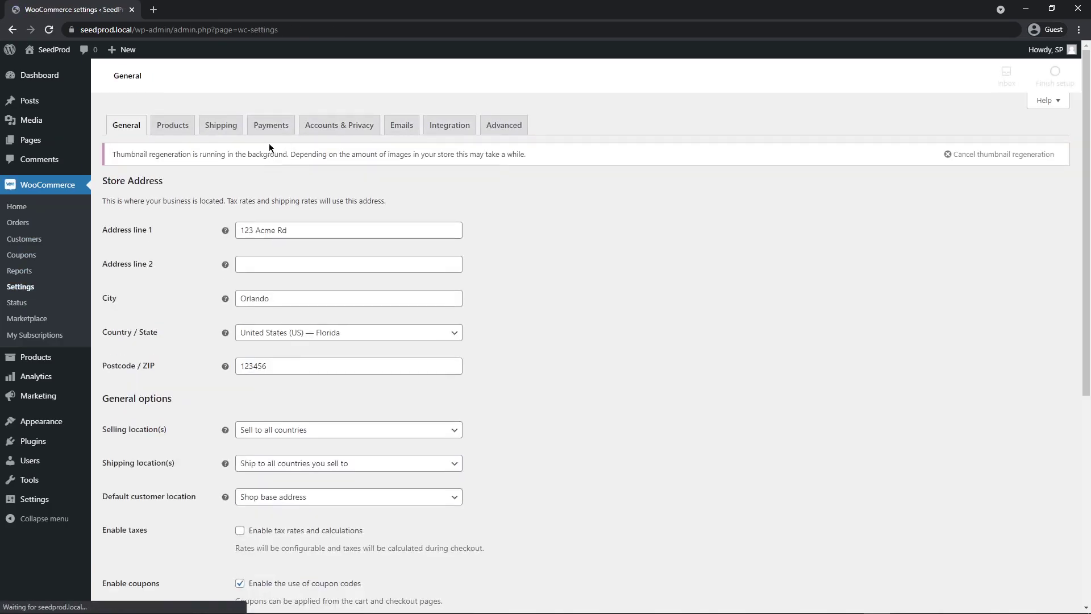
click(270, 128)
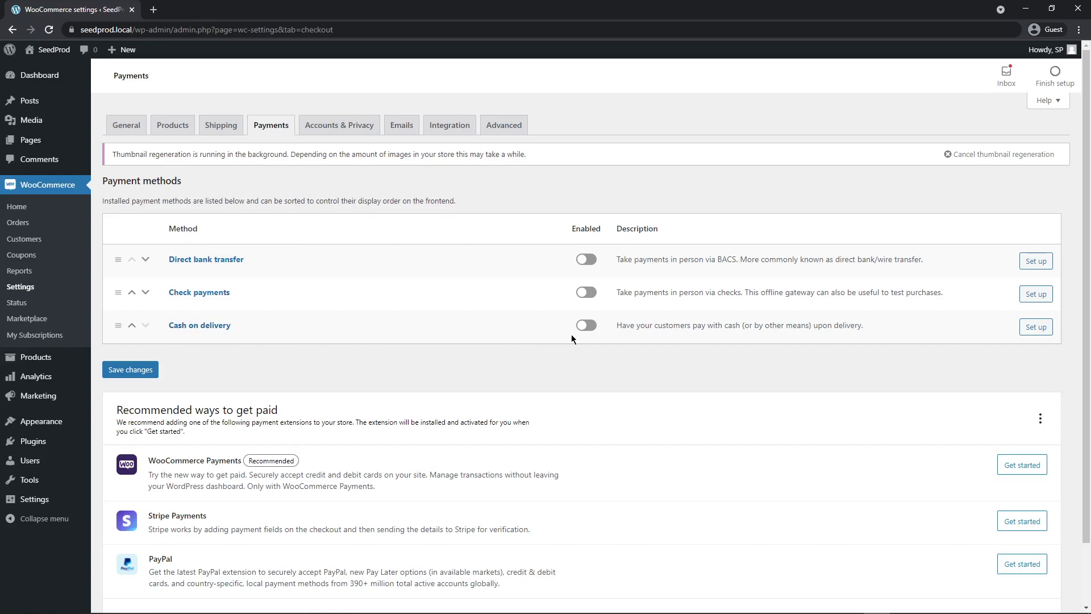
click(587, 325)
click(1036, 327)
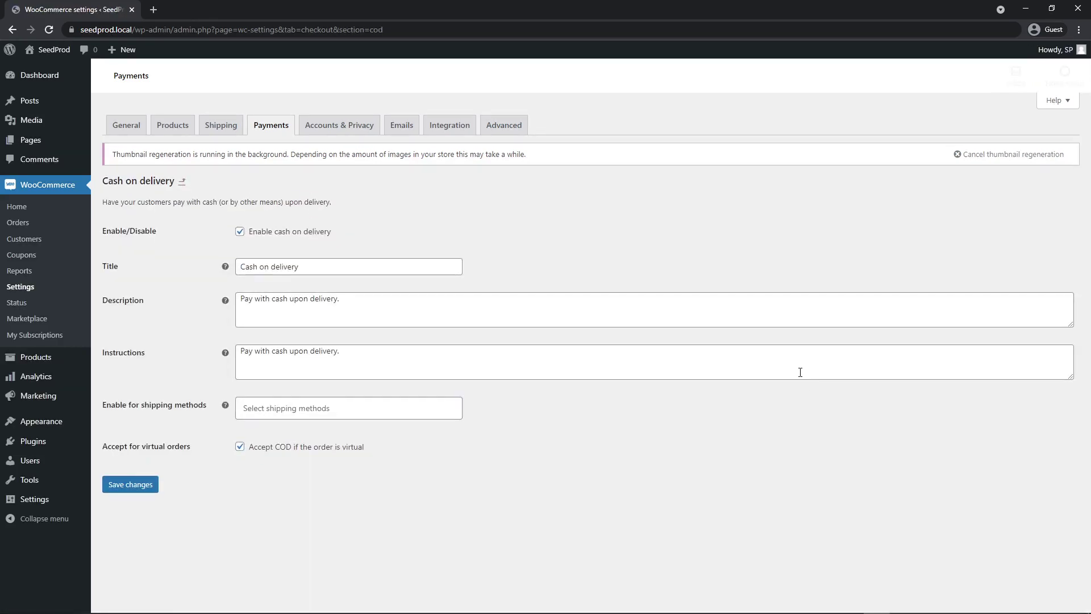
Review the Cash on delivery title, description and instructions, then save the changes.
drag(301, 266, 279, 264)
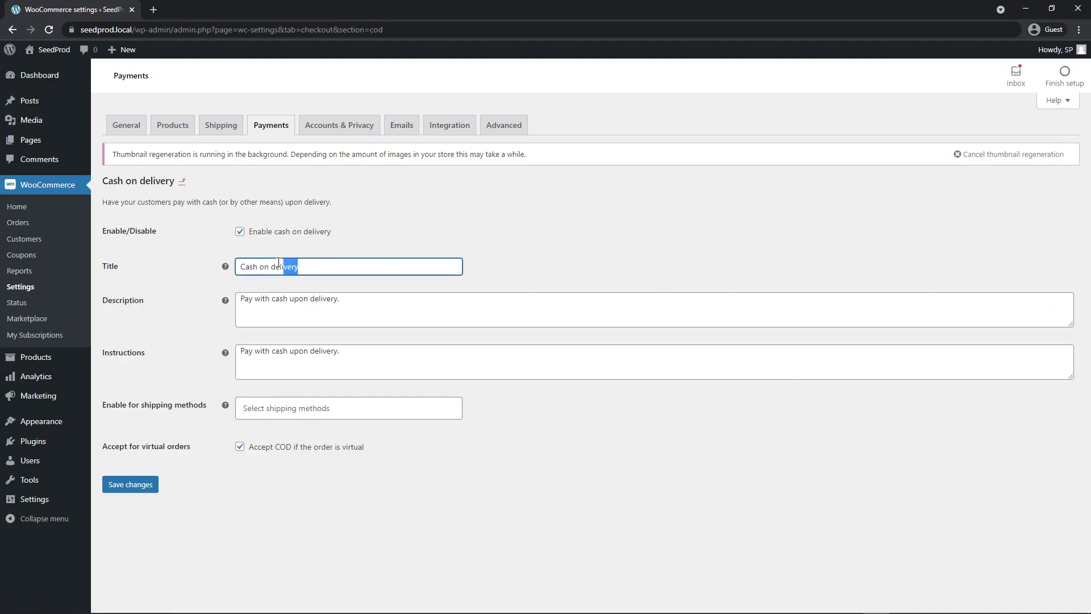
click(183, 282)
drag(394, 299, 158, 306)
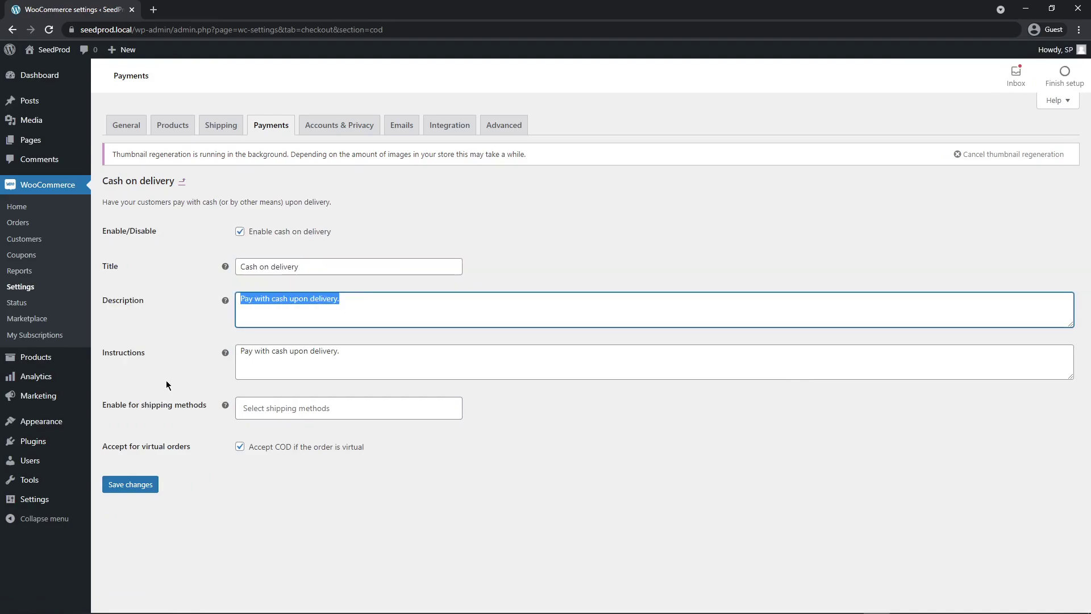
click(167, 386)
drag(1061, 367, 181, 346)
click(360, 351)
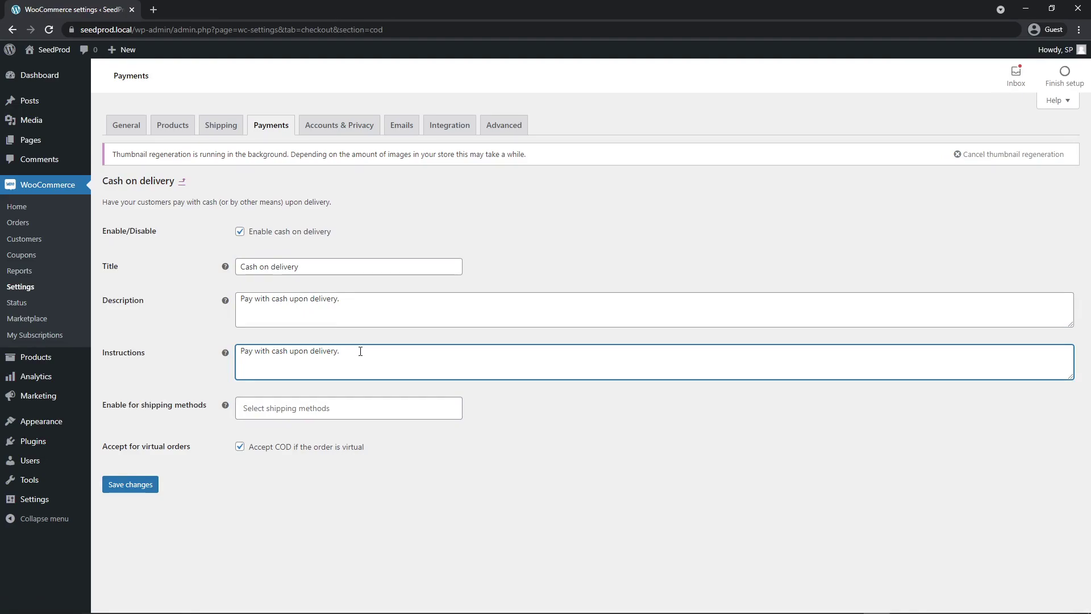
click(518, 427)
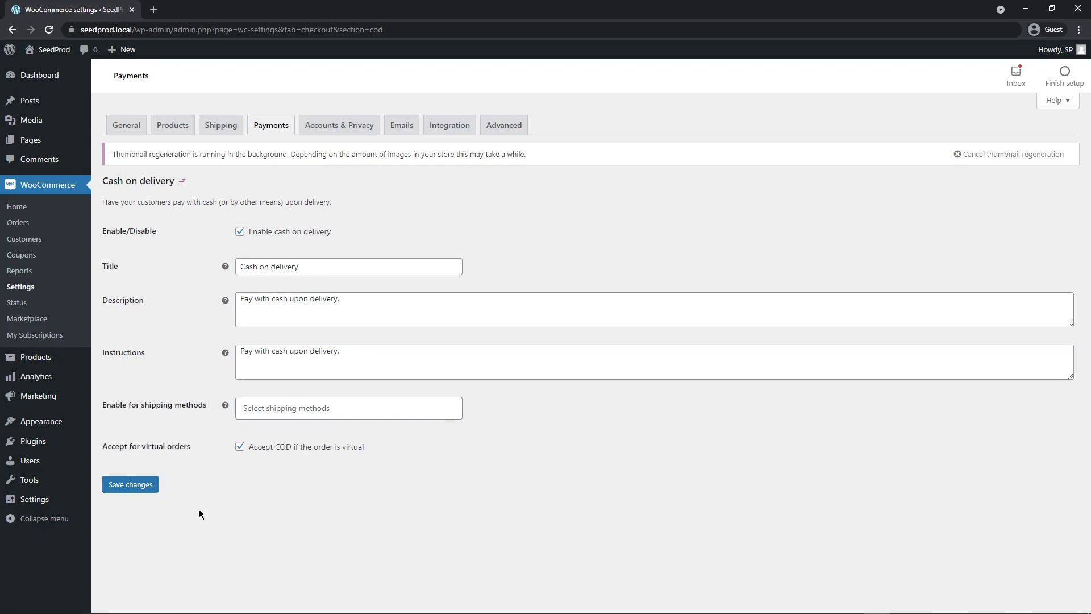
click(130, 484)
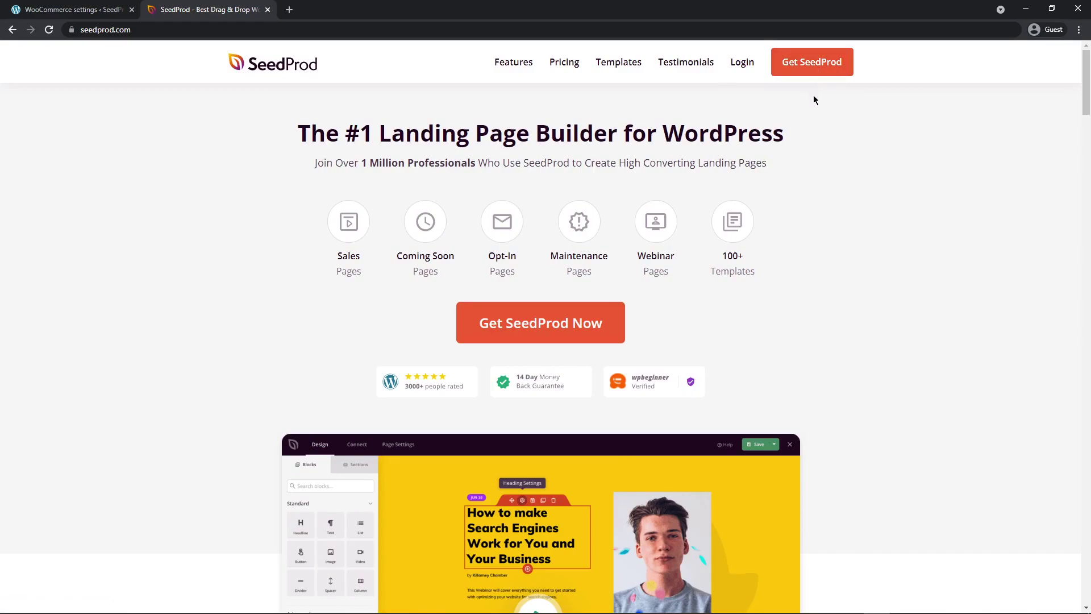
Log in to seedprod.com, download Landing Page Pro 6.7.2, and close the SeedProd tab.
click(742, 63)
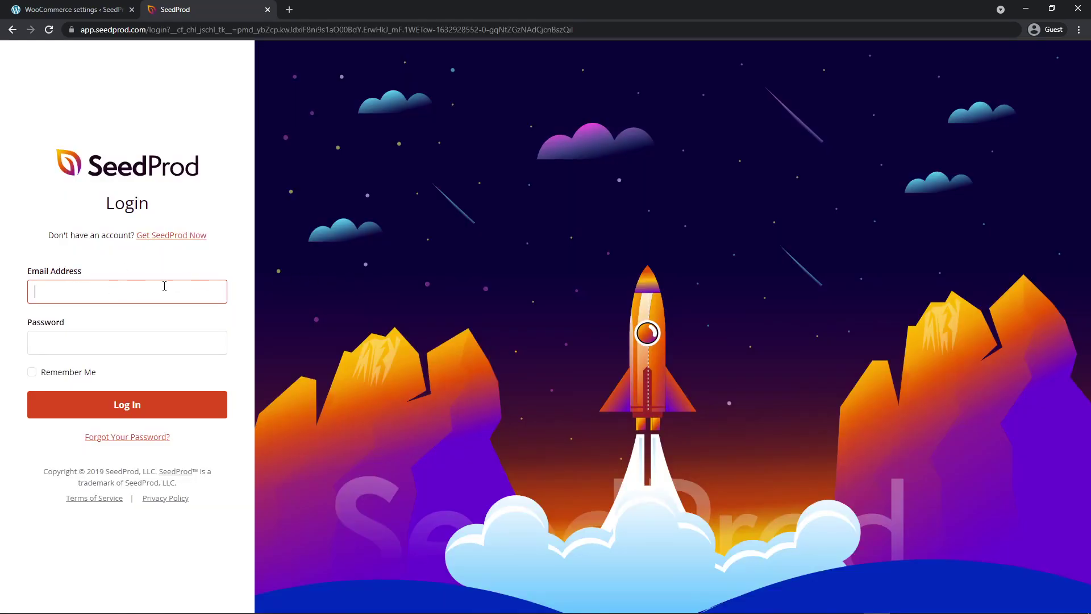
click(127, 405)
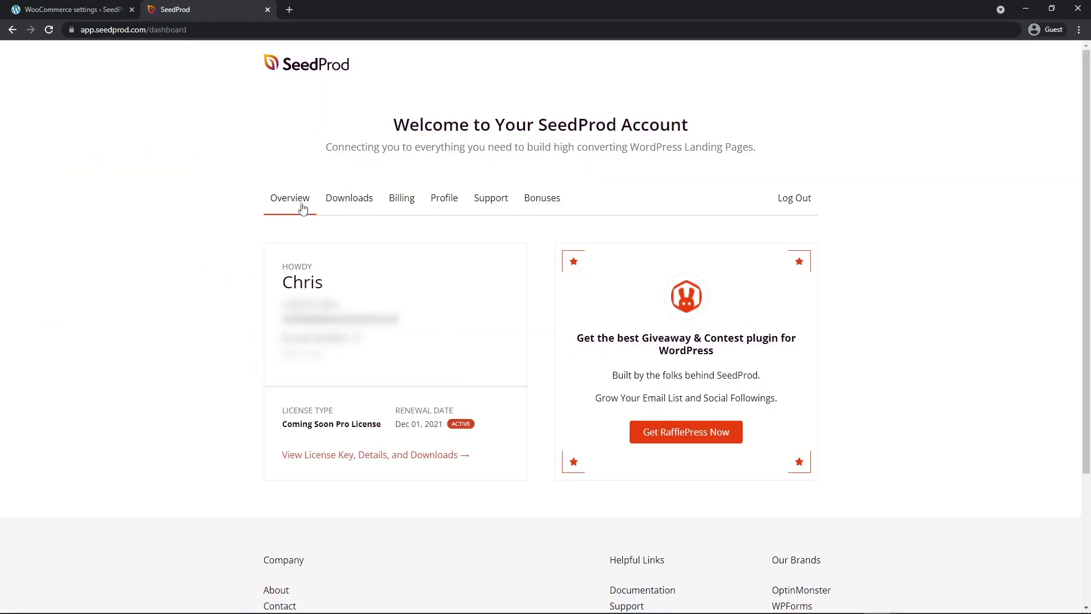
click(350, 201)
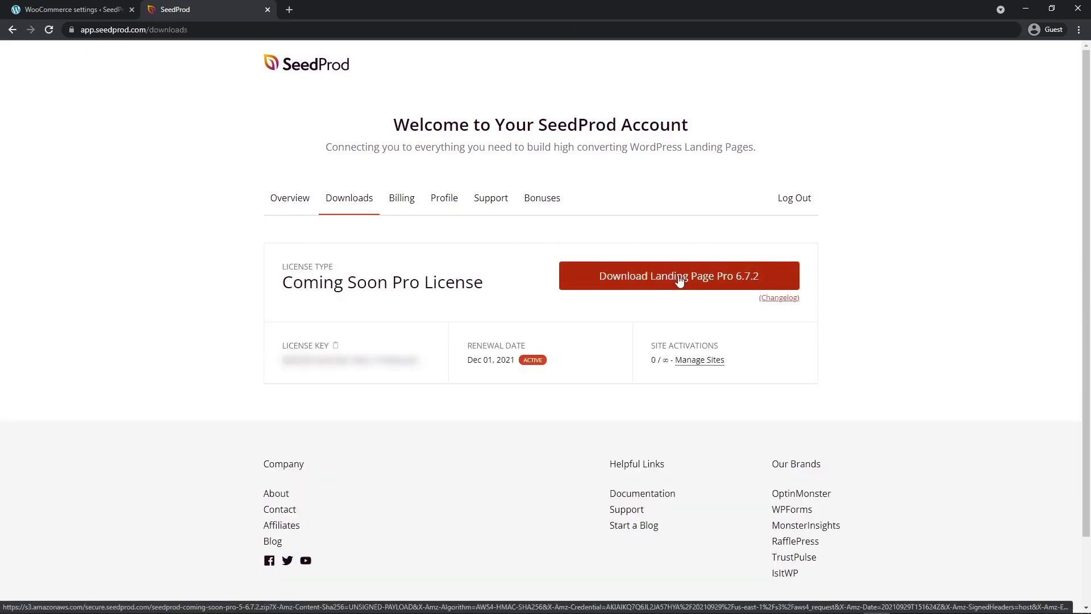
click(749, 278)
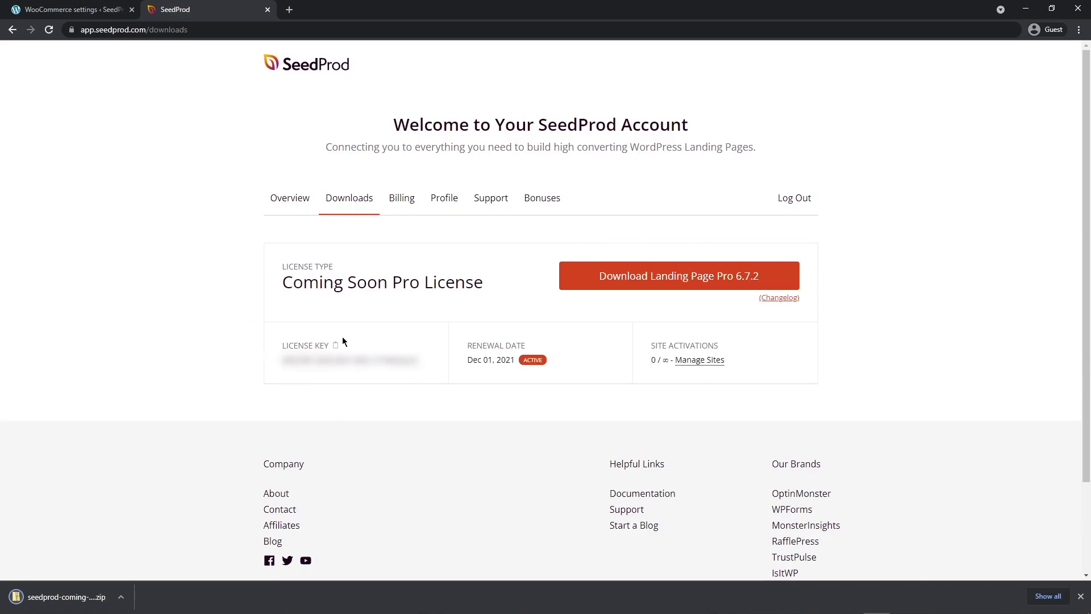
click(267, 10)
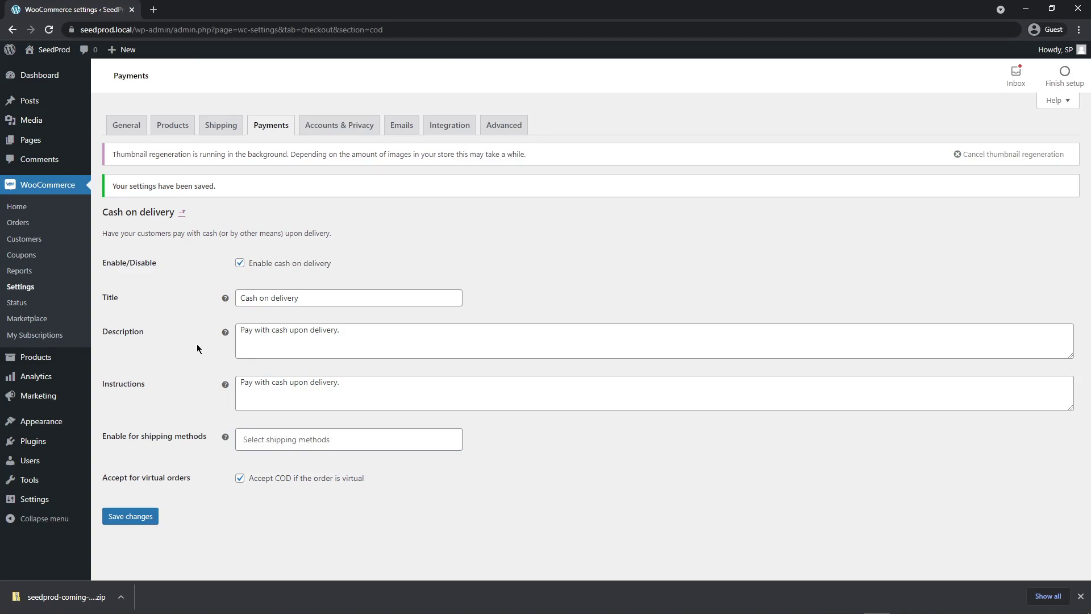
Upload the SeedProd Pro 6.7.2 zip under Plugins > Add New, install and activate it.
mouse_move(33, 443)
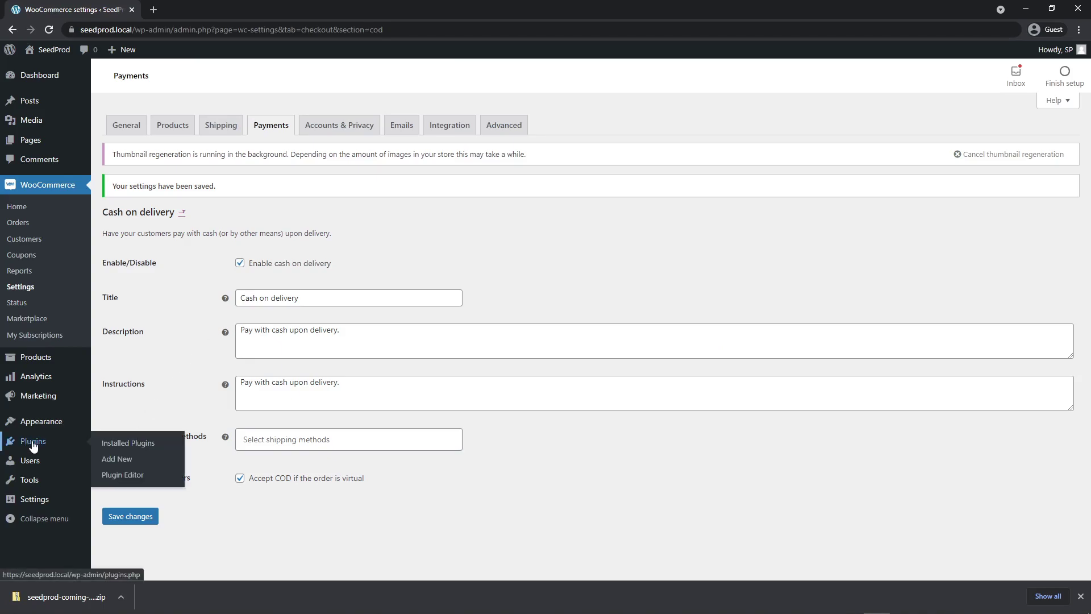
click(118, 459)
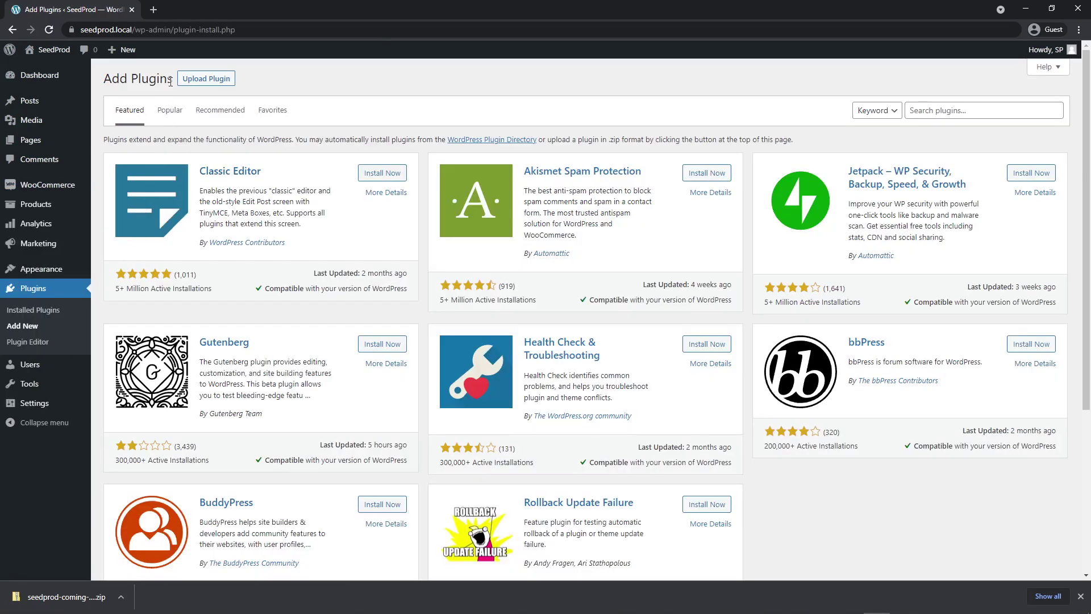
click(208, 85)
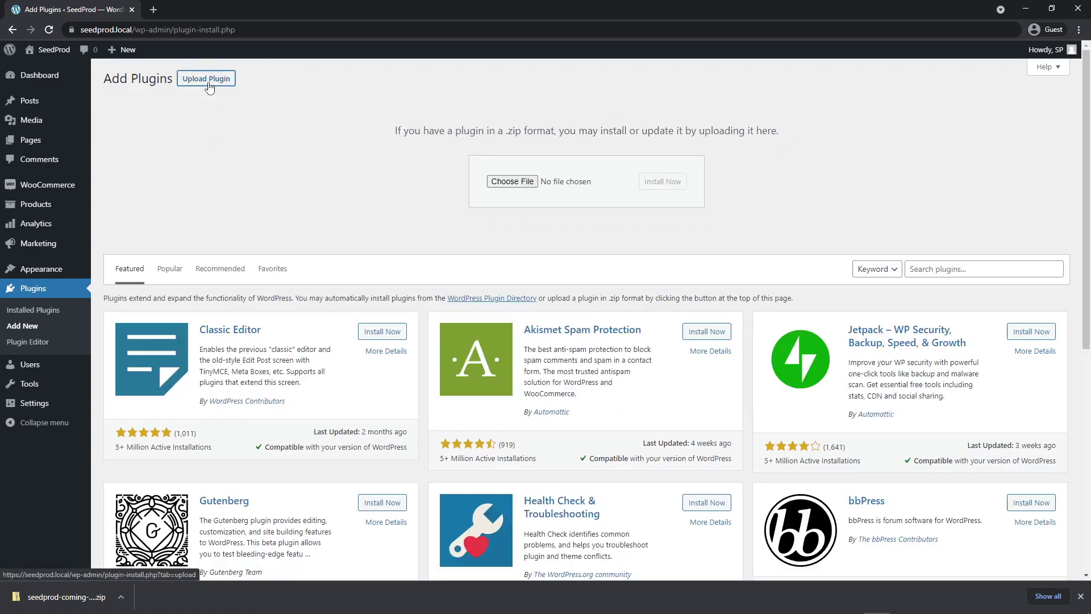
drag(62, 597, 517, 181)
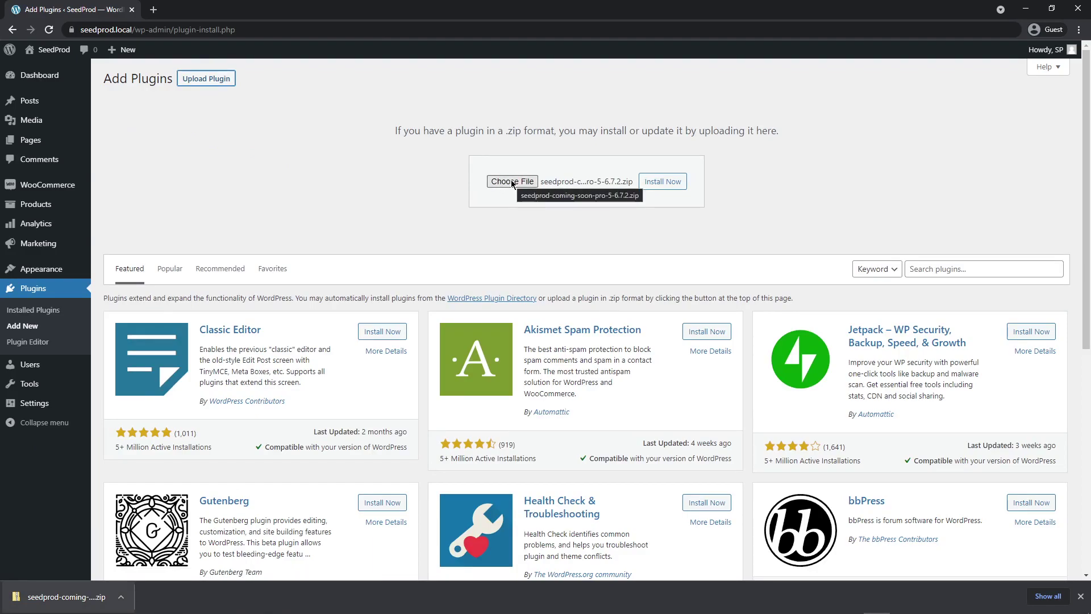
click(665, 181)
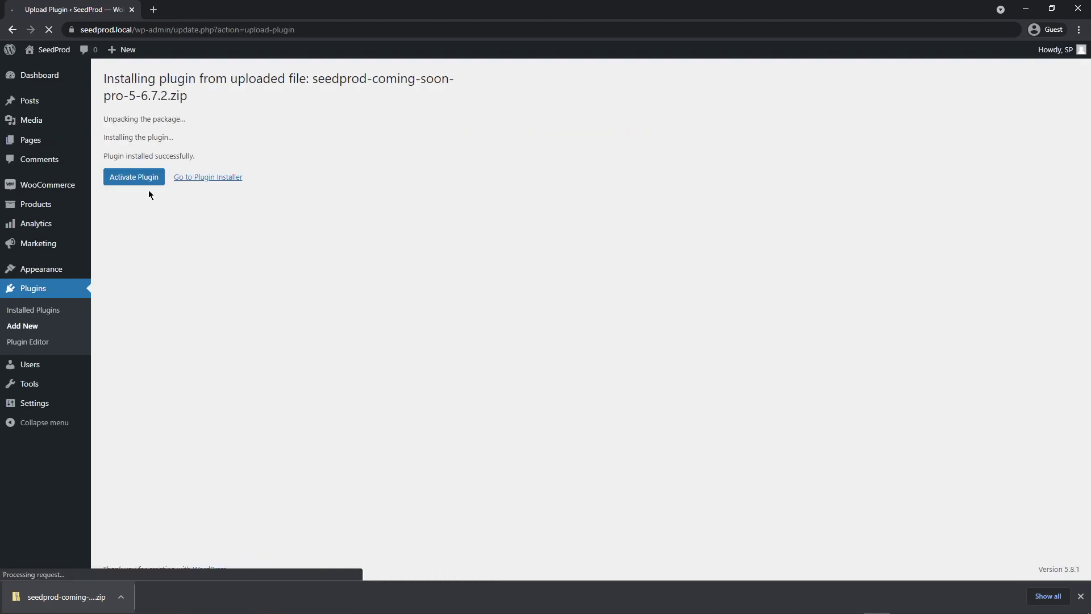
click(149, 187)
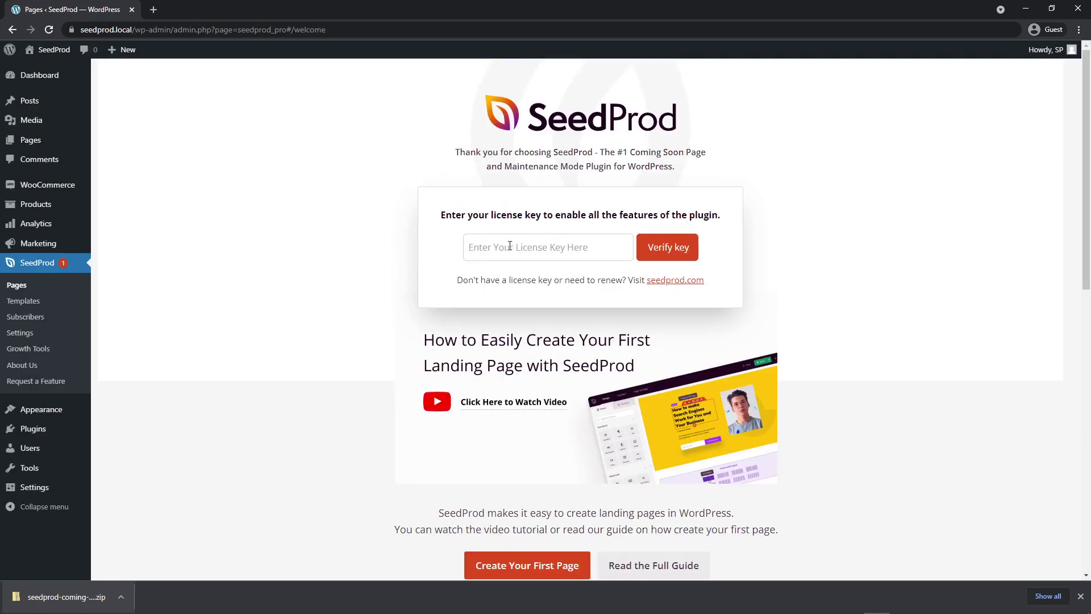
right_click(510, 246)
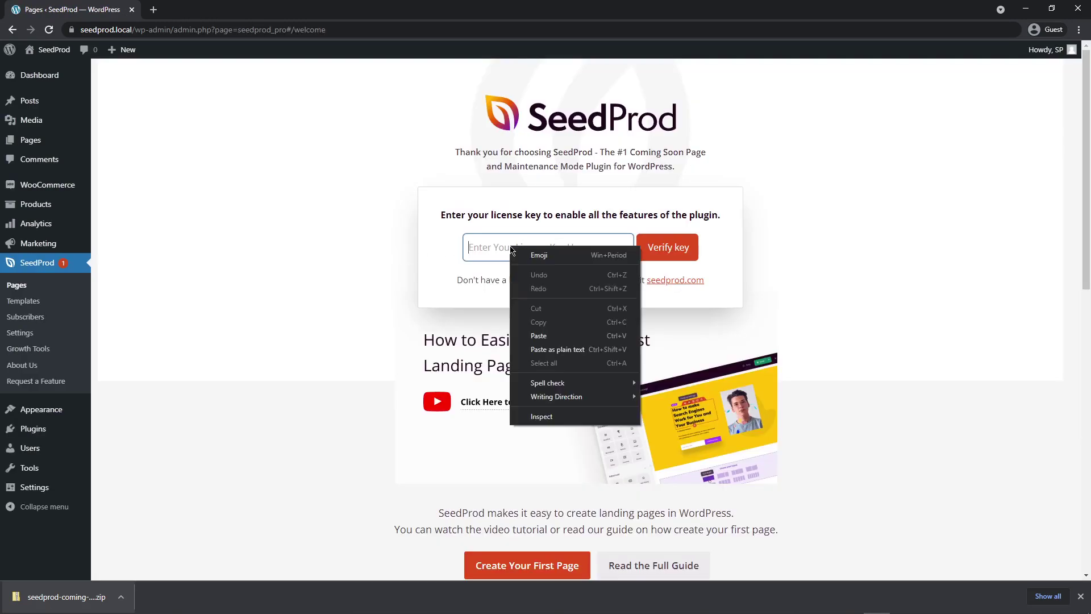
Paste and verify the SeedProd license key, then go to SeedProd's Pages list.
click(541, 332)
click(654, 263)
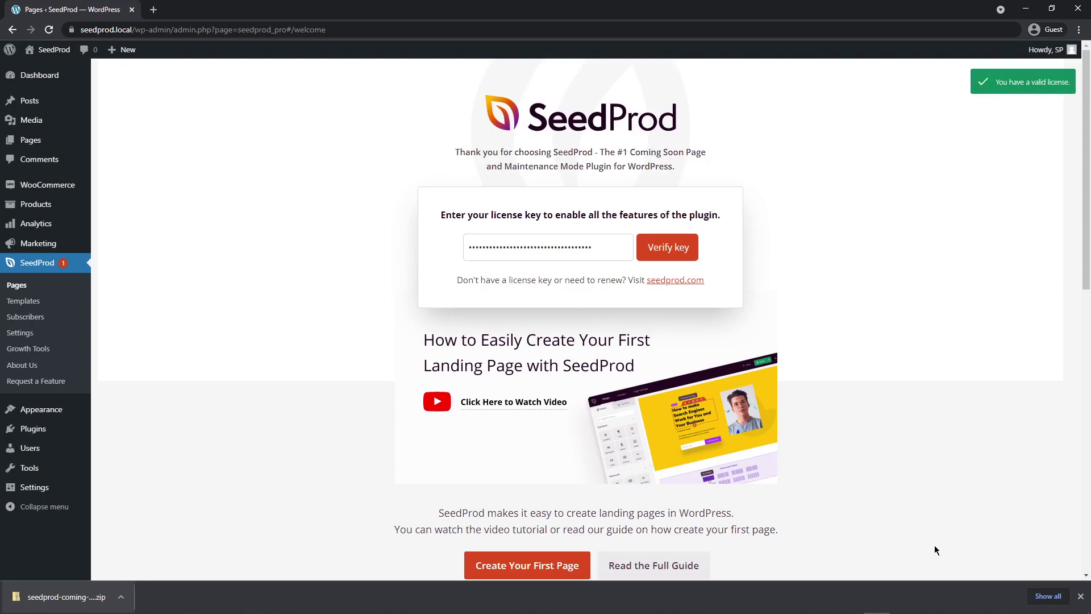
click(1080, 598)
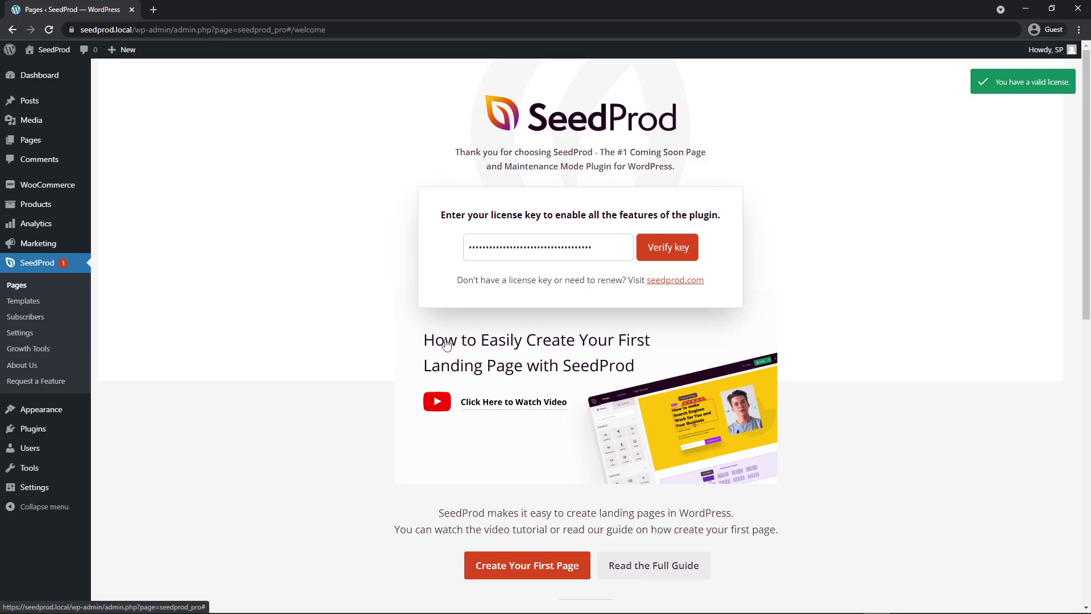
click(22, 287)
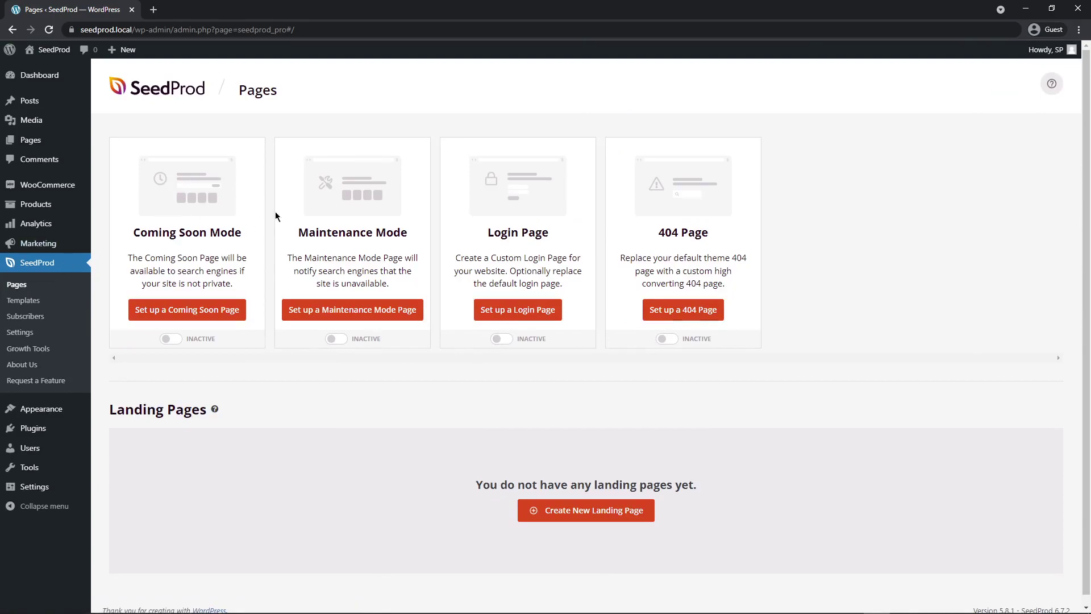
Start a new SeedProd landing page from the Blank Template.
scroll(827, 290, down, 1)
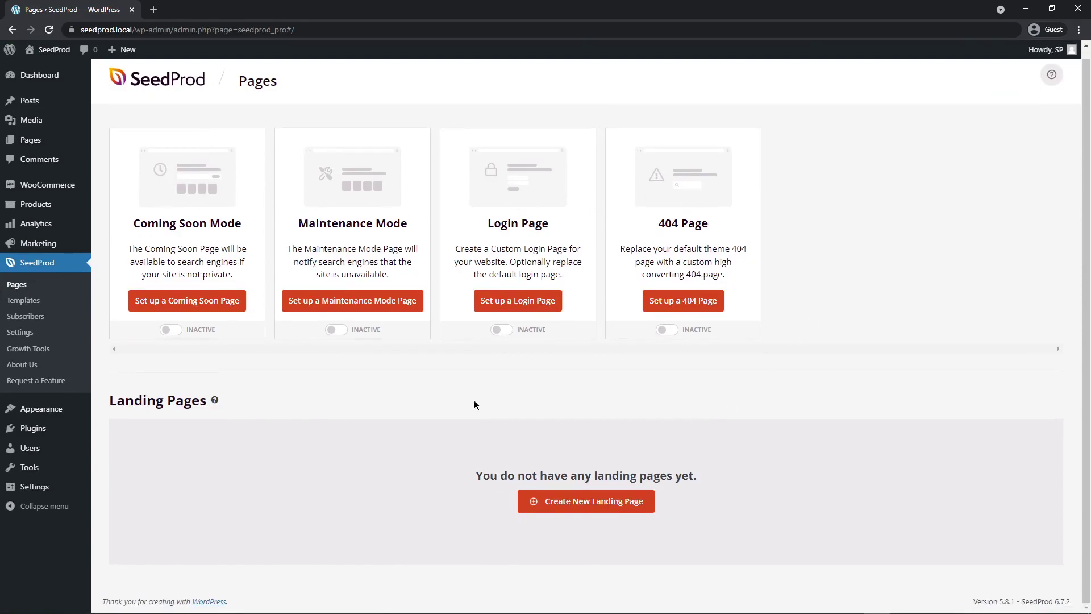
click(596, 510)
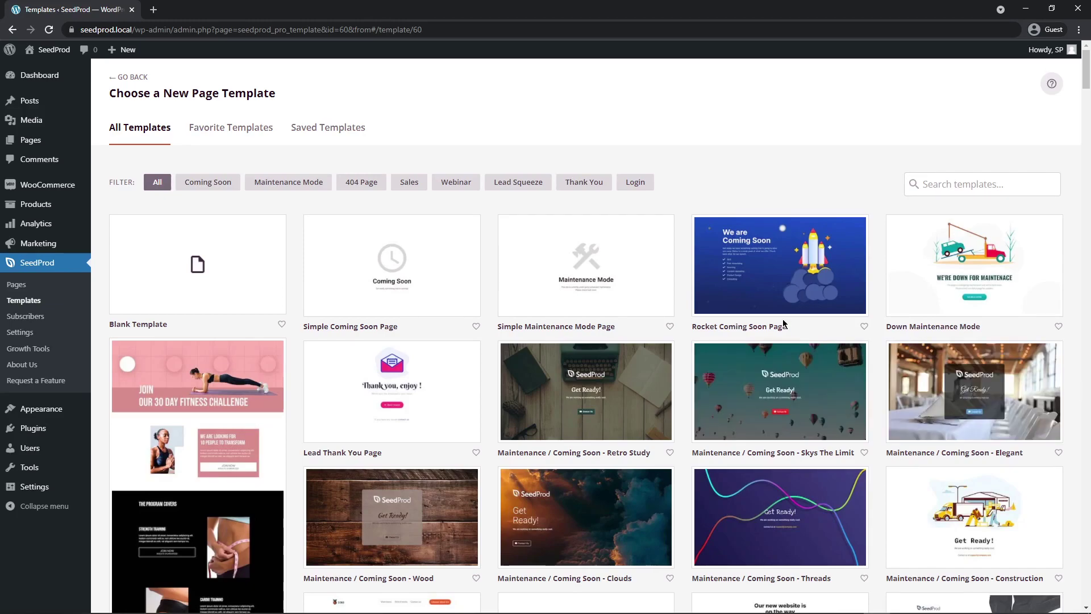
mouse_move(772, 279)
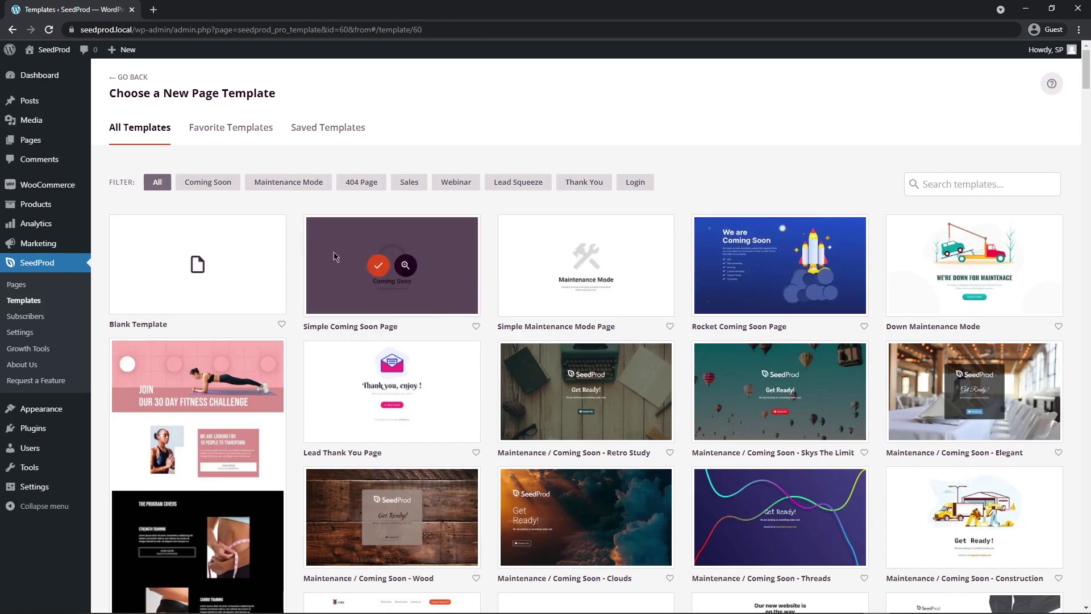
mouse_move(178, 309)
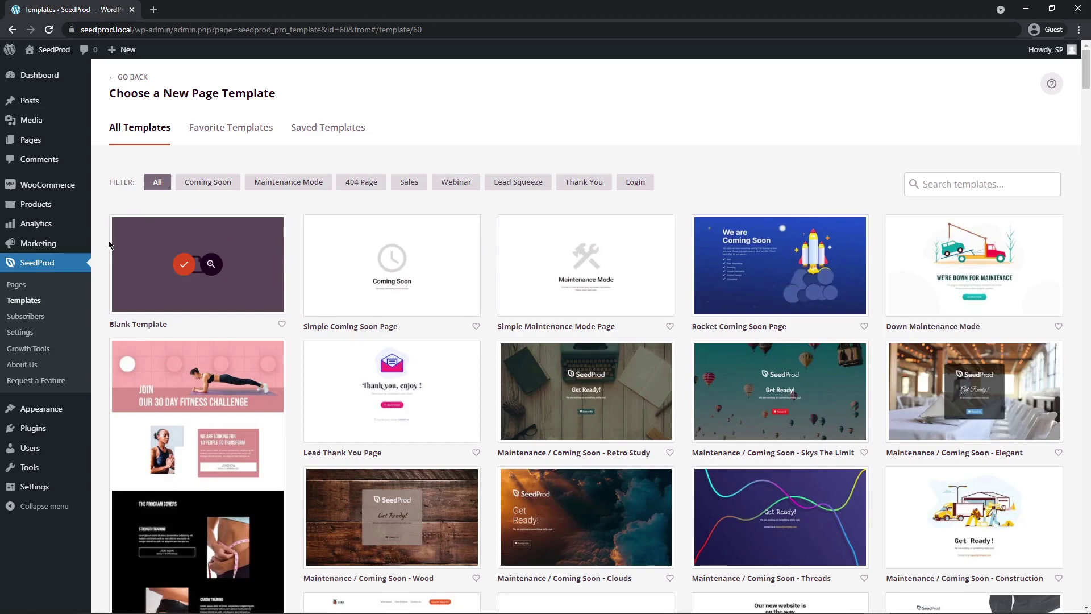
click(183, 267)
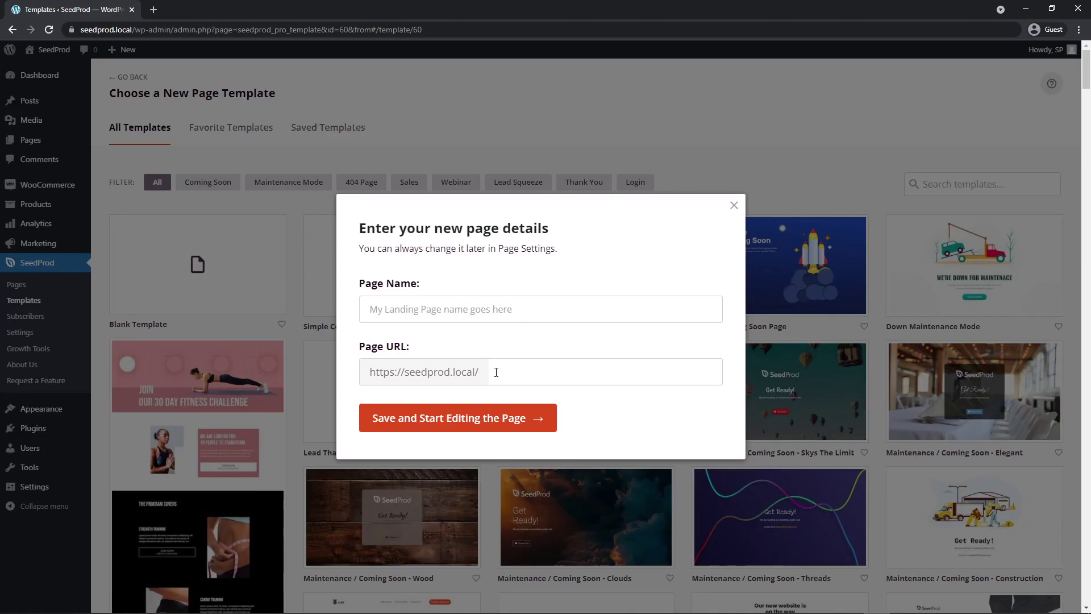
Name the landing page 'Custom Cart' with slug custom-cart, then save it and start editing.
text(Cus)
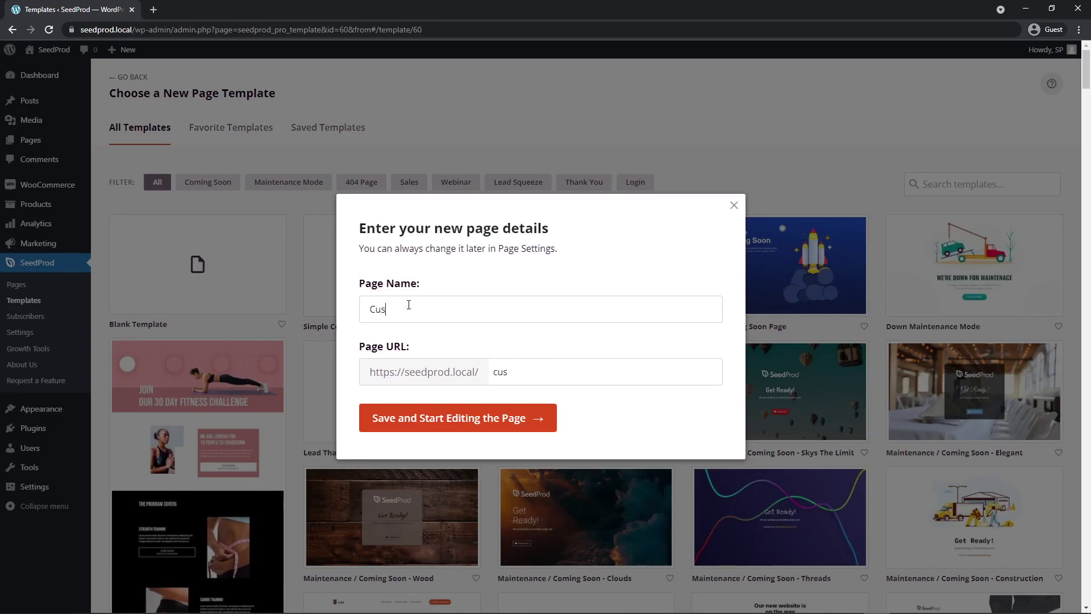
text(tom Cart)
drag(547, 372, 475, 372)
click(561, 371)
click(463, 425)
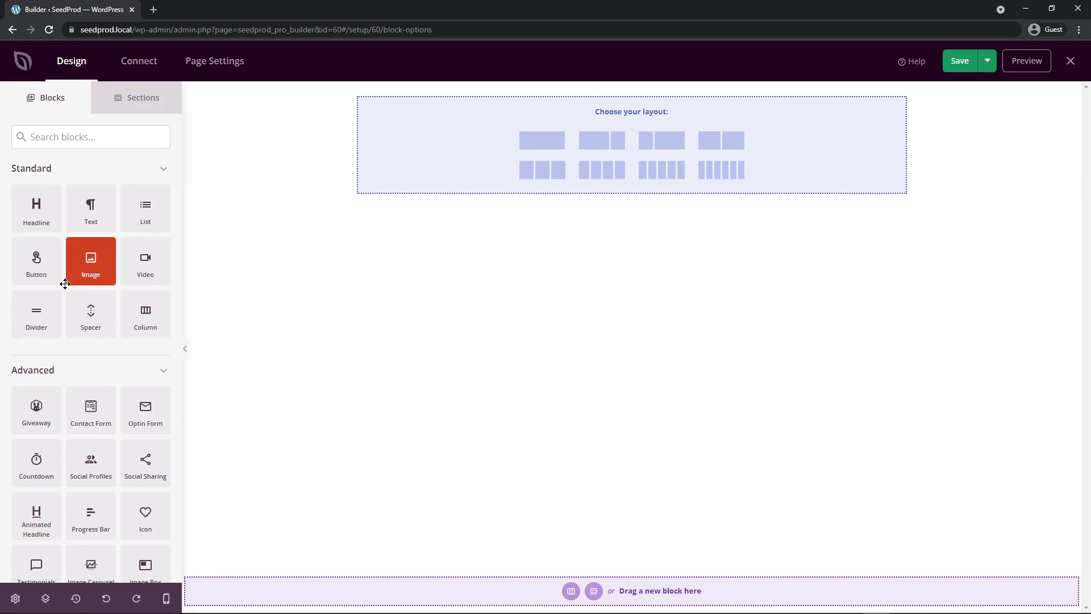
Give the empty section on the Custom Cart page a single full-width column layout.
scroll(104, 369, down, 3)
scroll(103, 341, down, 1)
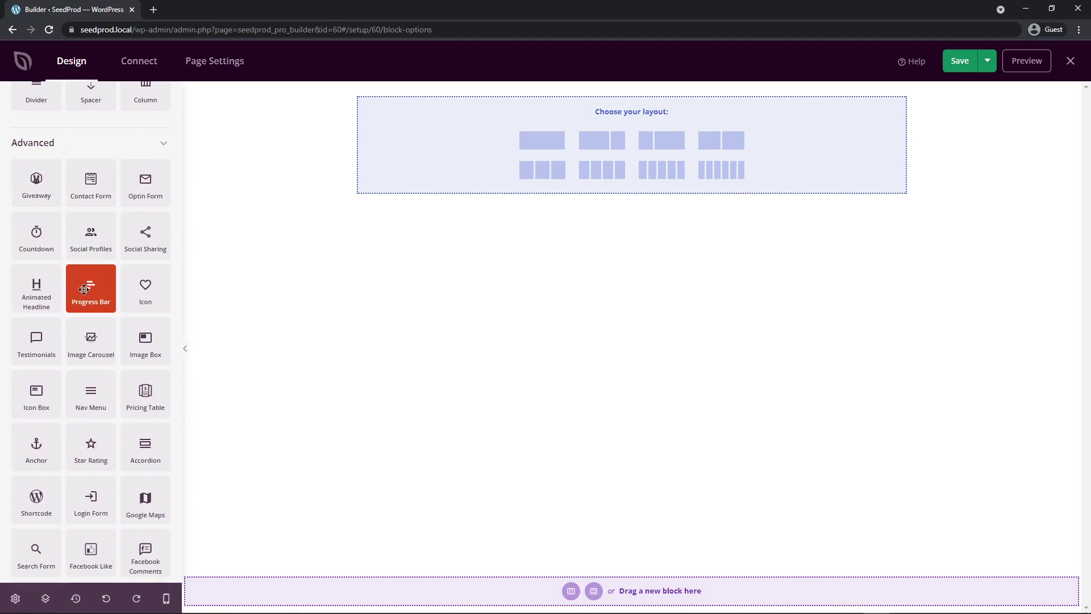
scroll(86, 284, down, 4)
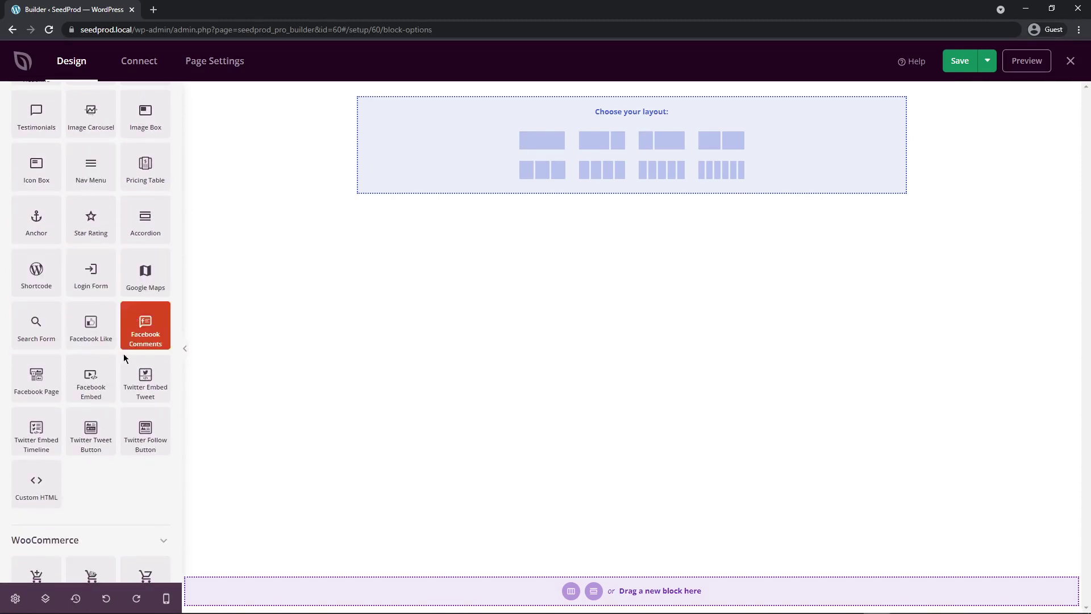
scroll(70, 314, down, 3)
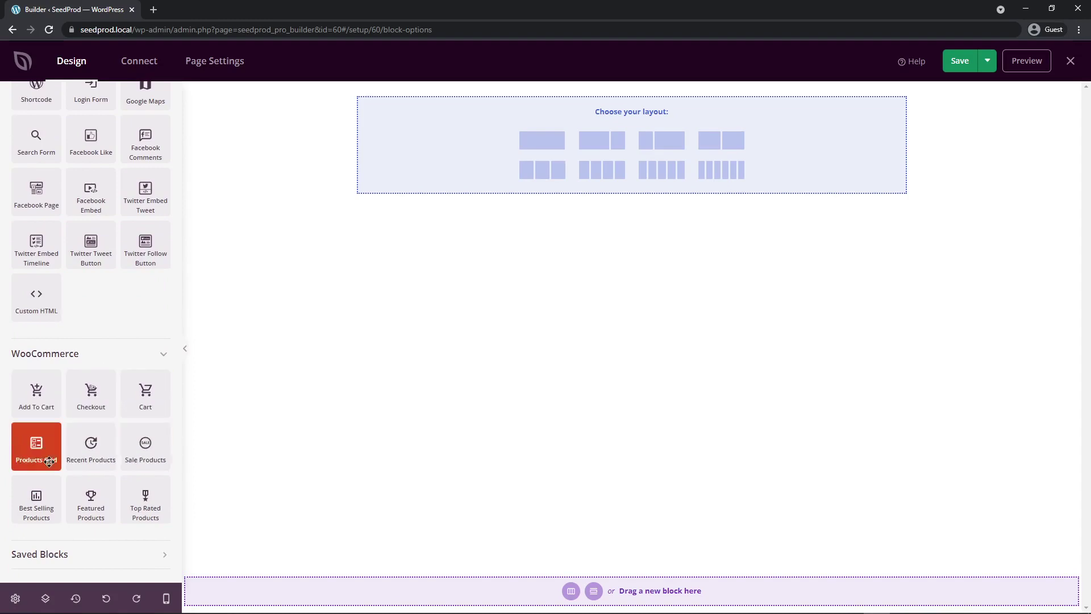
click(356, 261)
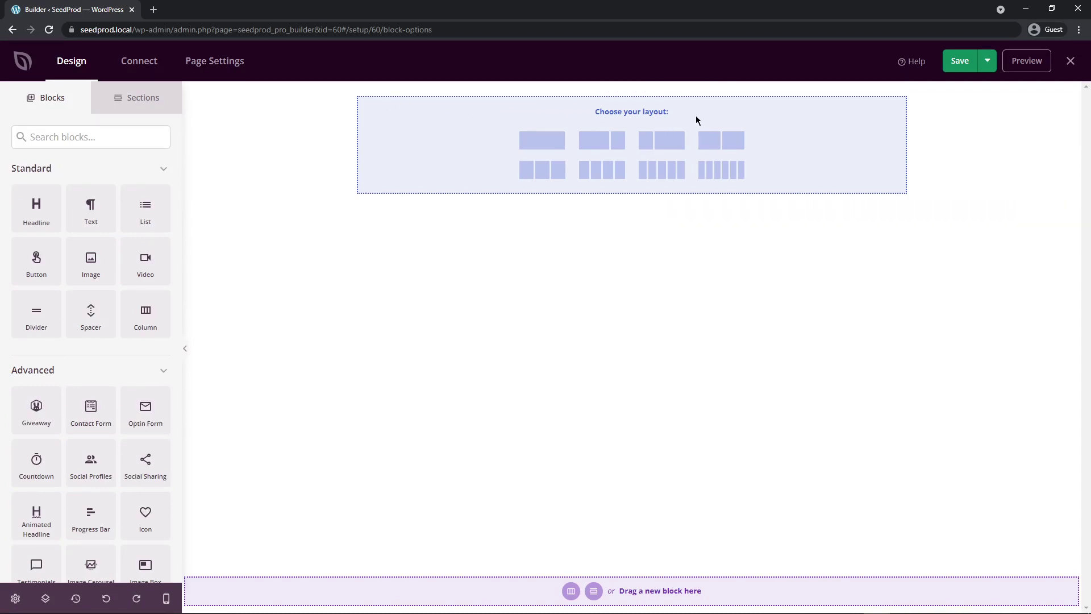
click(545, 146)
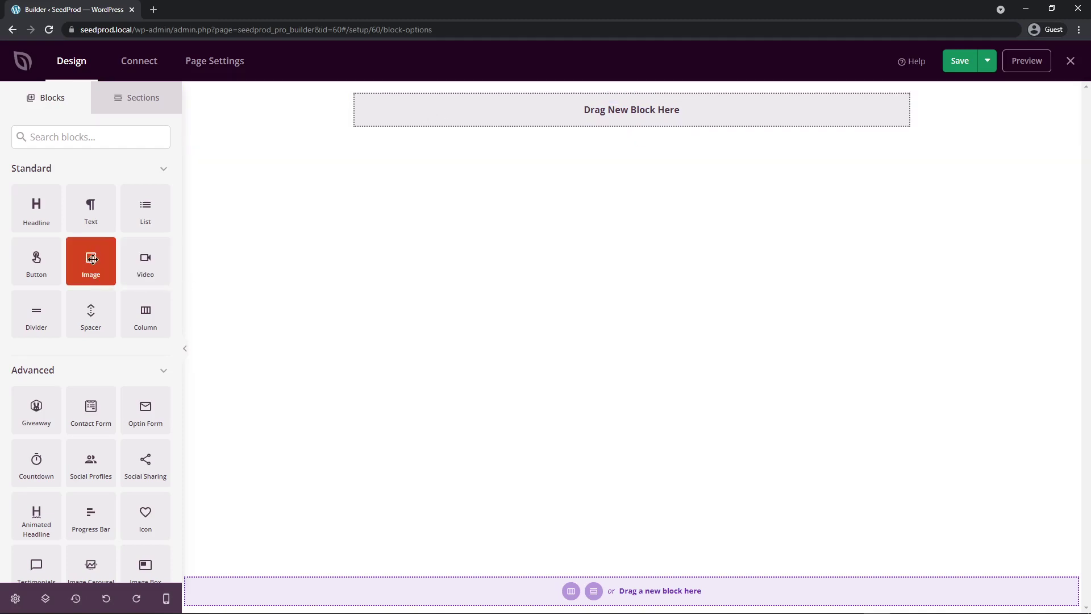
Add an Image block to the row showing the SeedProd logo from the Media Library.
drag(92, 262, 427, 107)
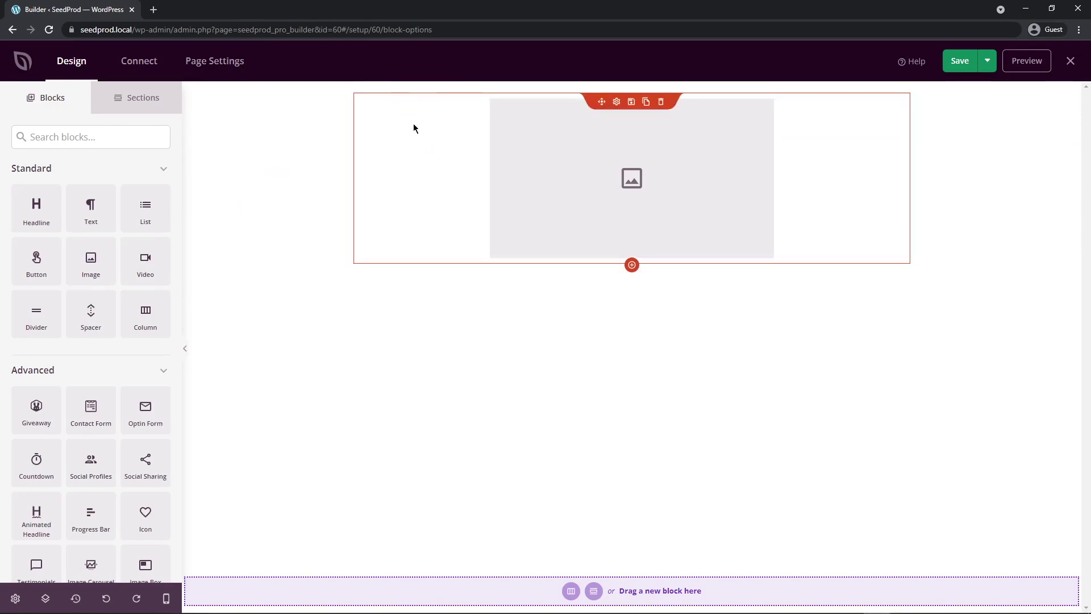
click(617, 102)
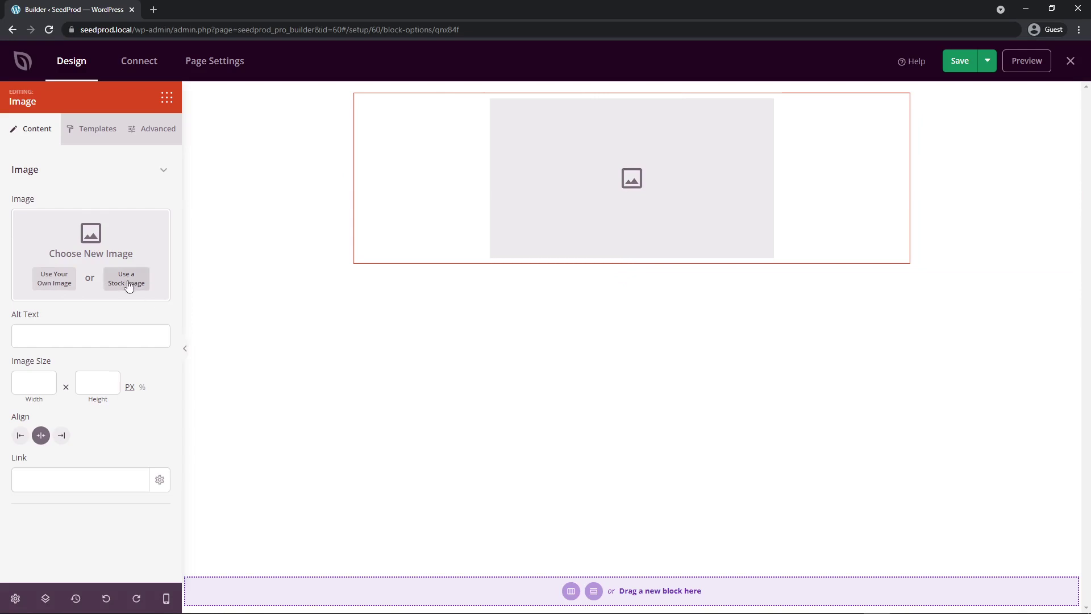
click(57, 283)
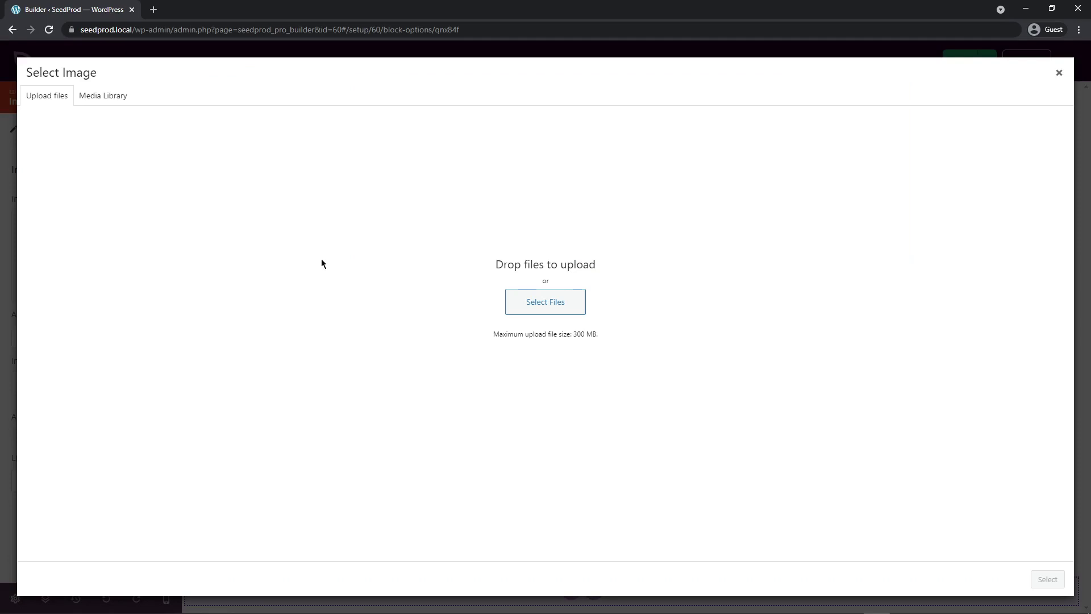
click(105, 100)
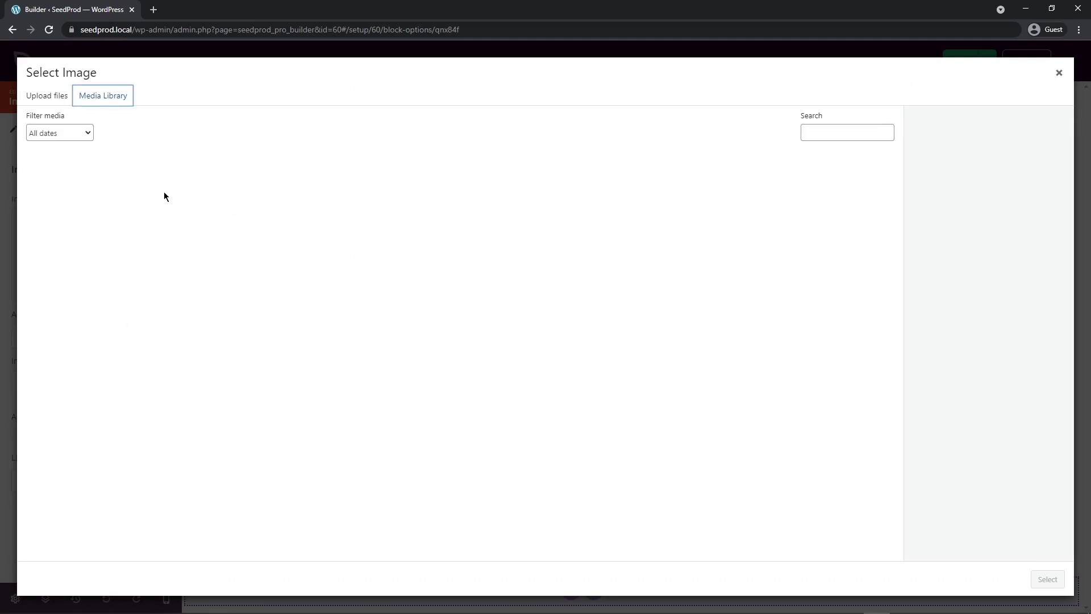
click(52, 100)
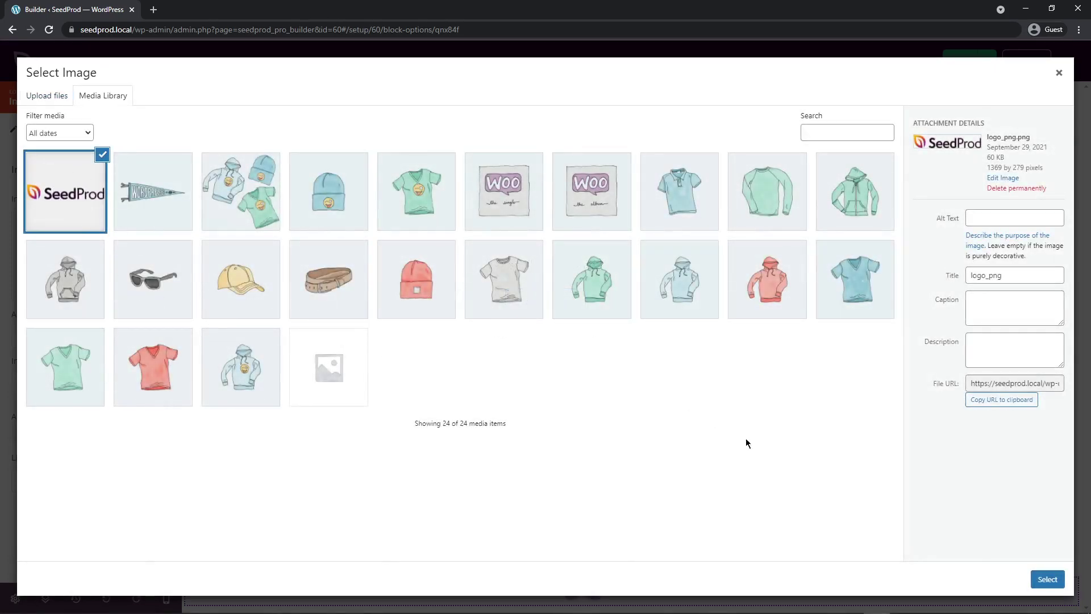
click(1051, 584)
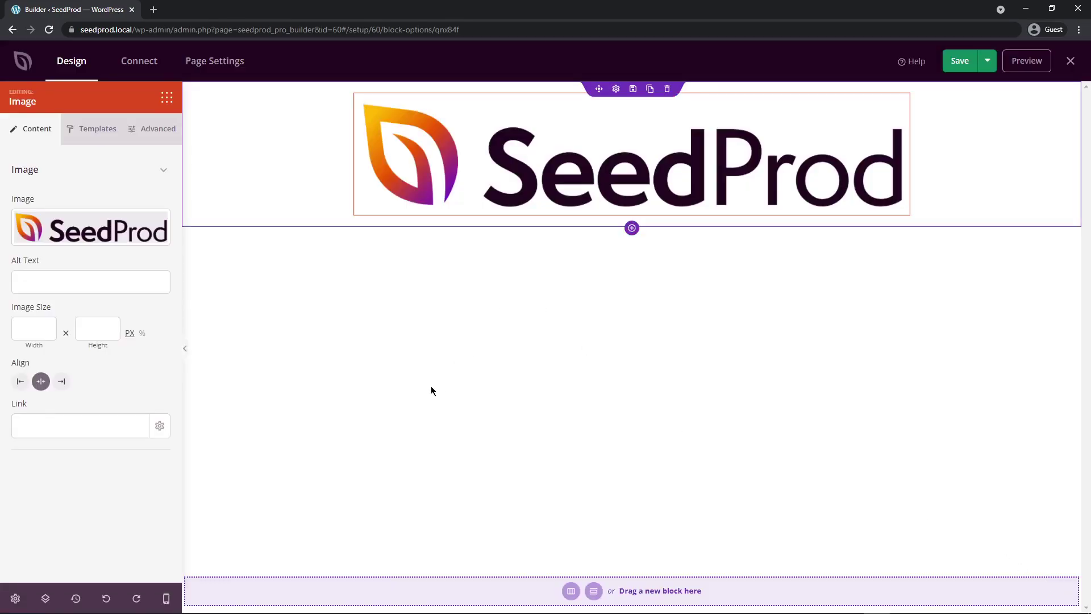
Set the logo width to 250 and align it left.
click(35, 328)
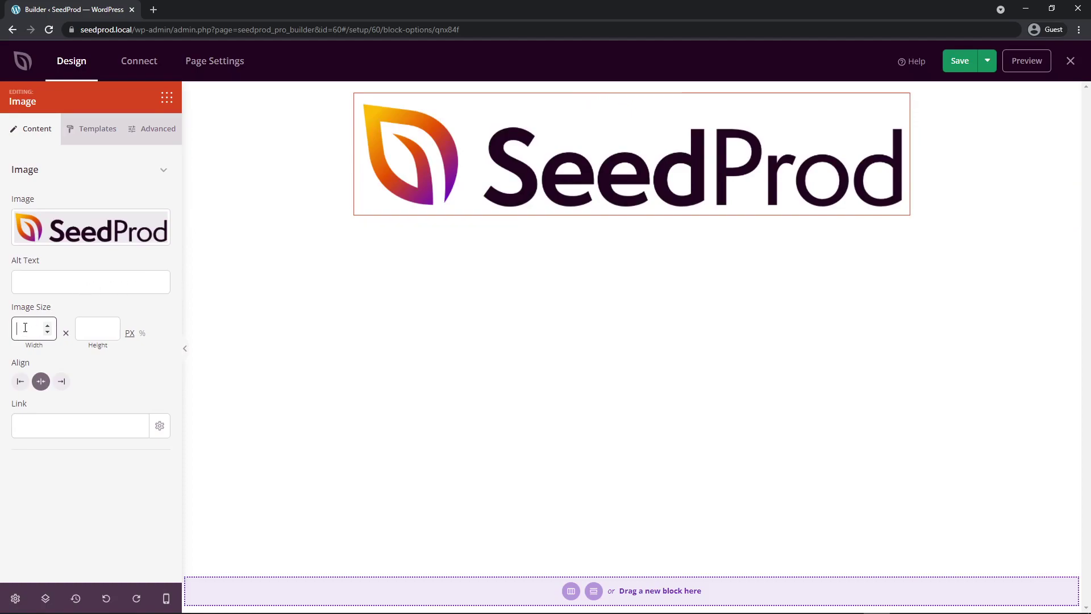
text(250)
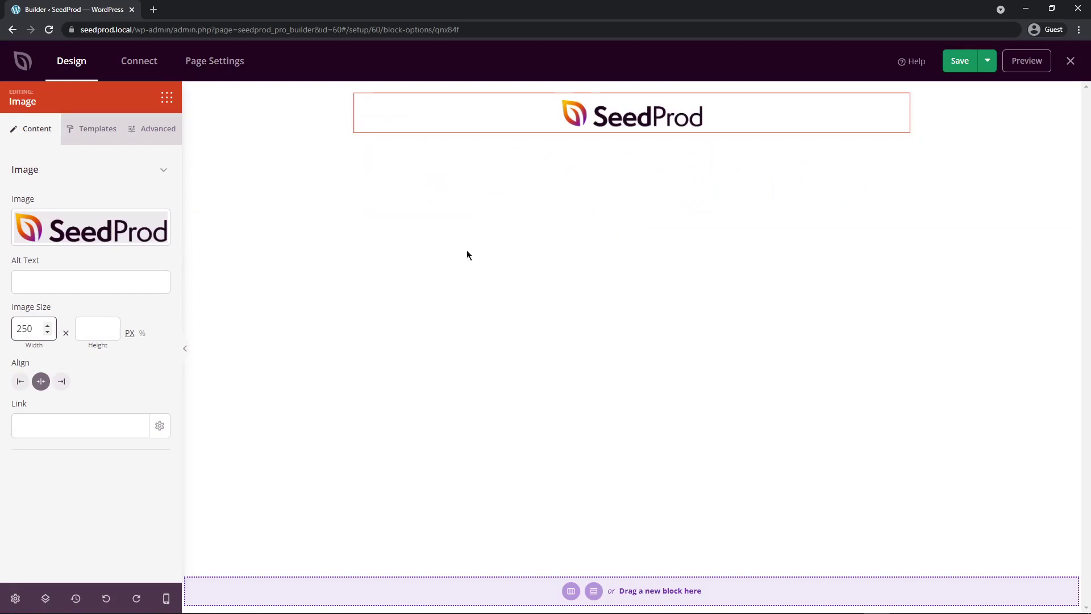
click(20, 386)
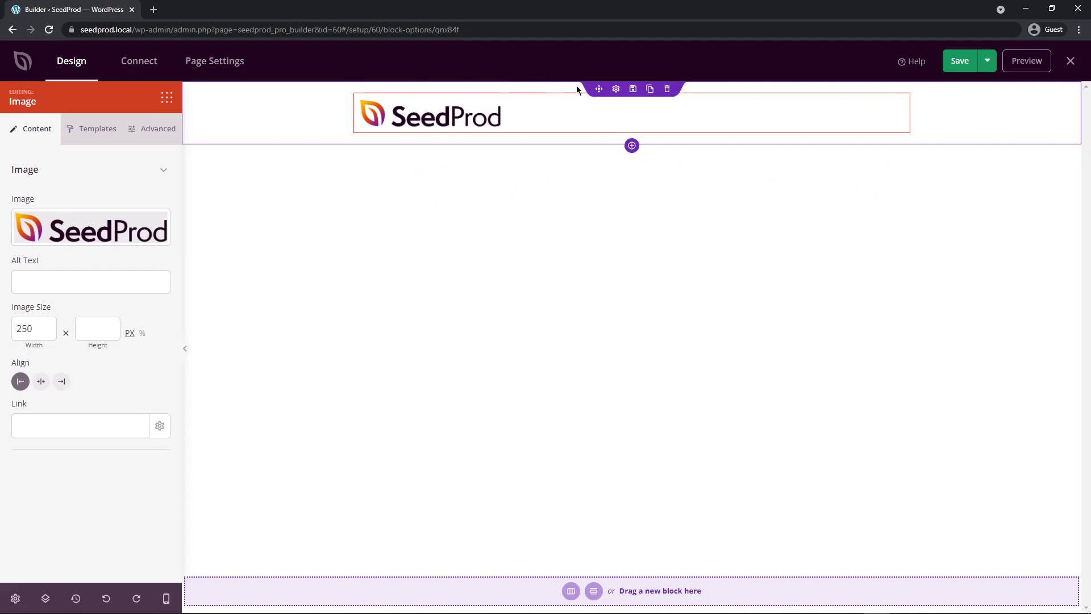
click(616, 89)
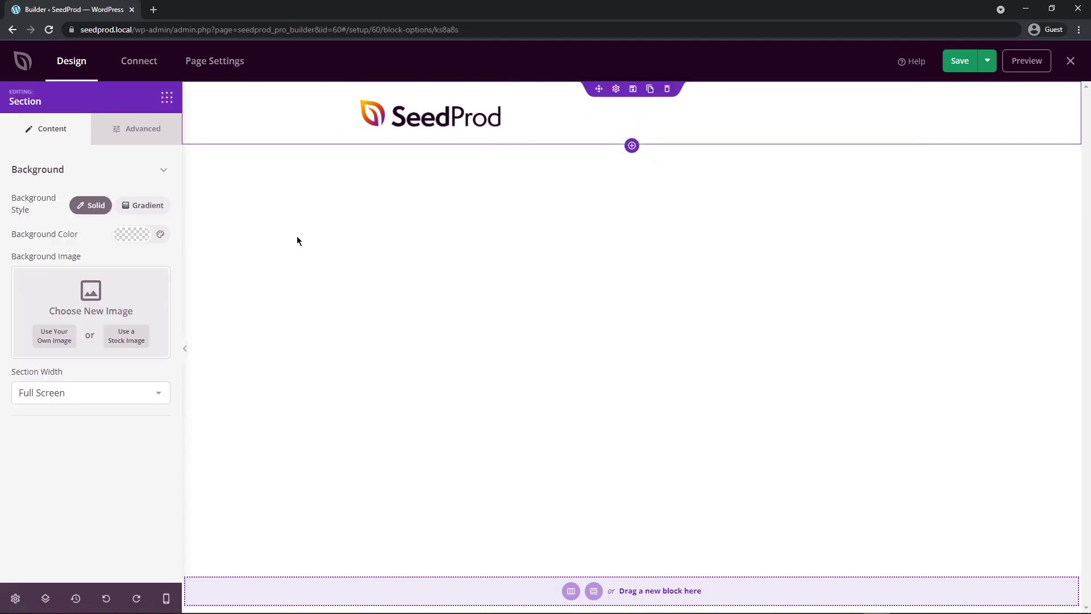
Set the logo header section's background colour to a light pink.
click(133, 238)
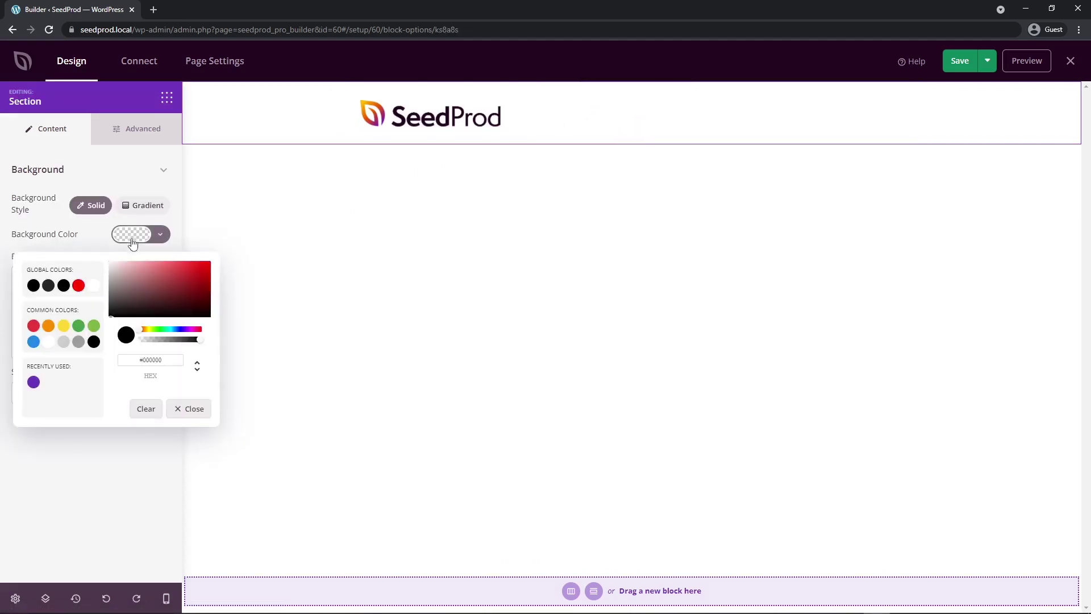
click(147, 332)
drag(112, 265, 116, 271)
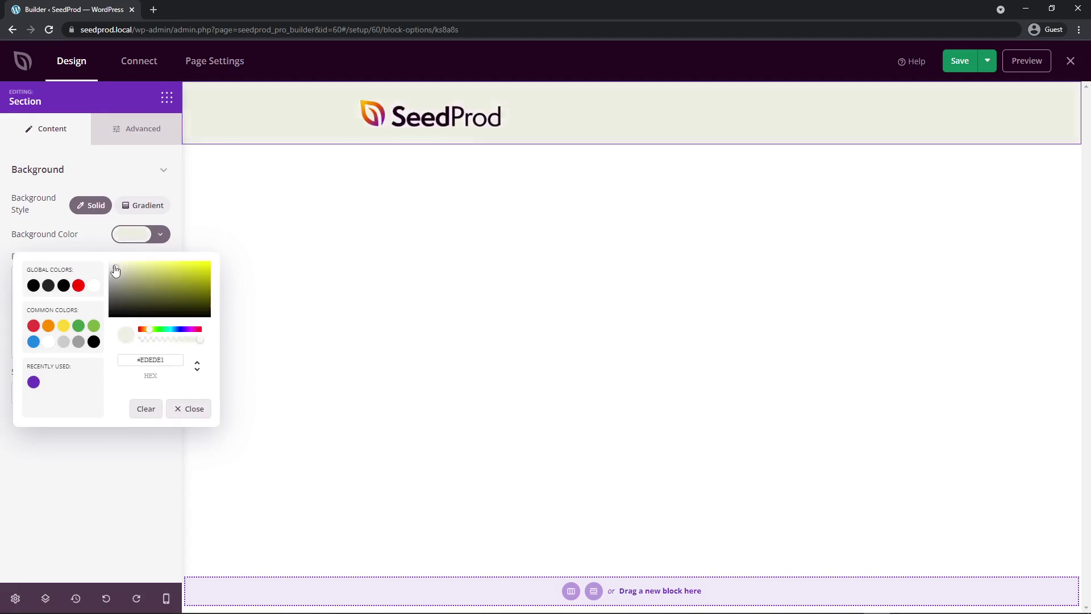
click(146, 332)
drag(147, 336, 142, 335)
click(474, 254)
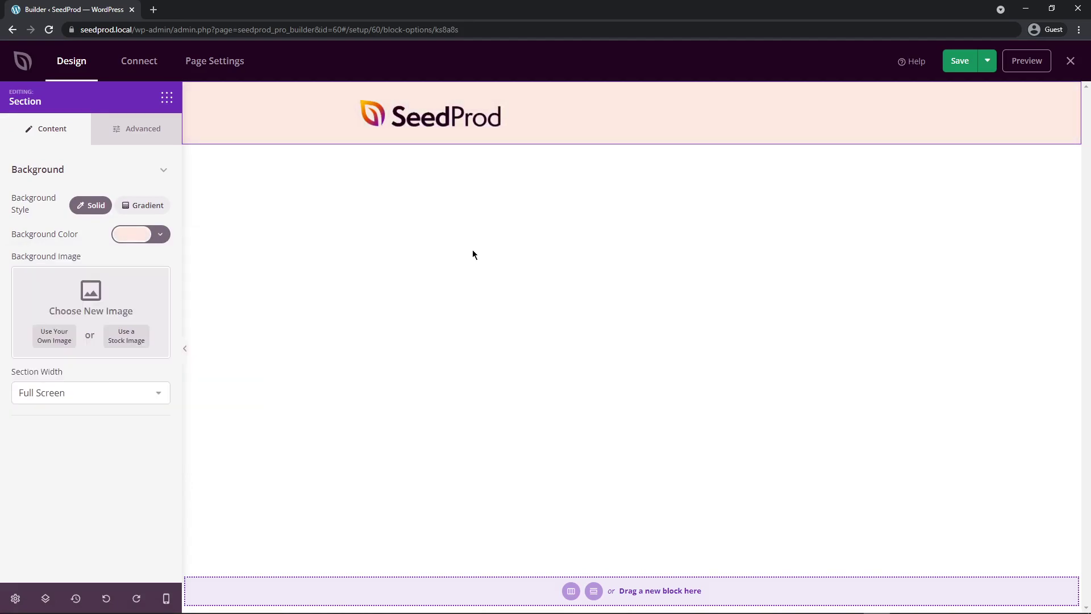
click(620, 241)
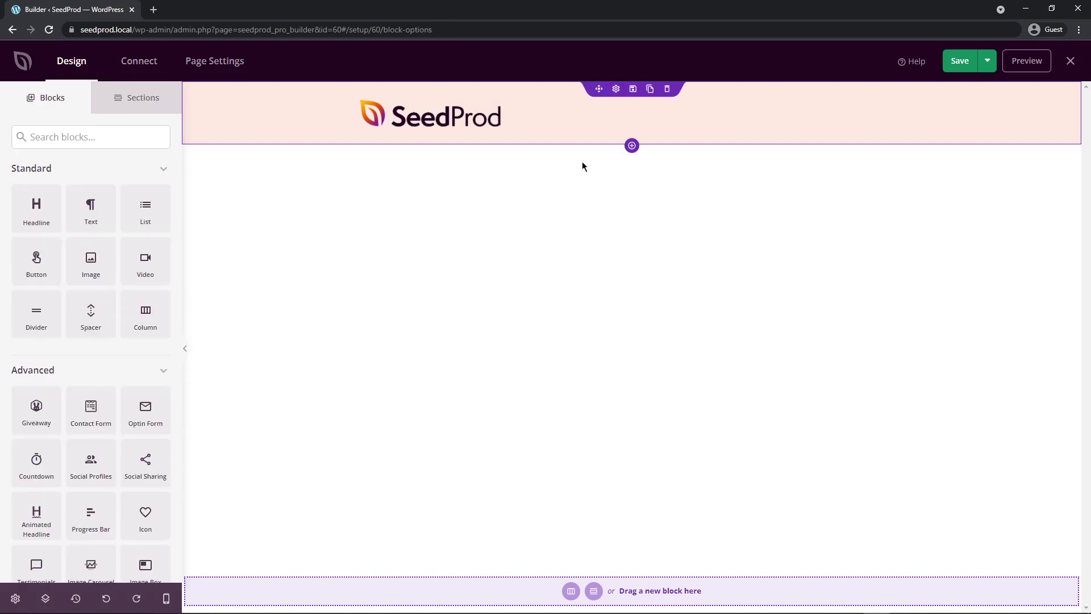
Add a two-column row, wider left and narrower right, below the logo header.
click(632, 146)
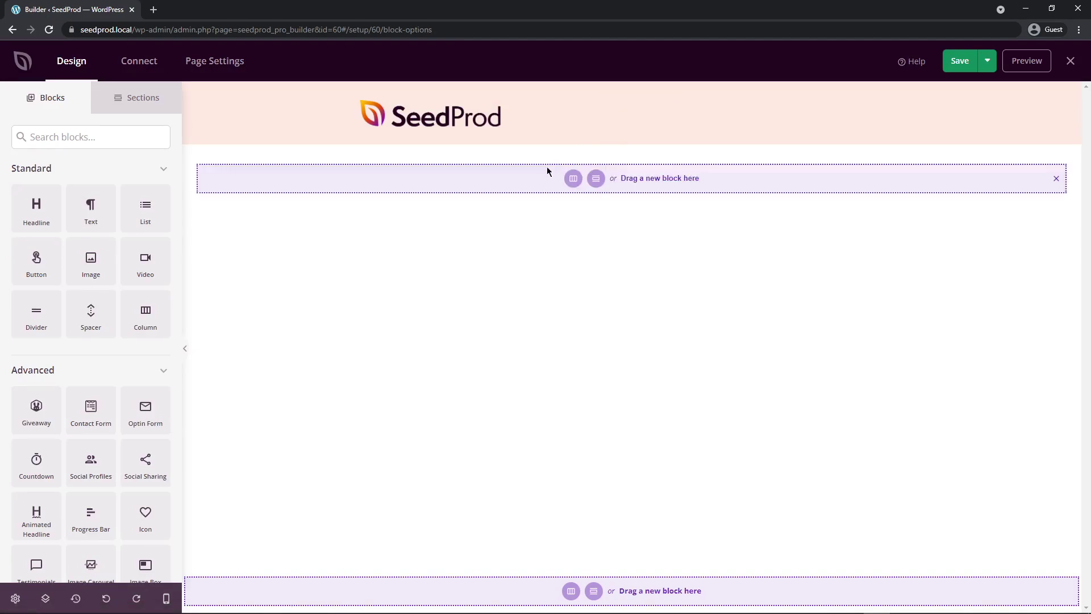
click(573, 179)
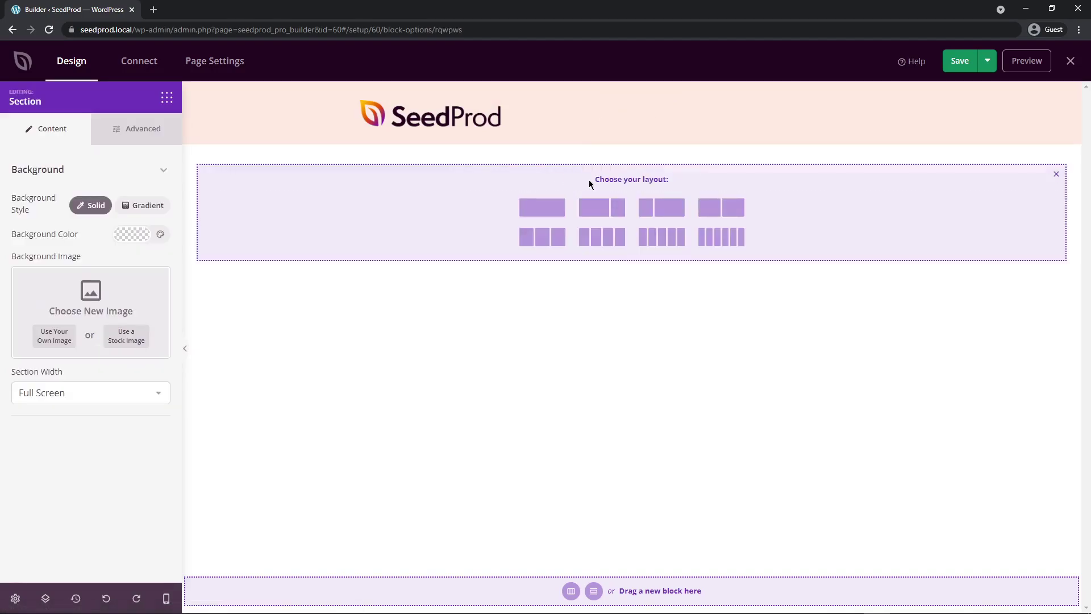
click(606, 211)
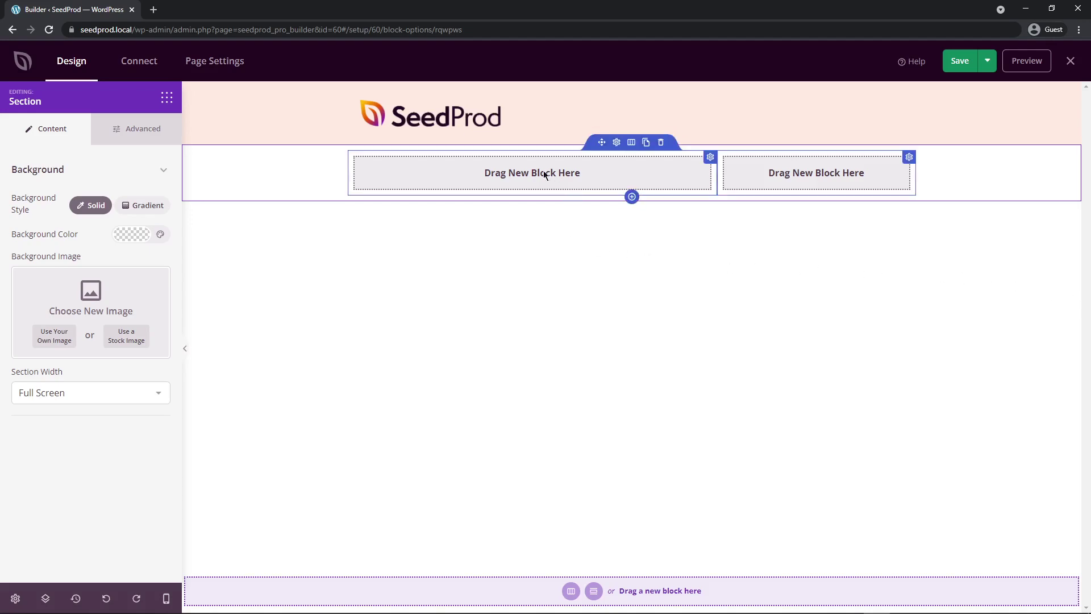
click(166, 98)
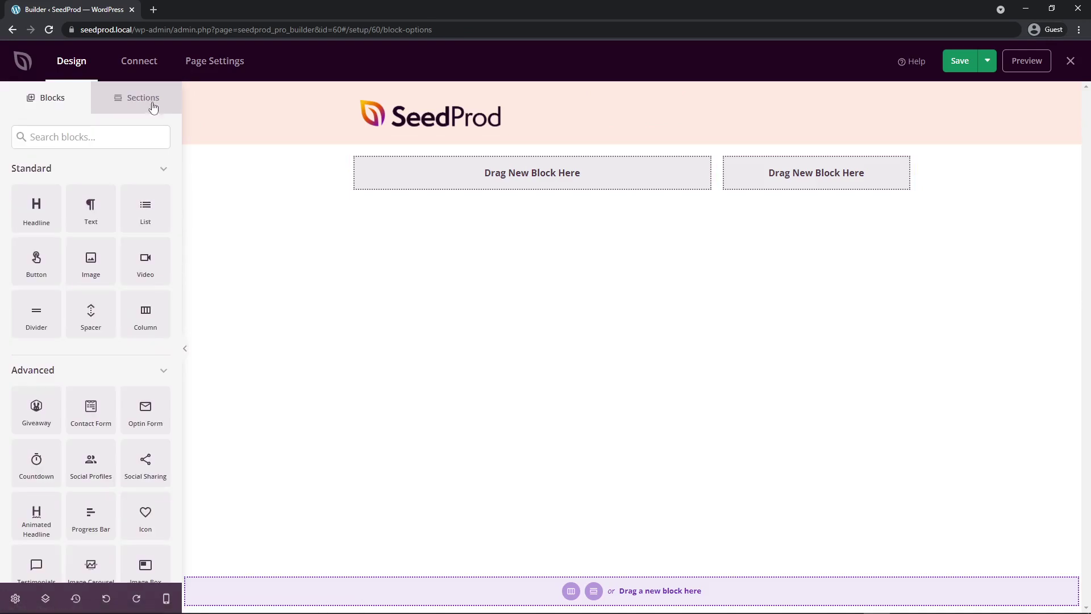
Drag a WooCommerce Cart block into the left column of the new row.
scroll(59, 257, down, 4)
scroll(58, 256, down, 6)
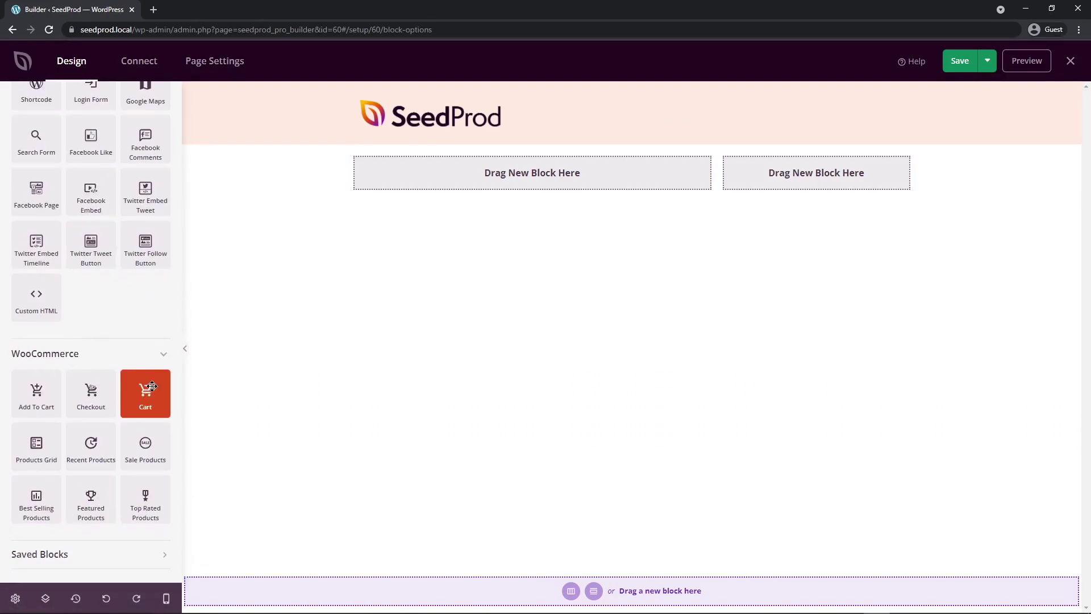
drag(147, 398, 533, 175)
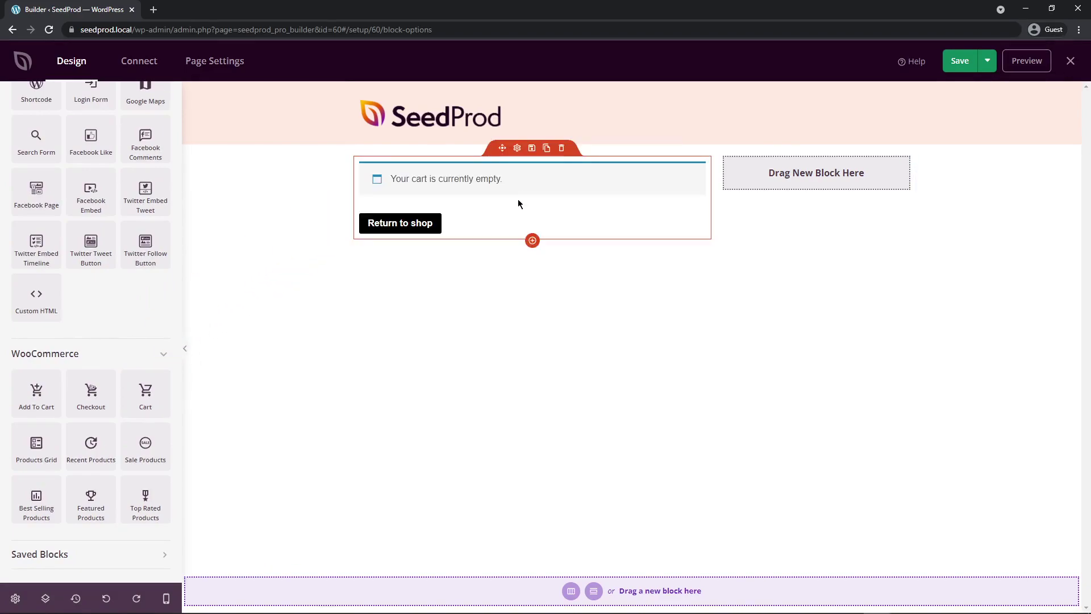
click(517, 148)
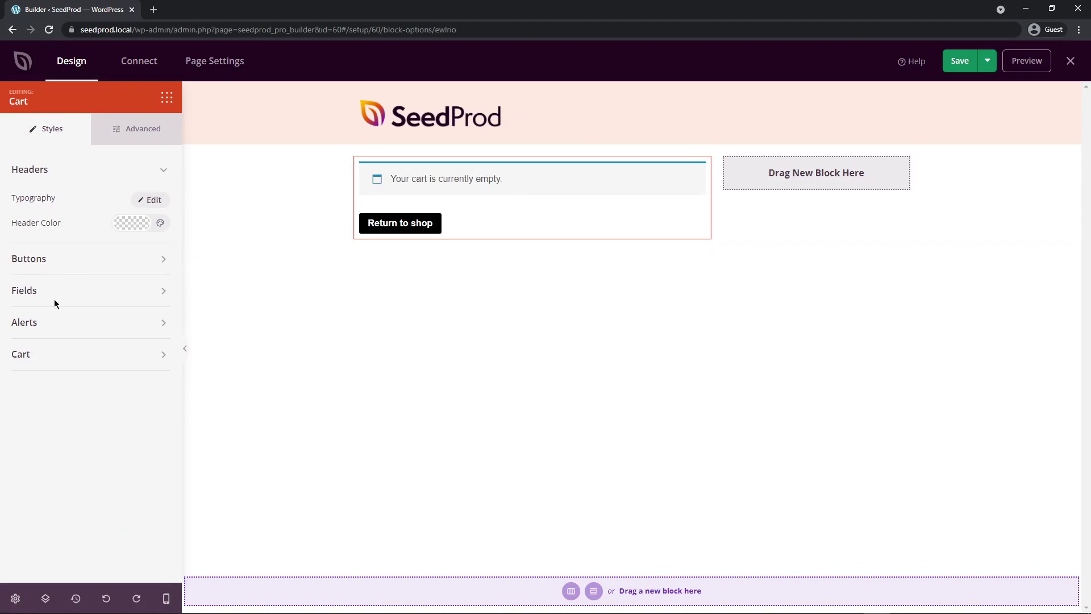
Review the Cart block's Advanced spacing and device visibility options.
click(134, 137)
click(43, 169)
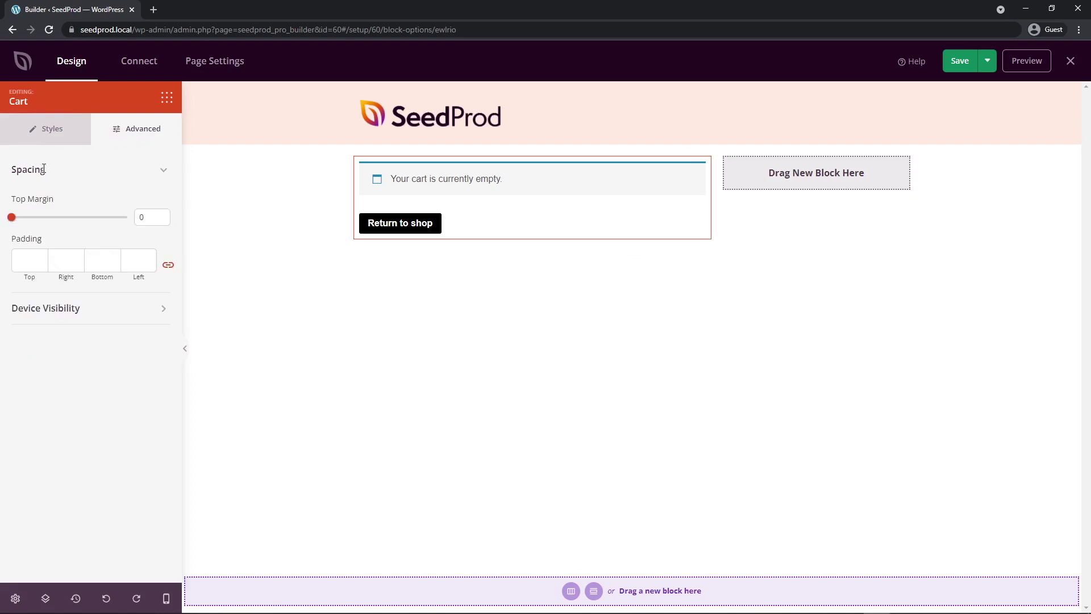
click(43, 169)
click(75, 203)
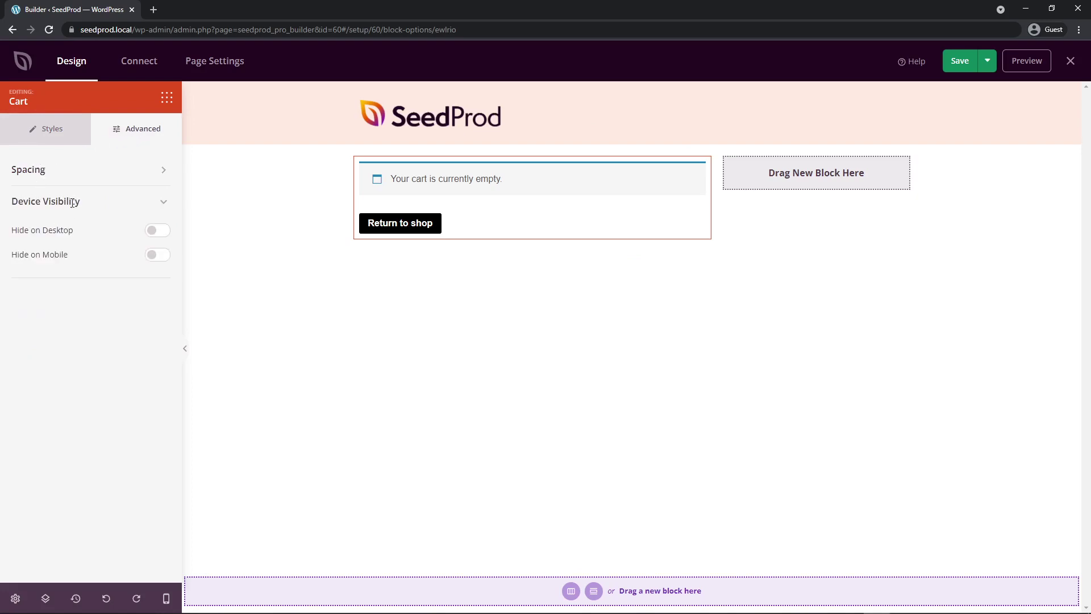
click(164, 204)
click(547, 211)
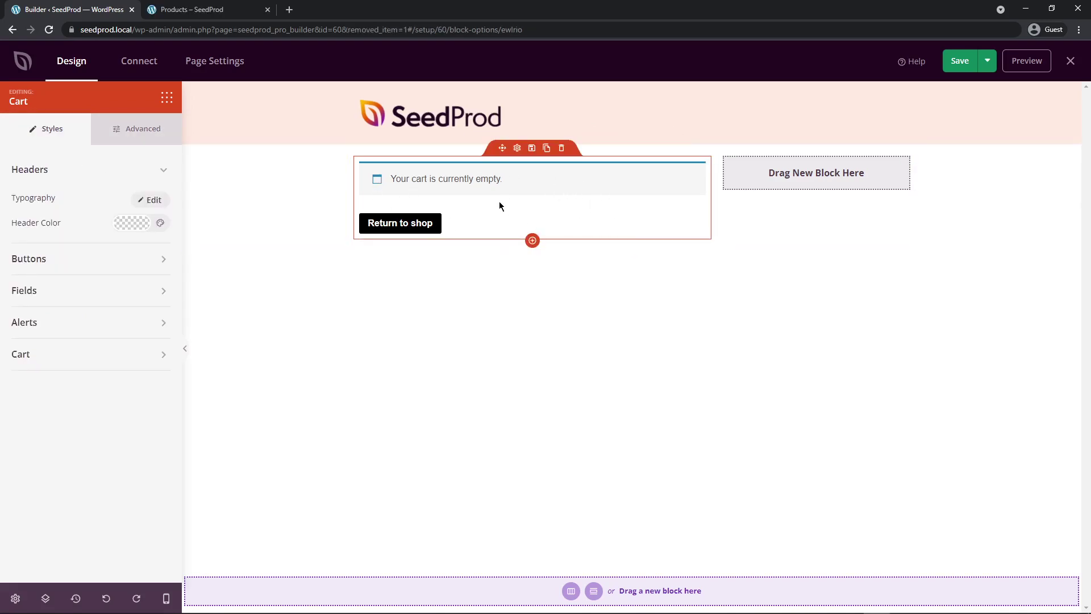
Go to the storefront's Shop page in the other browser tab.
click(210, 11)
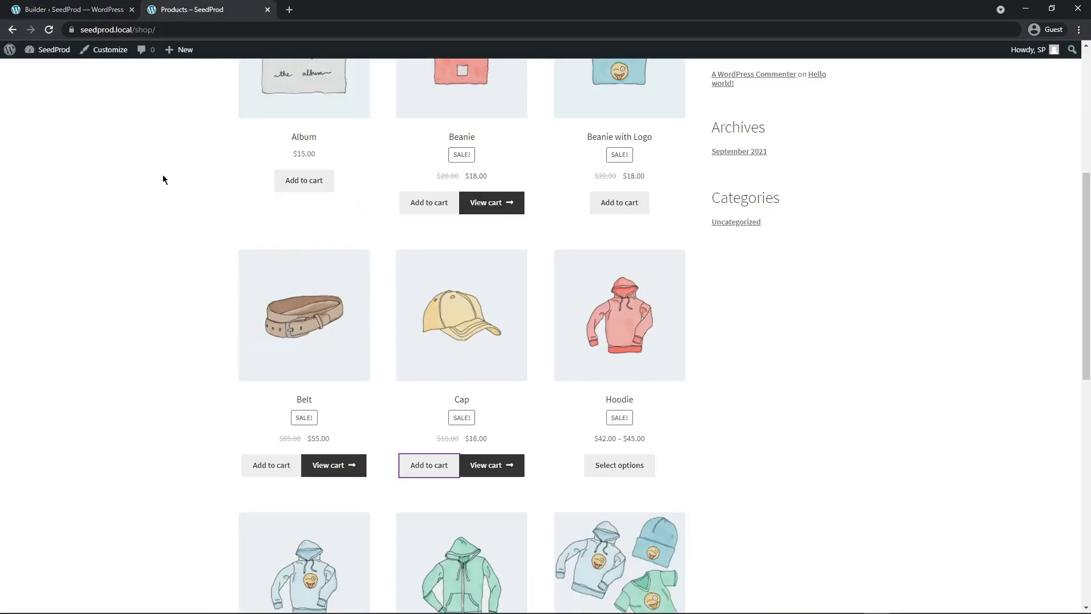
scroll(160, 180, up, 6)
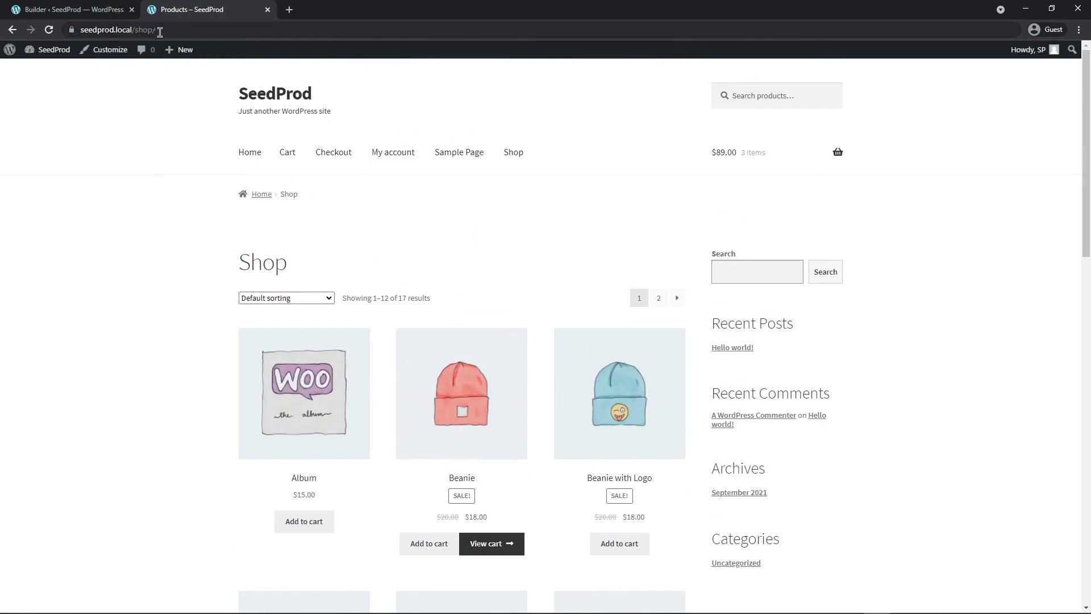
click(275, 93)
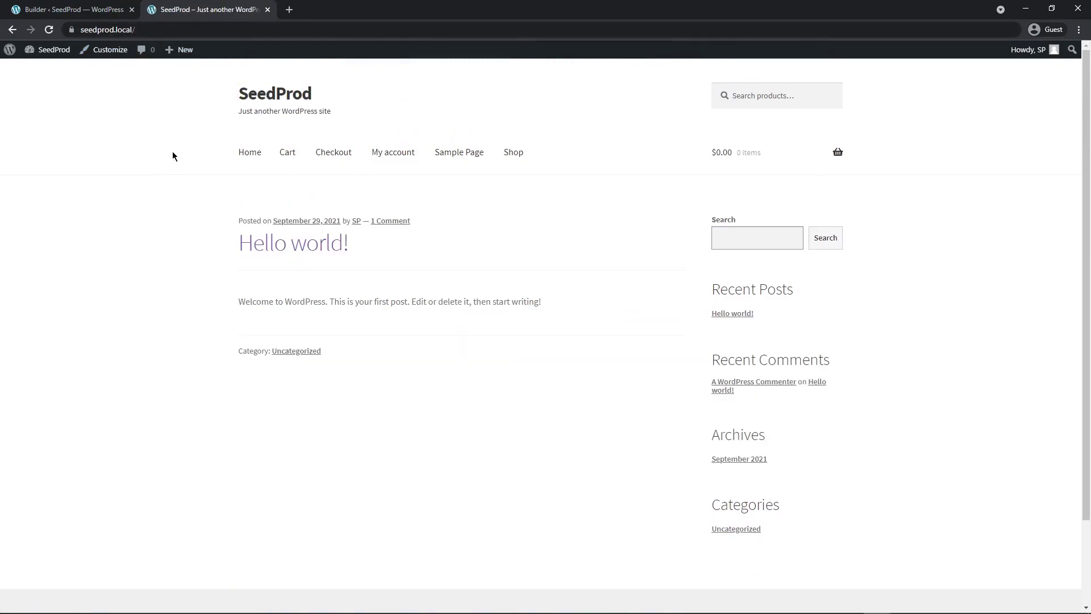
click(518, 158)
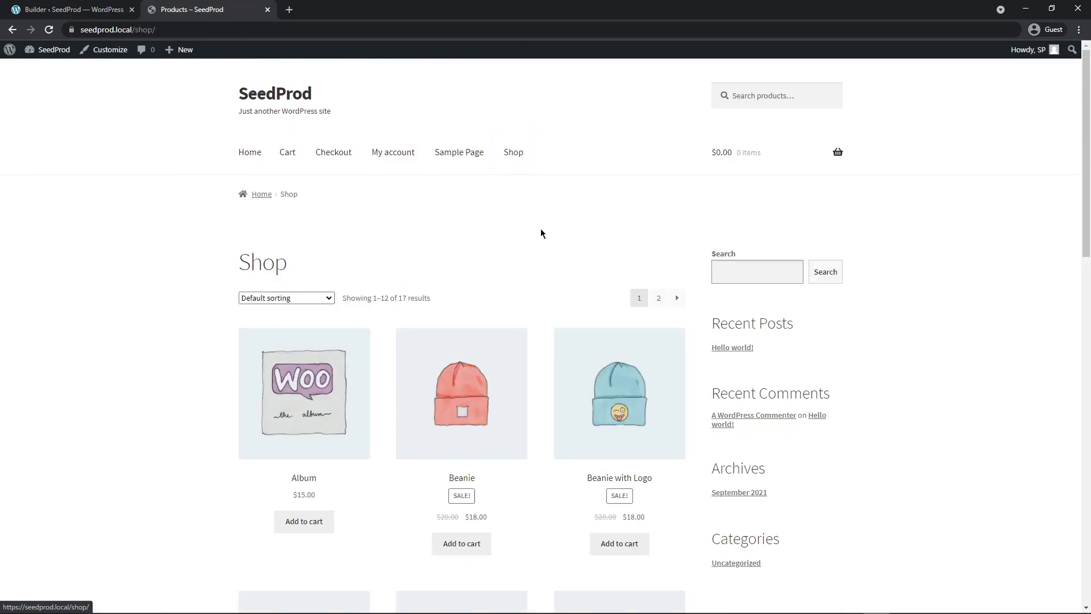
scroll(545, 244, down, 4)
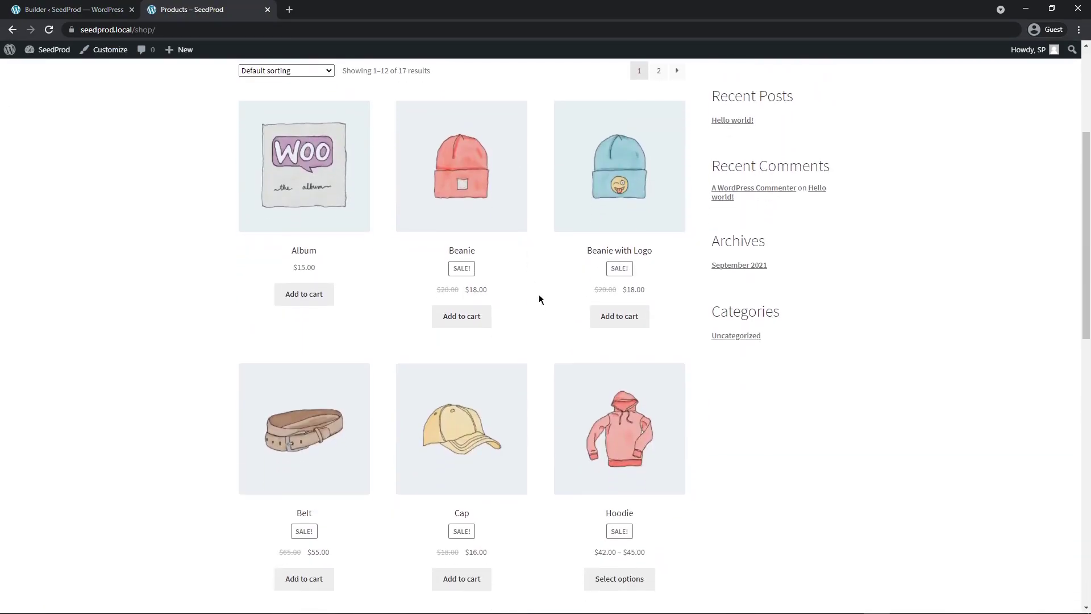
Add Beanie with Logo, Cap and Hoodie with Zipper to the cart, then close the shop tab.
click(617, 316)
scroll(541, 316, down, 5)
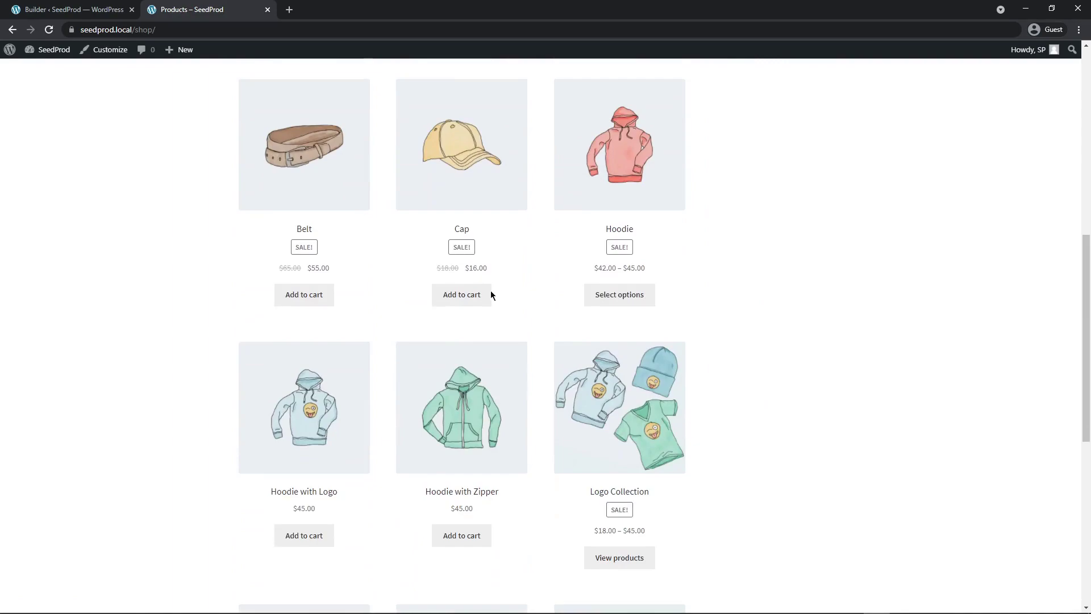
click(487, 295)
scroll(507, 320, down, 3)
click(461, 376)
scroll(461, 341, up, 10)
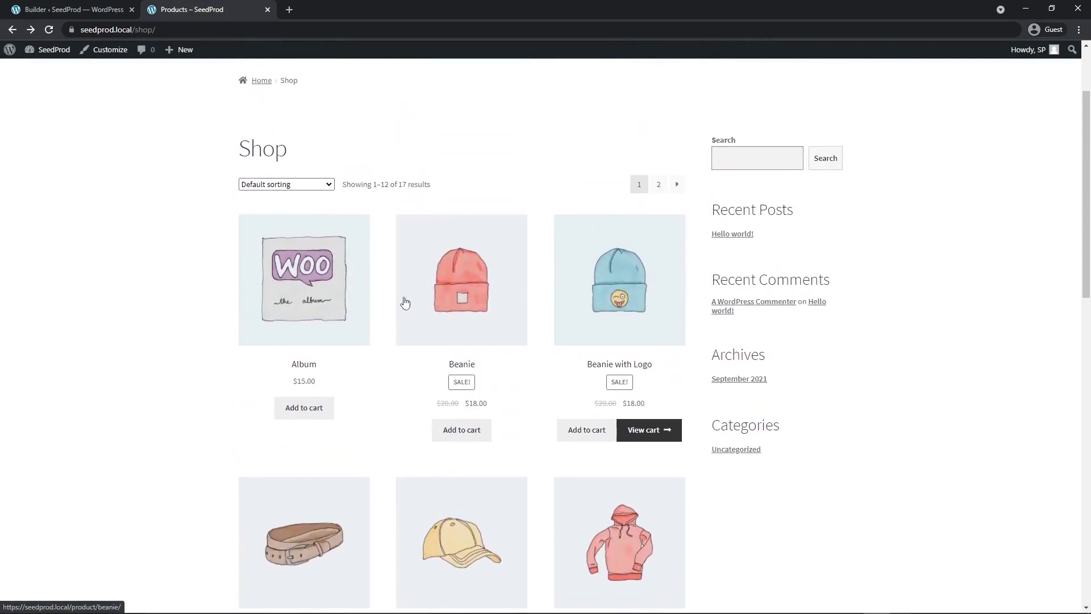
click(268, 9)
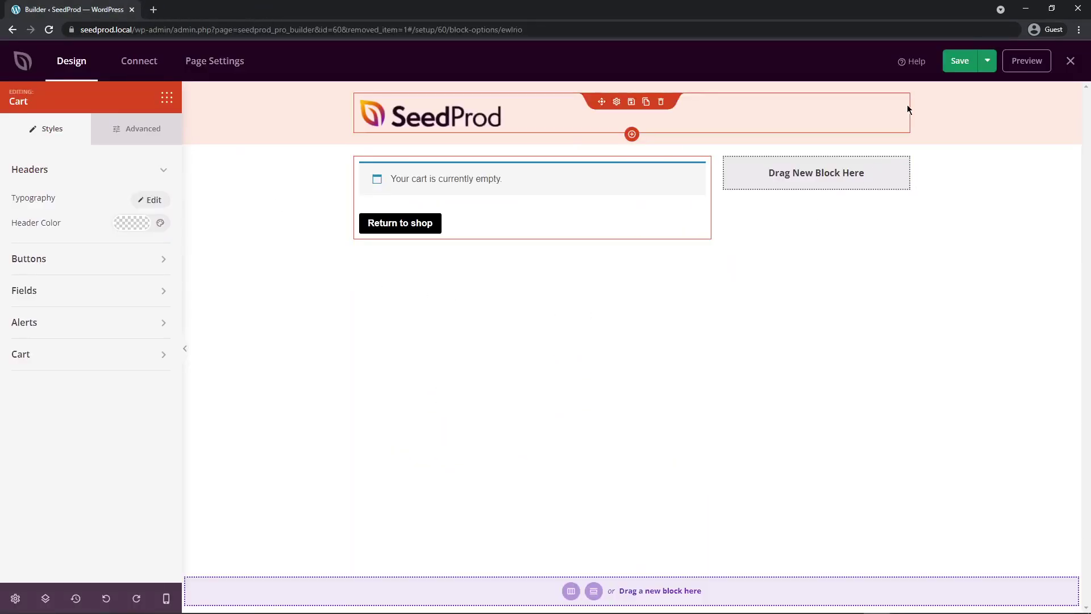
Save the page and reload the builder so the Cart block shows the $79.00 cart.
click(961, 62)
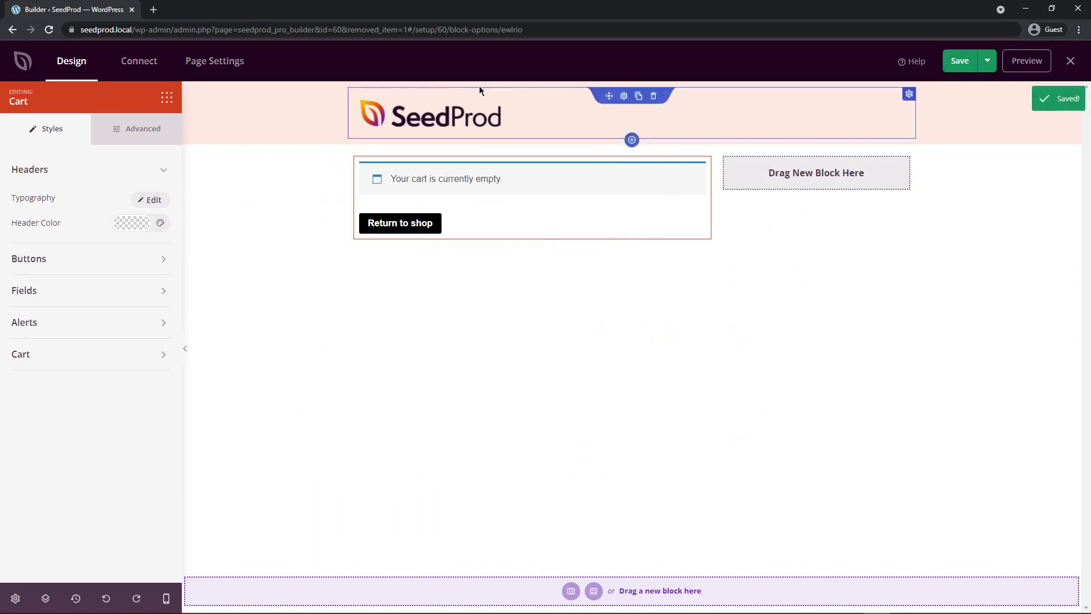
click(49, 30)
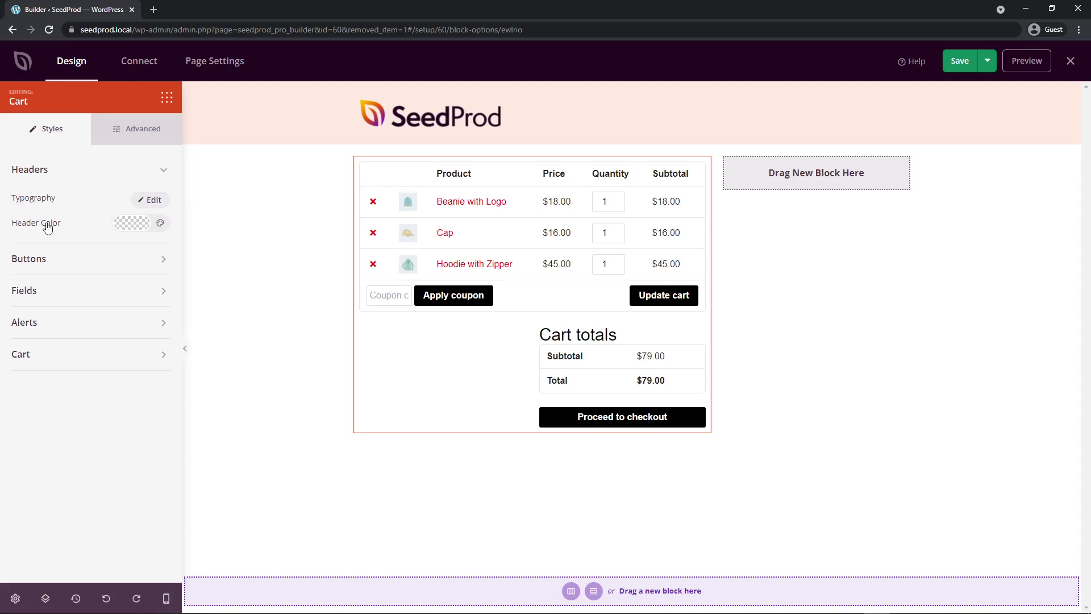
Set the Cart block's header colour to orange #FB6200.
click(132, 222)
click(194, 274)
drag(194, 274, 159, 275)
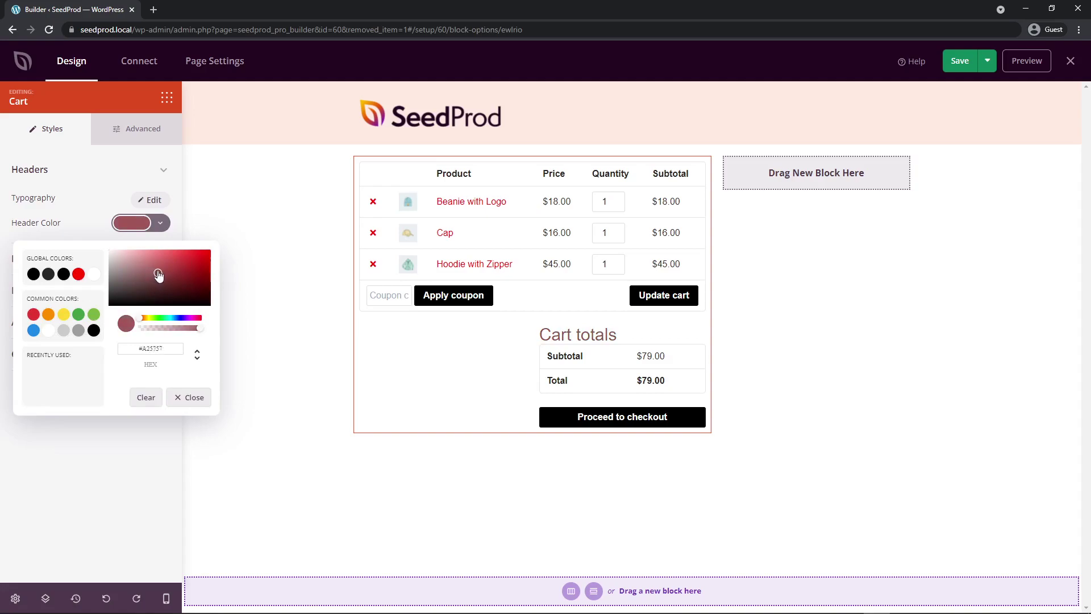
click(48, 314)
click(142, 317)
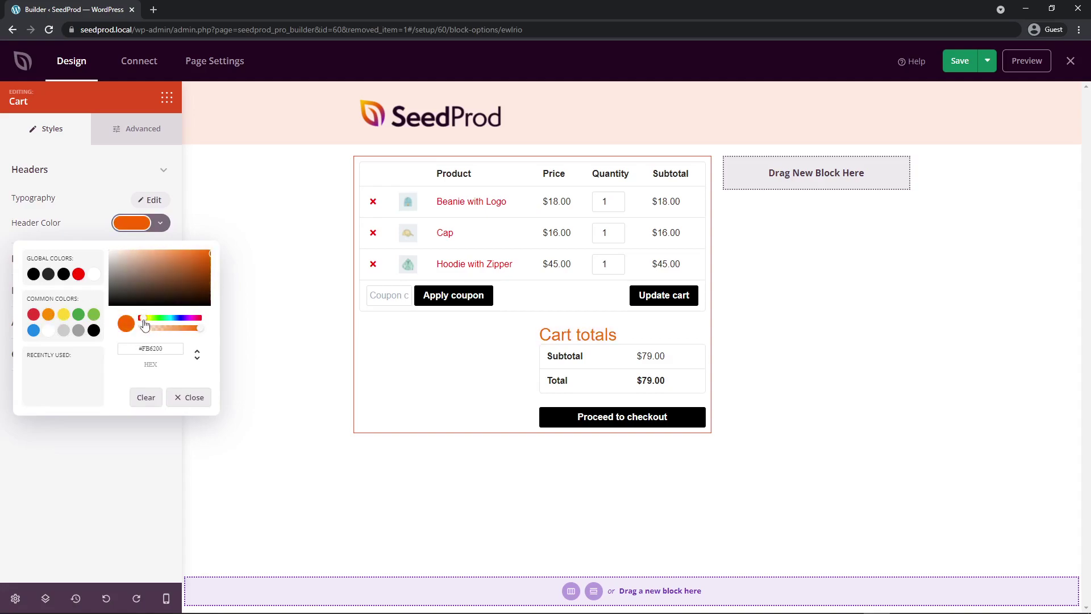
click(164, 171)
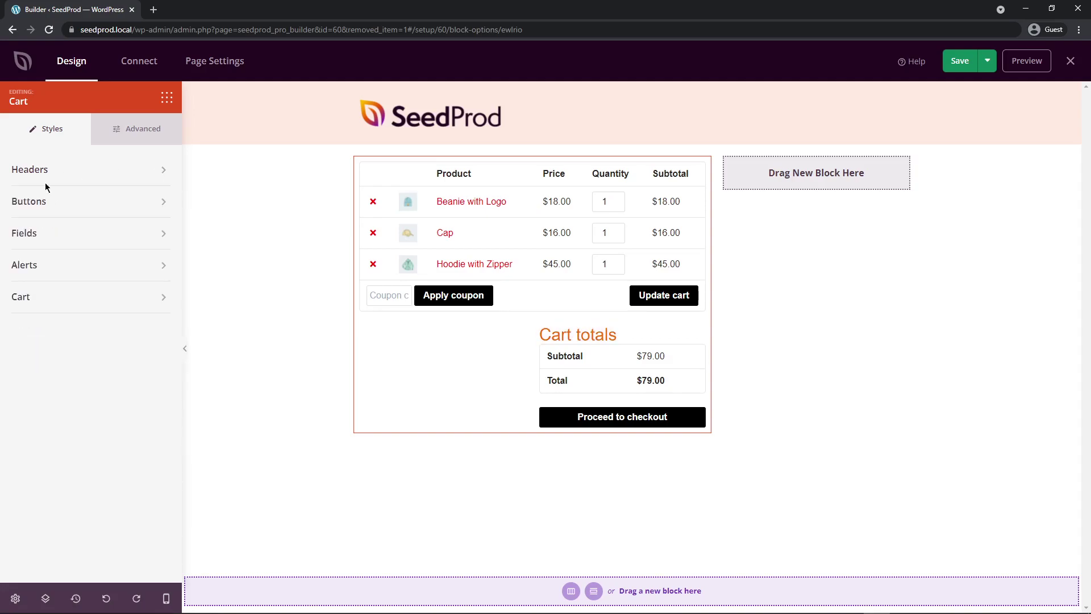
Preview the 2D, Vintage, Ghost and Link button styles, then settle on Flat.
click(164, 202)
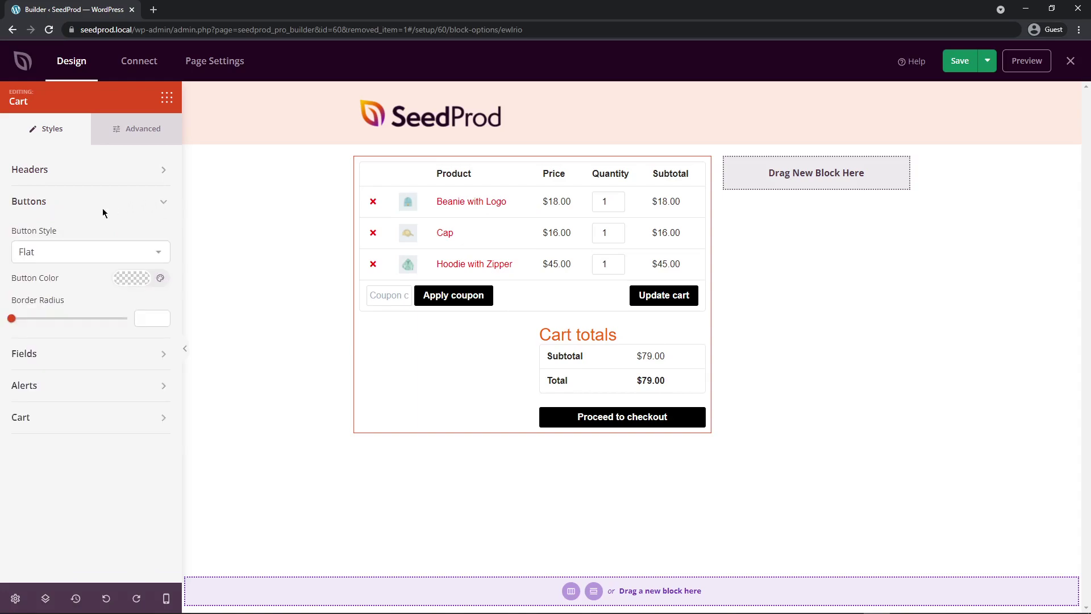
click(60, 253)
click(57, 284)
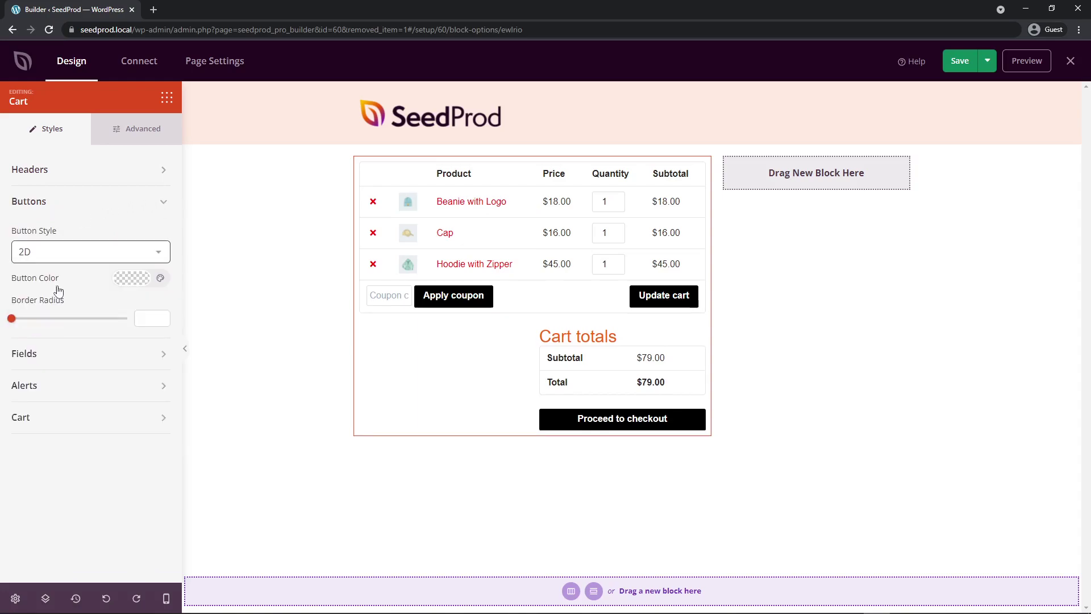
click(82, 251)
click(53, 292)
click(70, 254)
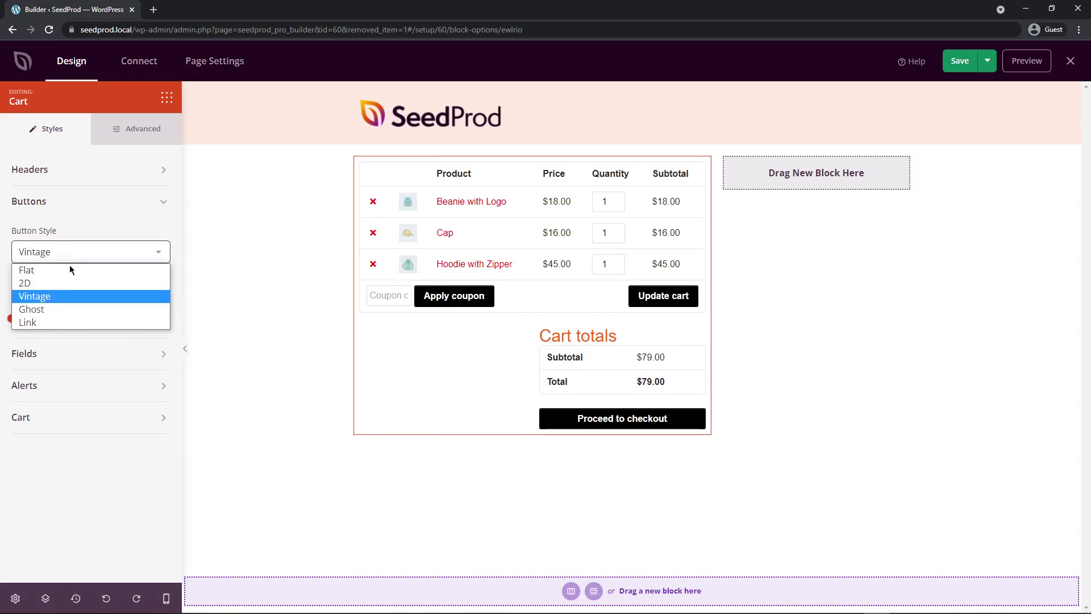
click(56, 307)
click(90, 259)
click(53, 322)
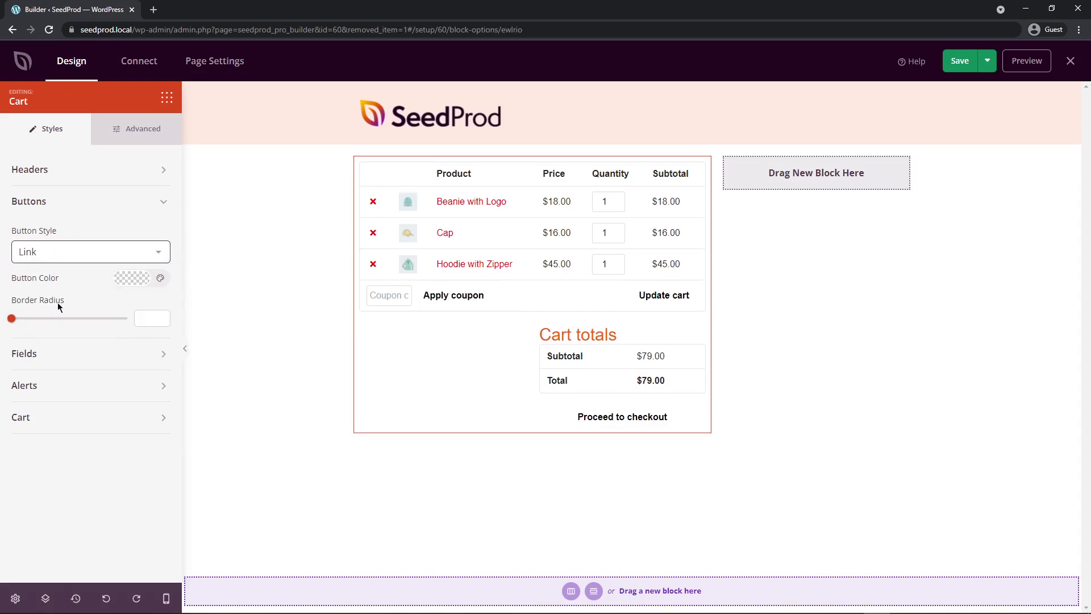
click(99, 251)
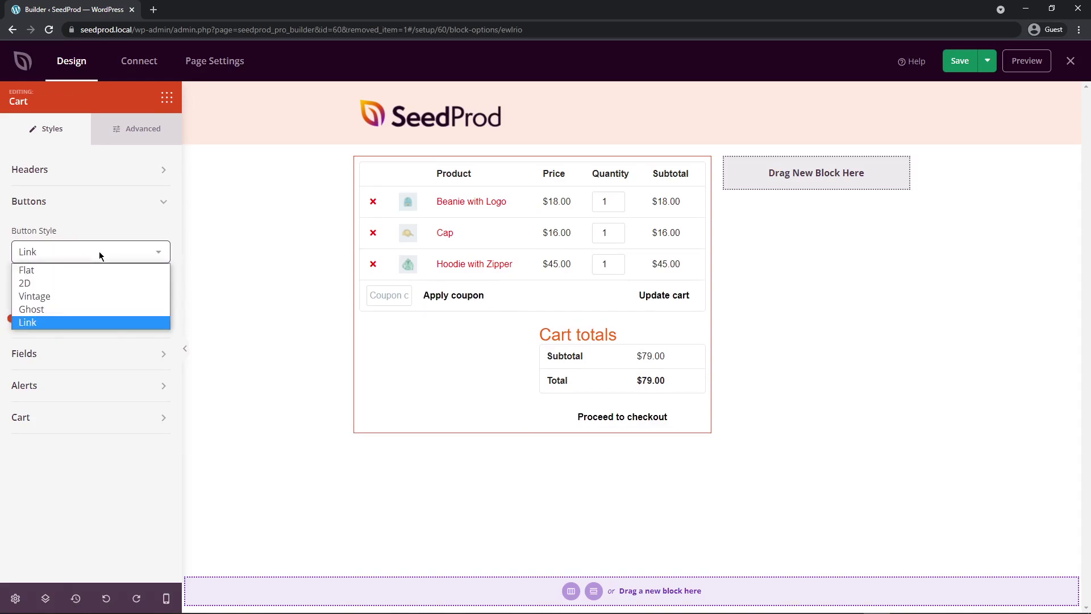
click(35, 274)
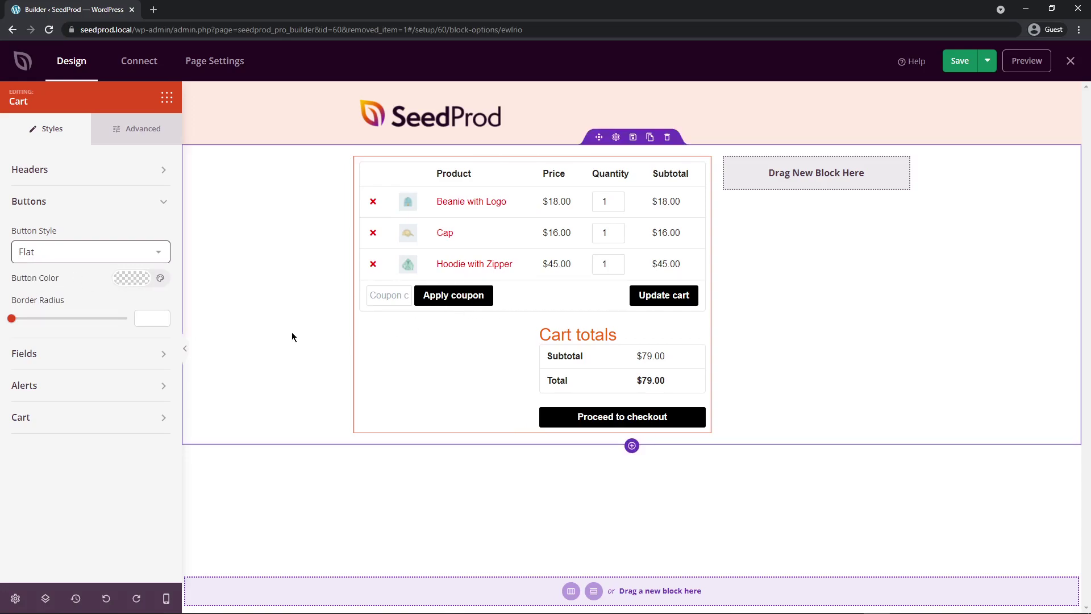
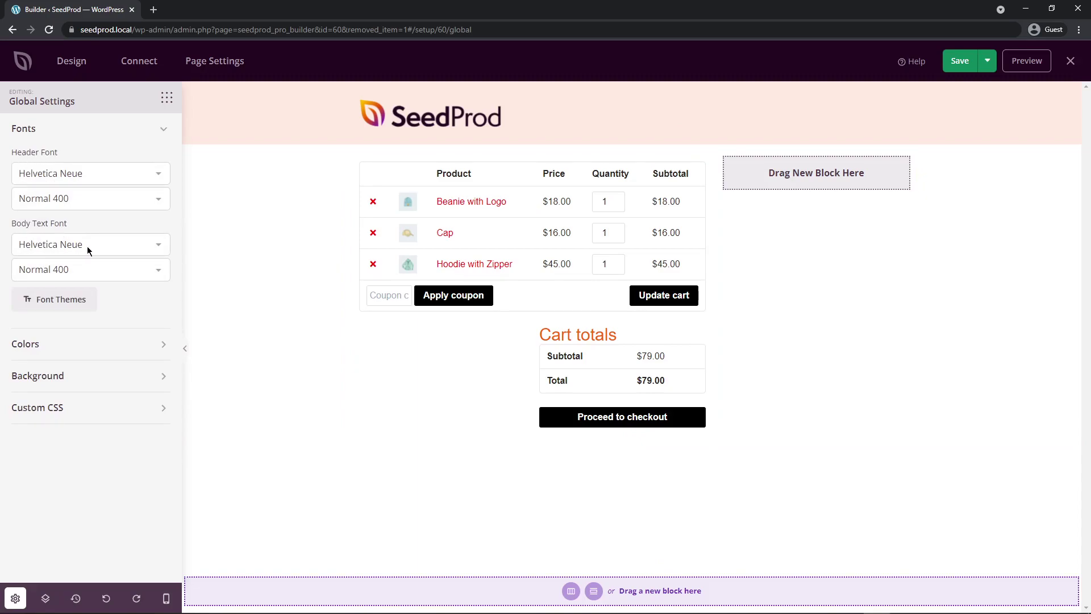
Try Average Sans for the heading font and Crushed for the body font.
click(85, 173)
scroll(108, 269, down, 5)
scroll(102, 278, down, 15)
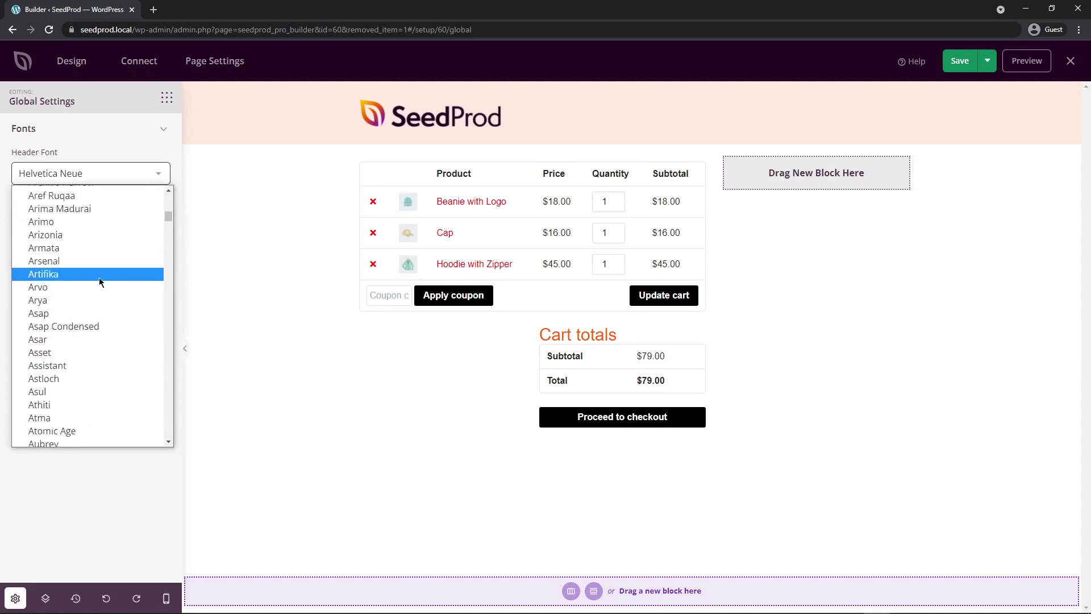
click(90, 289)
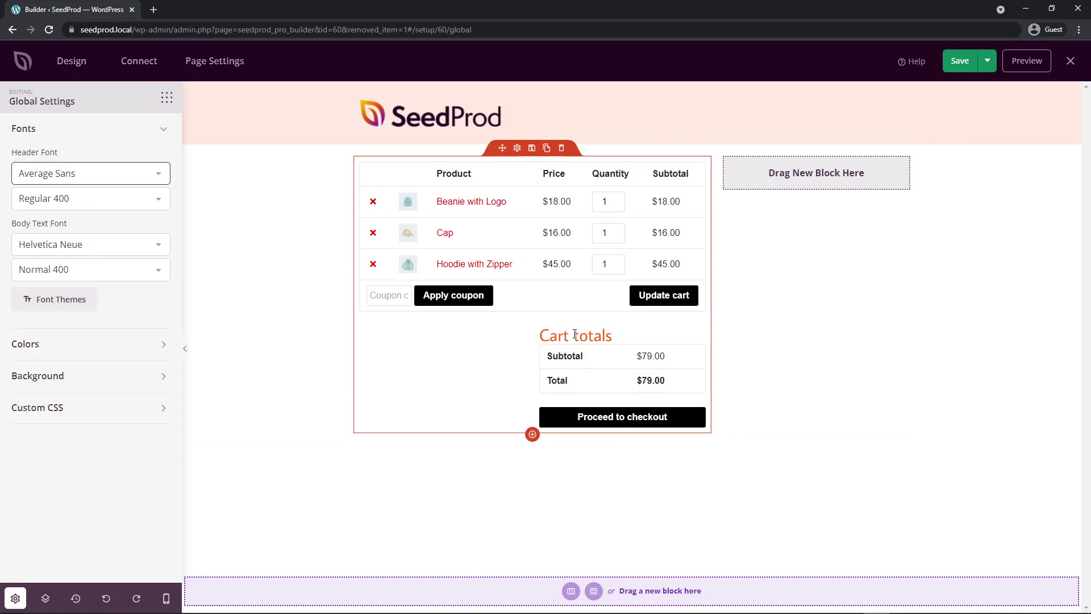
click(57, 244)
scroll(90, 318, down, 10)
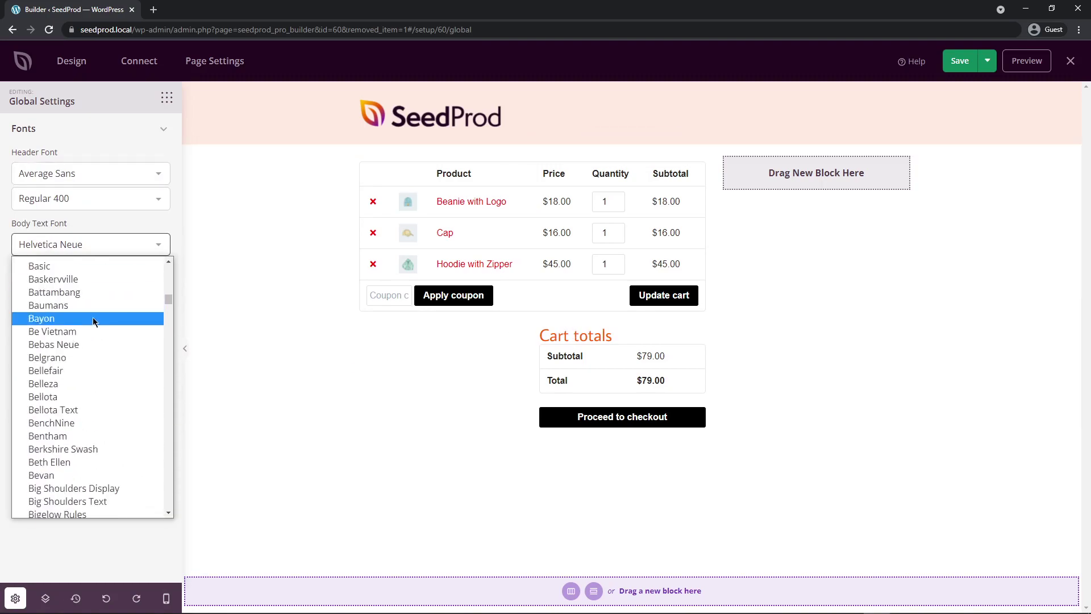
scroll(94, 317, down, 10)
click(67, 373)
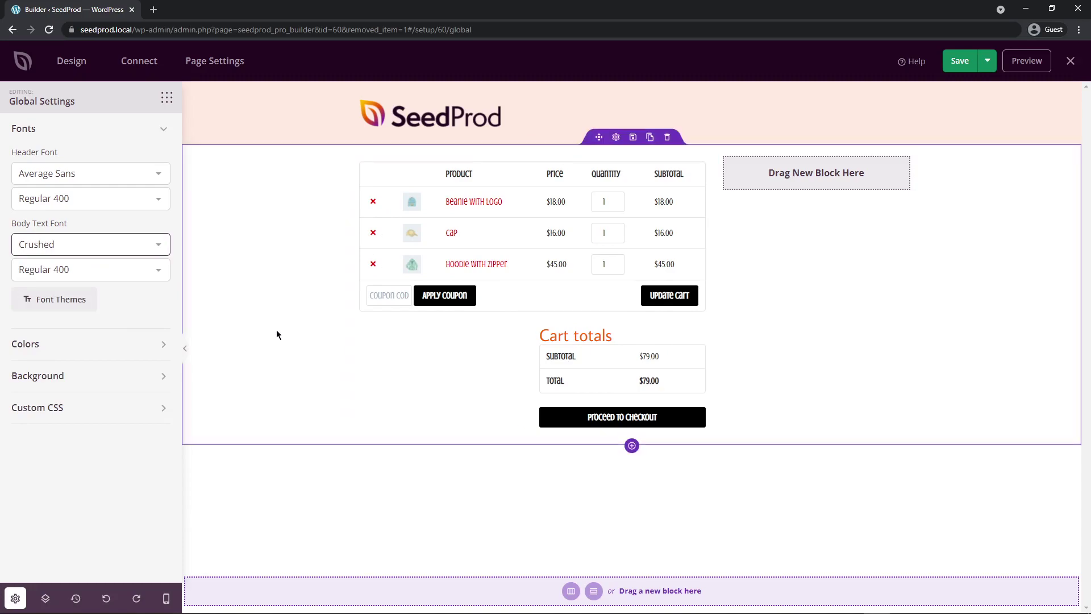
Apply the Roboto Slab / Open Sans font theme and collapse the Fonts section.
click(63, 302)
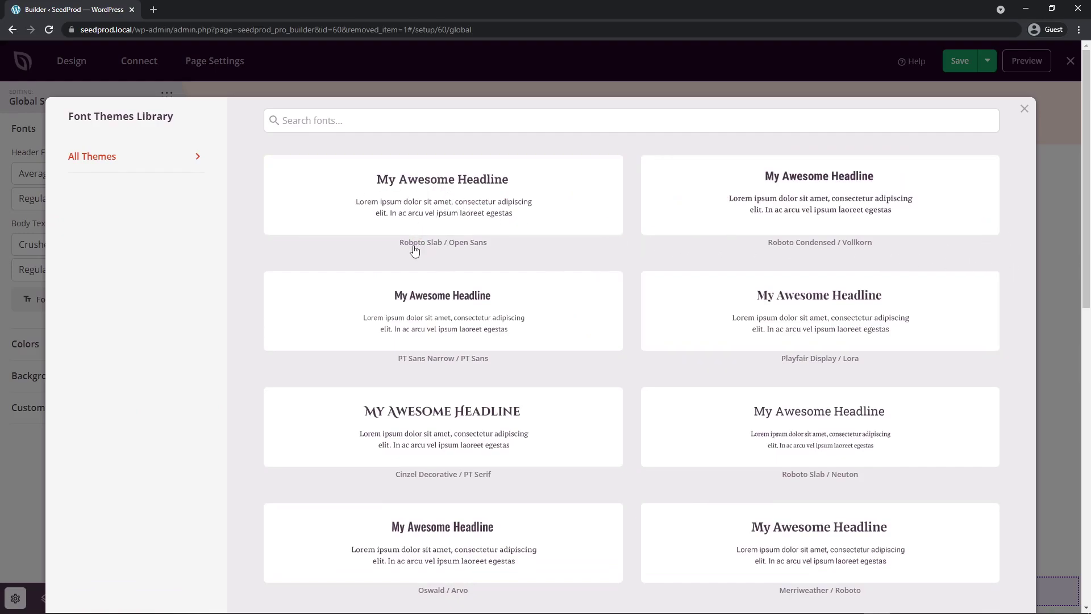
click(445, 196)
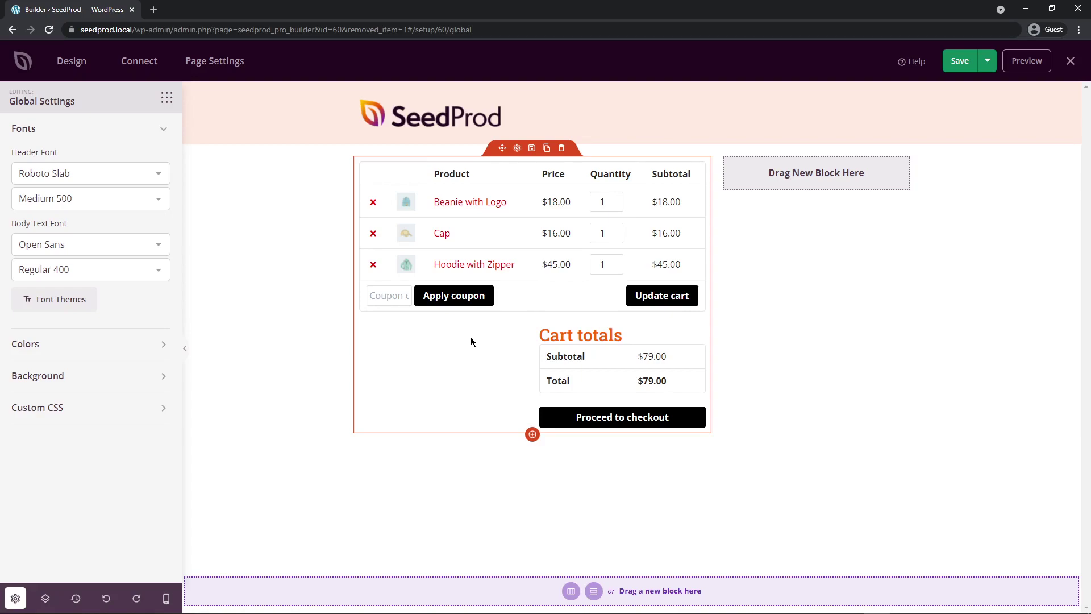
click(164, 132)
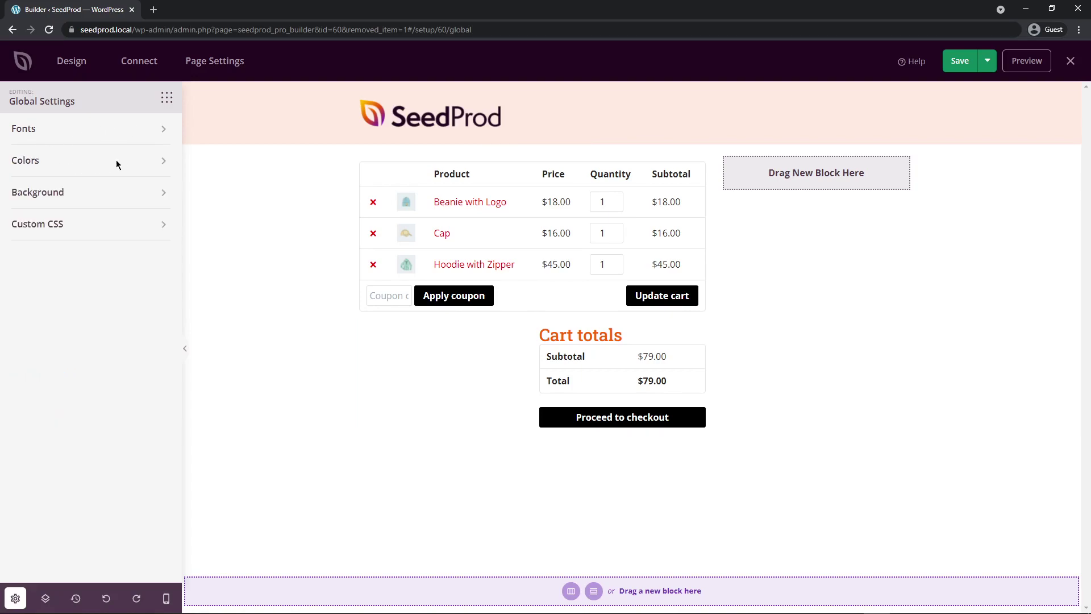
Set the global Headers colour to light blue.
click(161, 163)
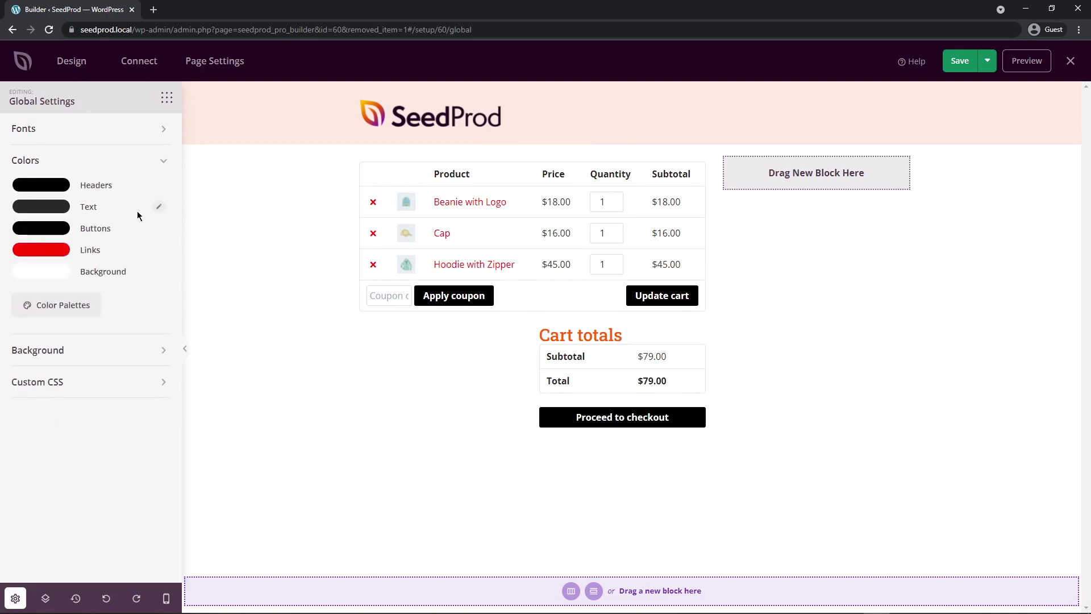
click(59, 189)
drag(135, 221, 146, 243)
drag(102, 287, 109, 287)
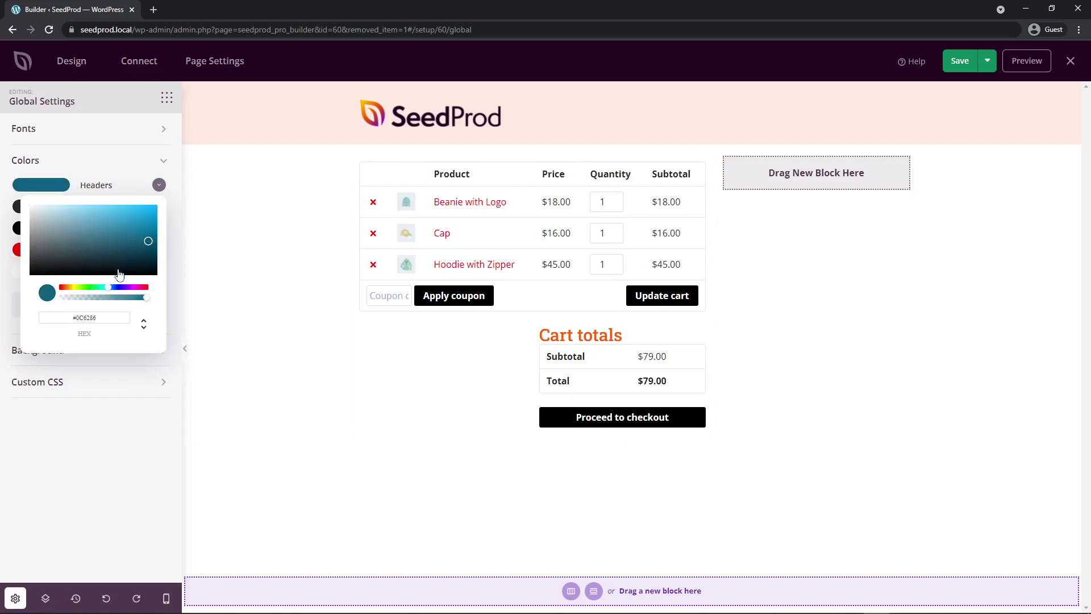
drag(147, 242, 146, 232)
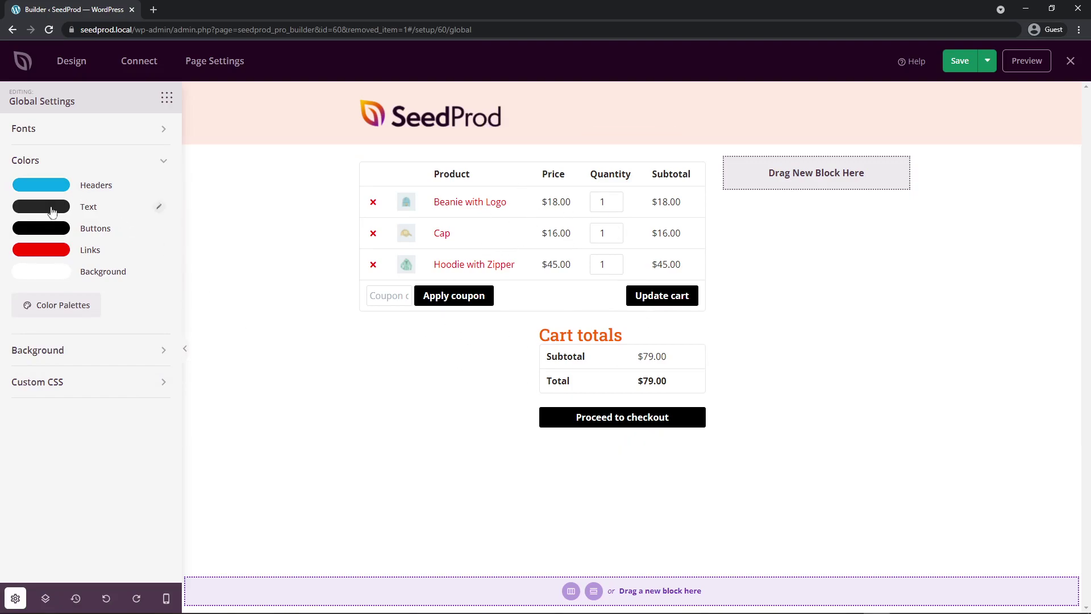
Clear the Cart block's own Header Color override, then return to Global Settings.
click(517, 148)
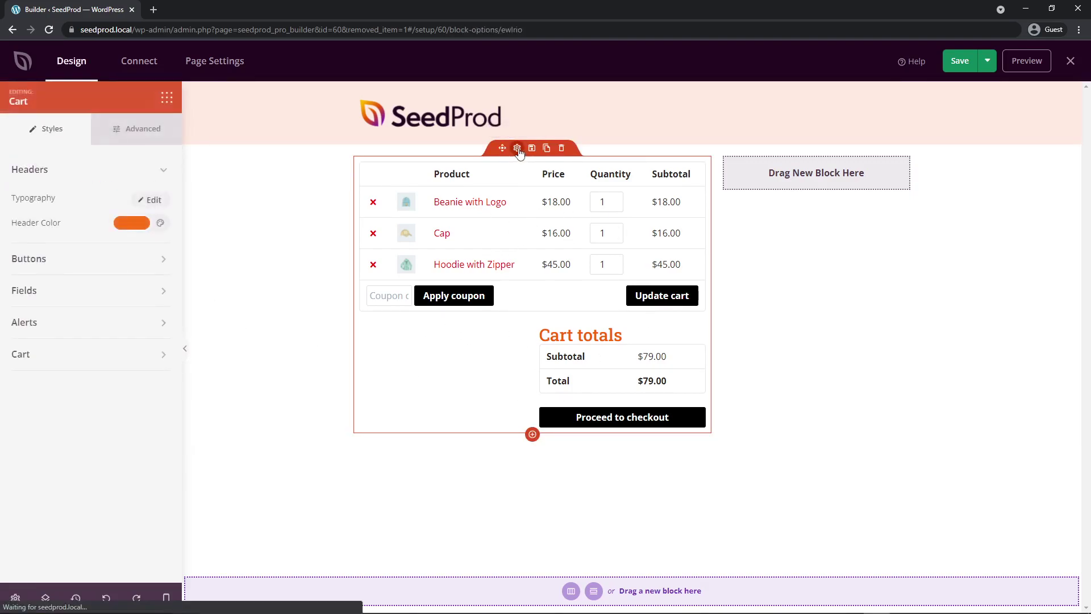
click(136, 229)
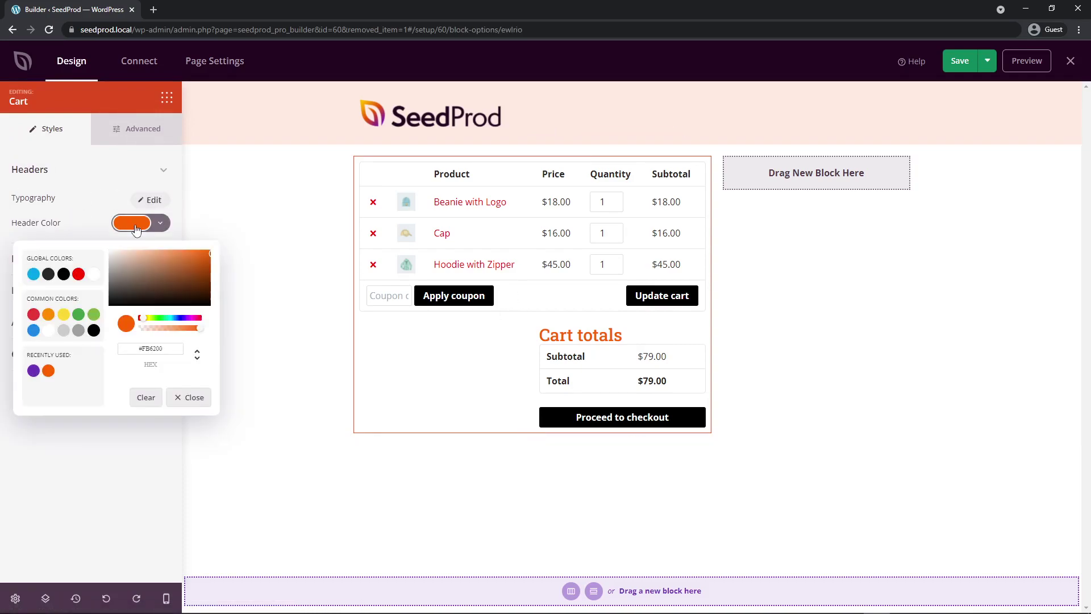
click(146, 398)
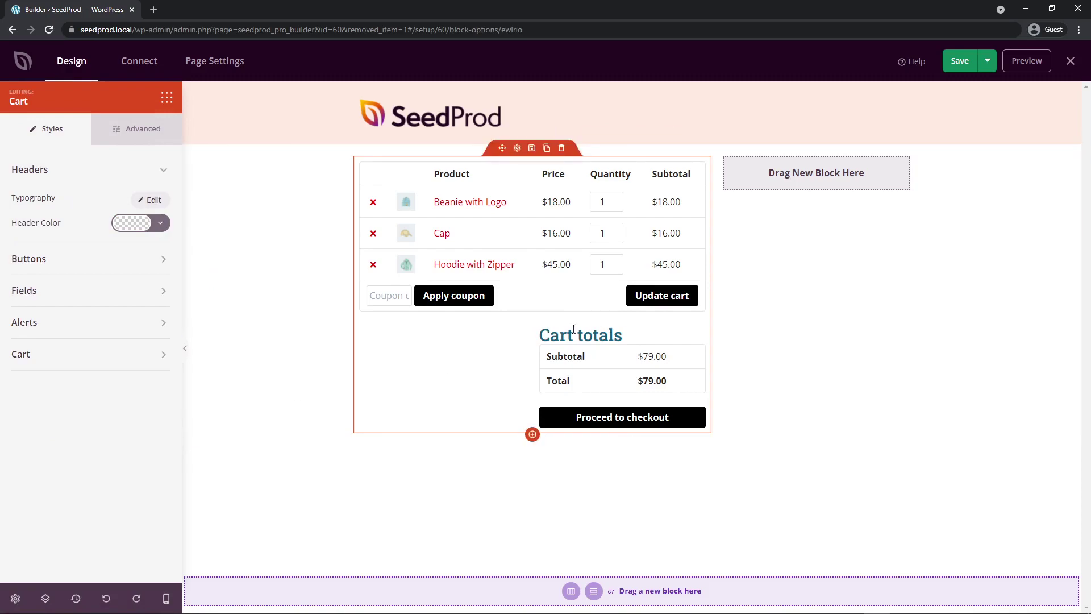
click(15, 598)
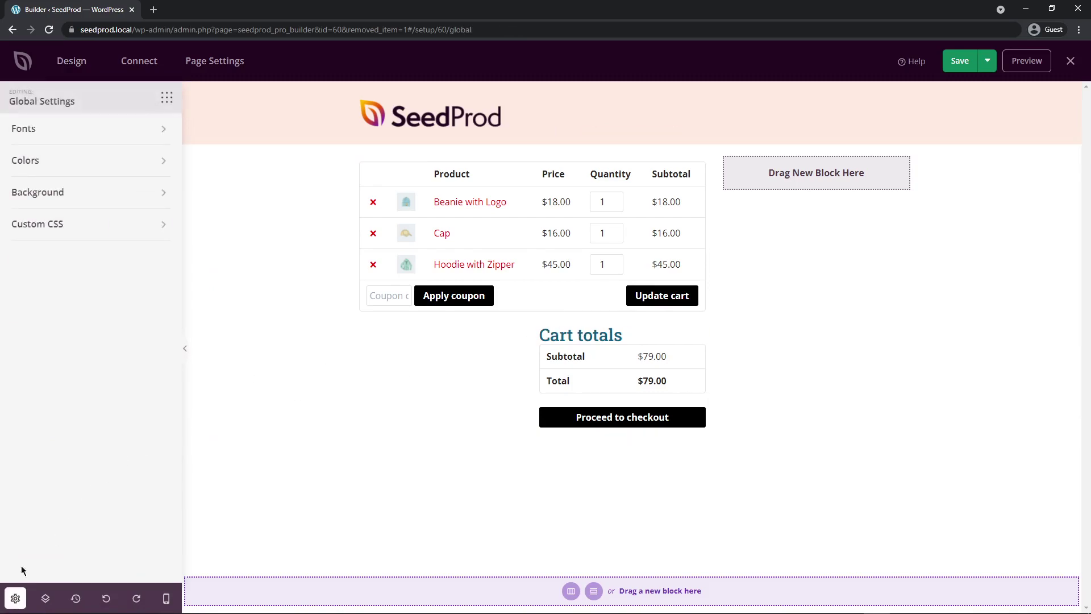
Set the global Text colour to dark grey.
click(118, 163)
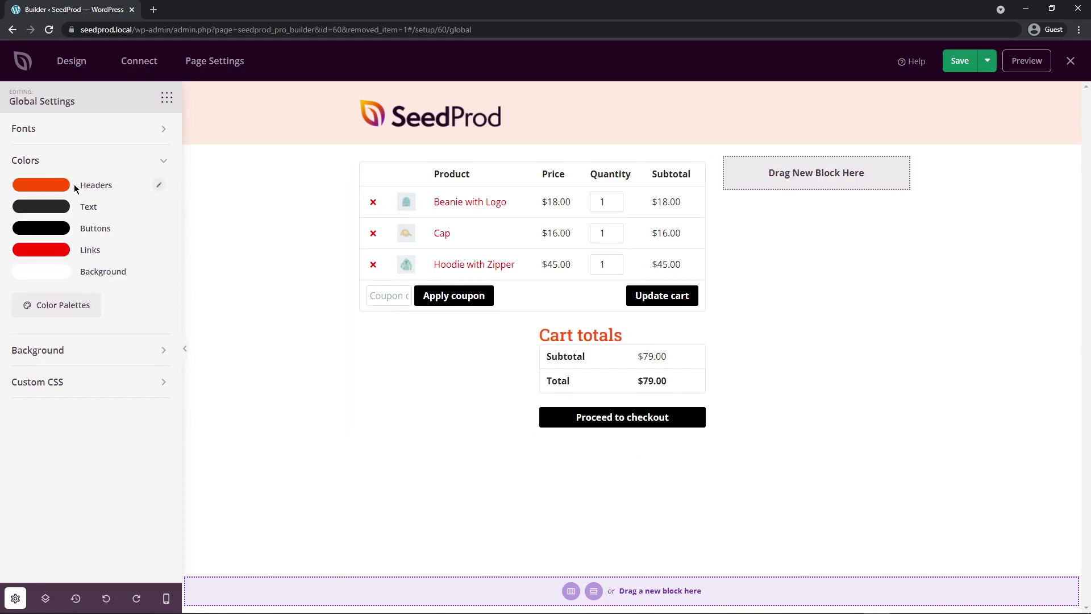
click(54, 211)
click(90, 251)
click(112, 243)
click(59, 242)
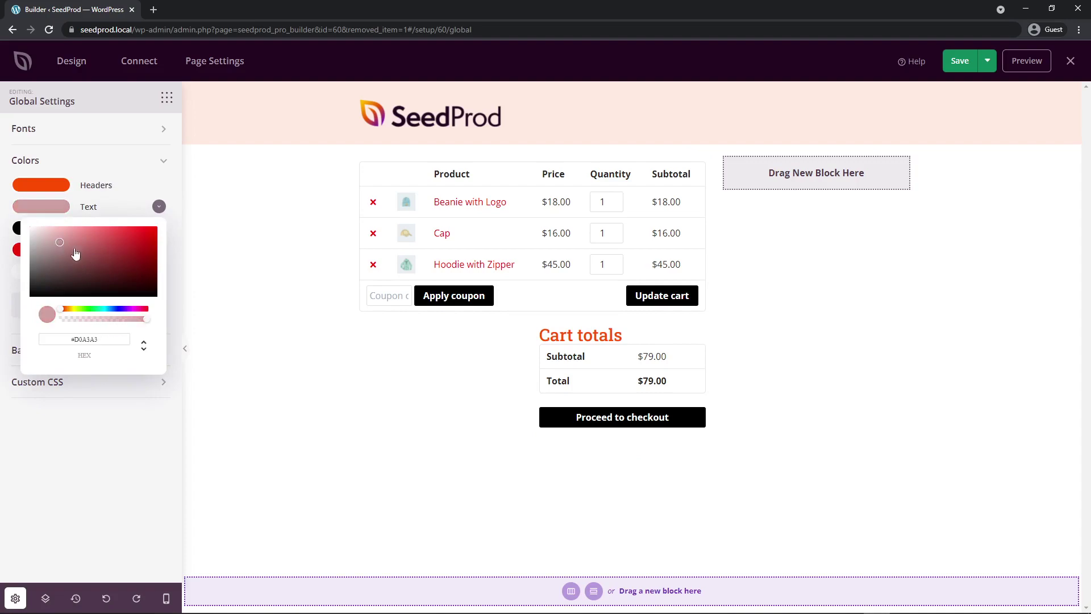
drag(76, 253, 32, 276)
click(17, 279)
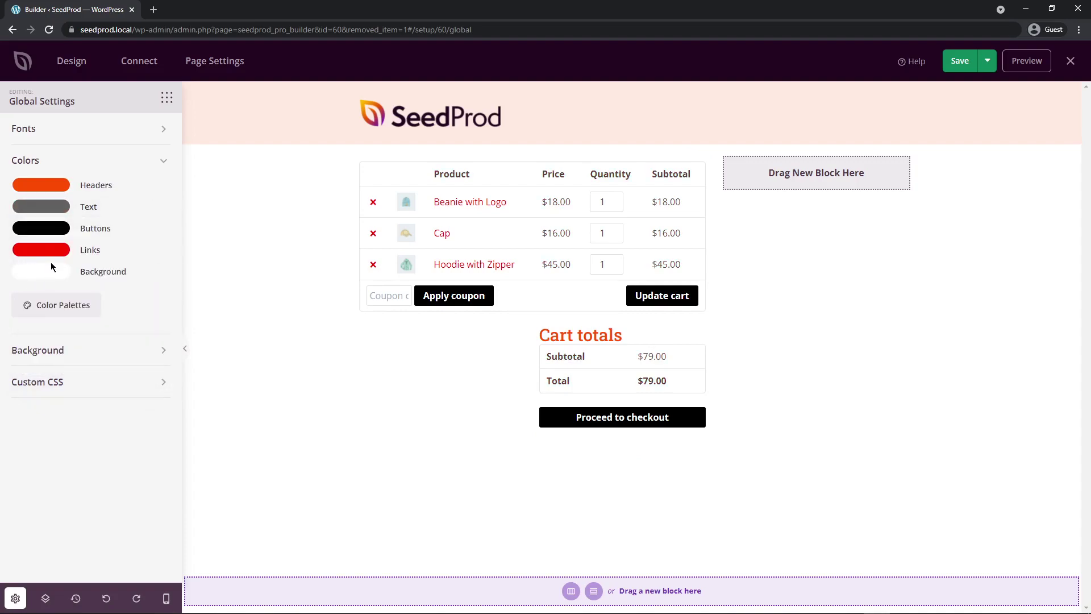
Make the global Buttons colour yellow after briefly trying bright red.
click(52, 230)
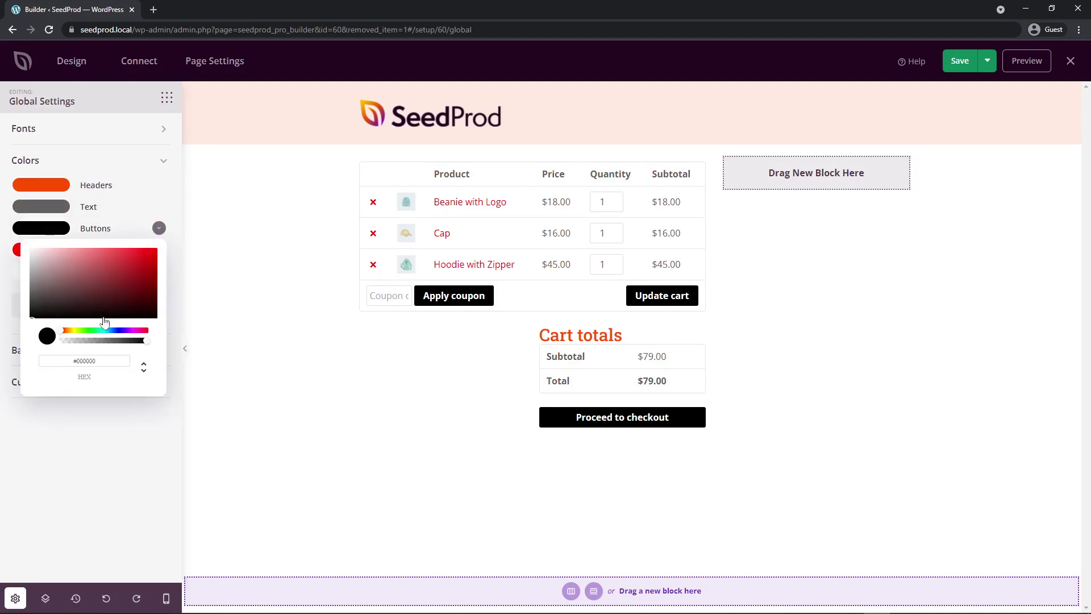
drag(65, 335, 62, 330)
drag(104, 284, 161, 243)
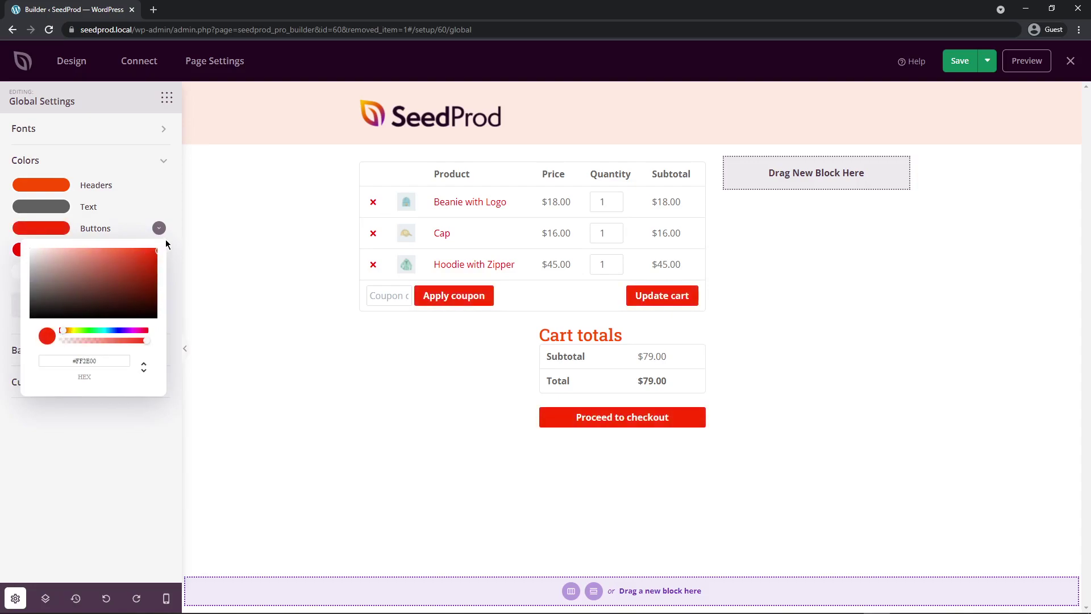
click(167, 244)
click(61, 236)
drag(61, 332, 73, 335)
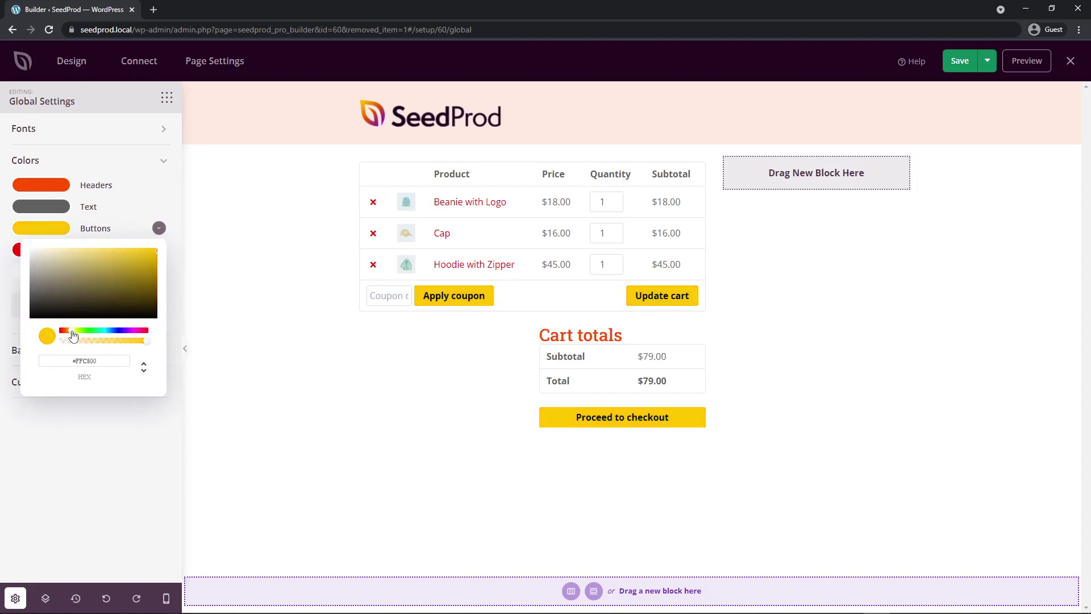
click(115, 237)
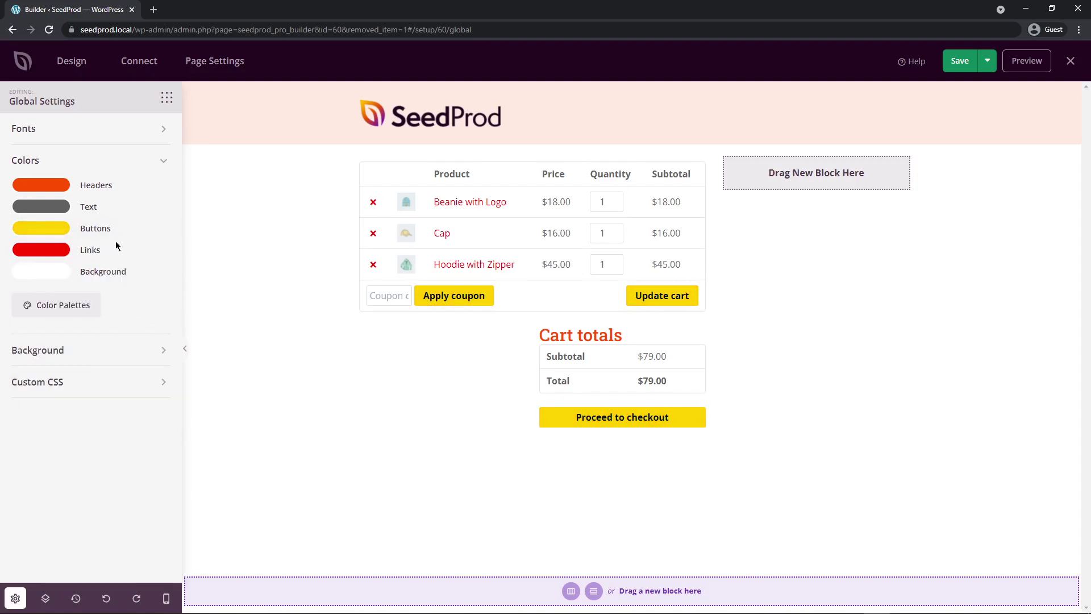
Set the global Links colour to orange-red.
click(51, 250)
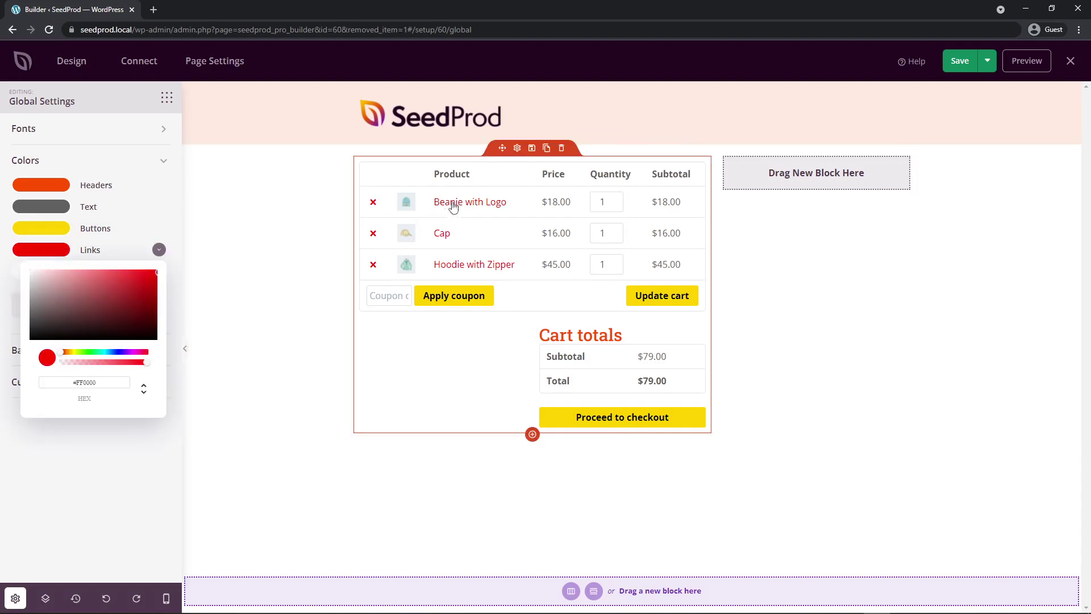
drag(98, 298, 66, 356)
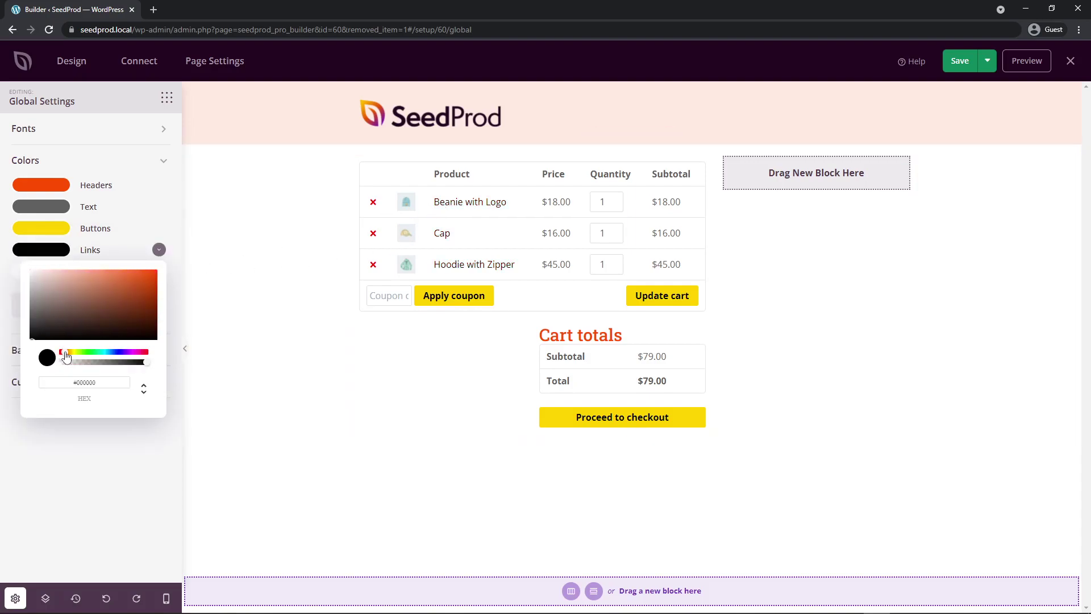
drag(122, 312, 173, 276)
click(173, 276)
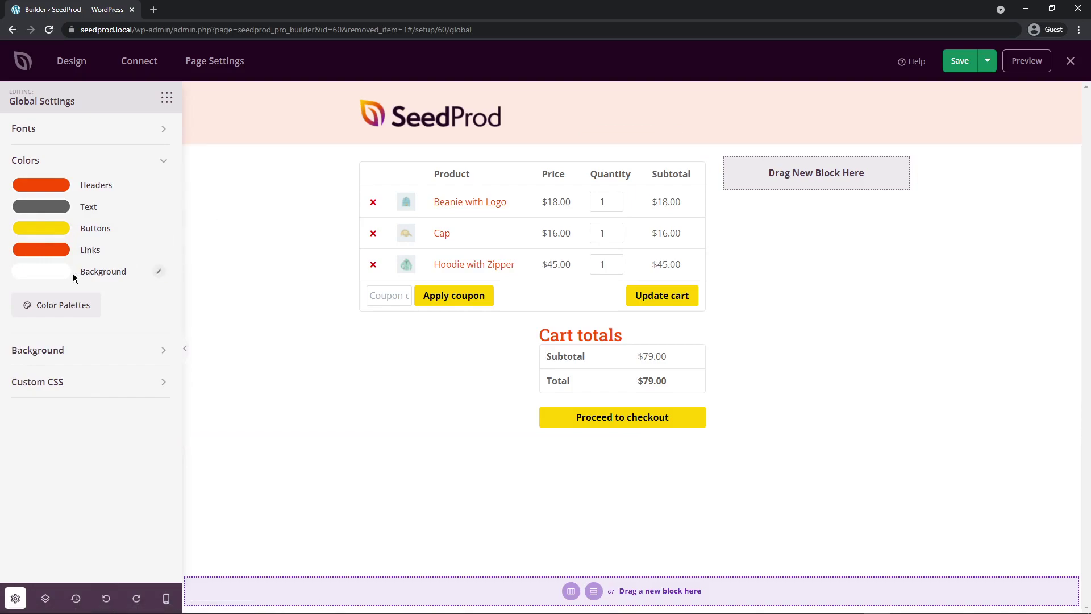
Try a grey background, cancel to keep it white, and bring up Color Palettes.
click(45, 272)
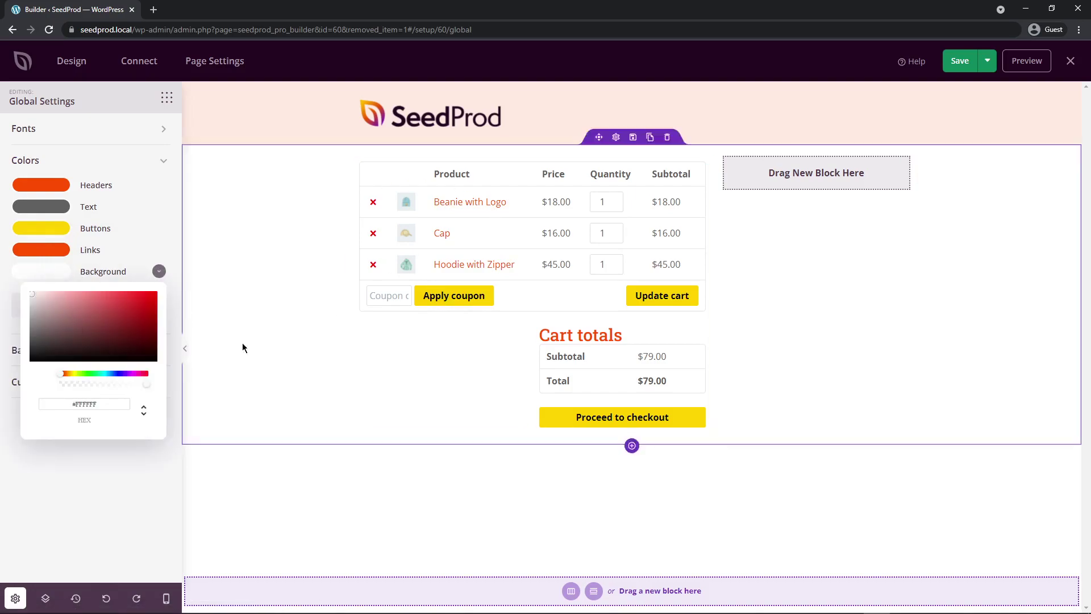
drag(45, 338, 10, 365)
key(Escape)
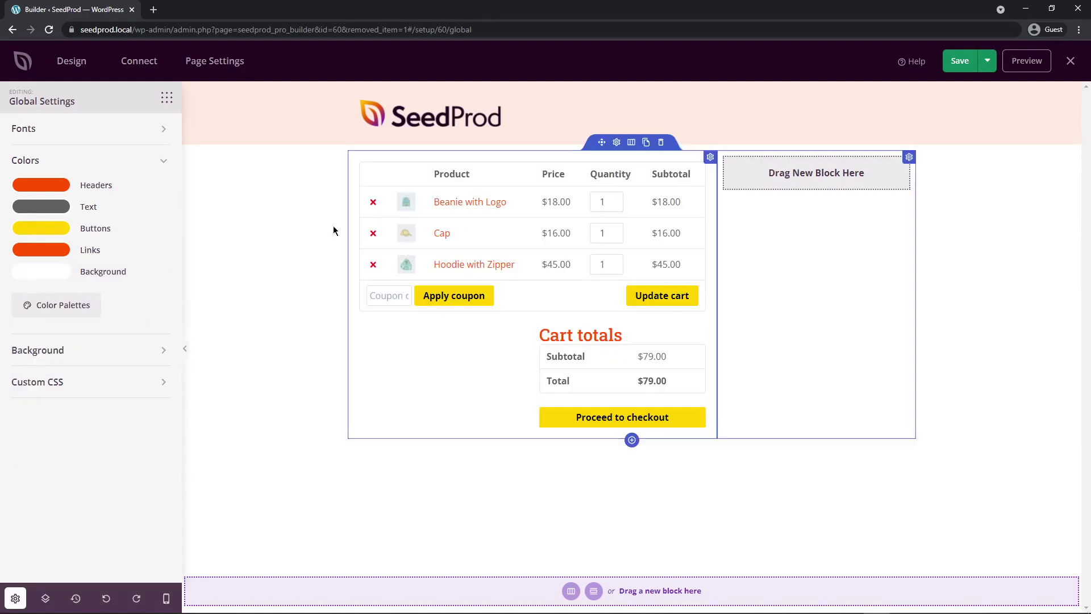
click(51, 306)
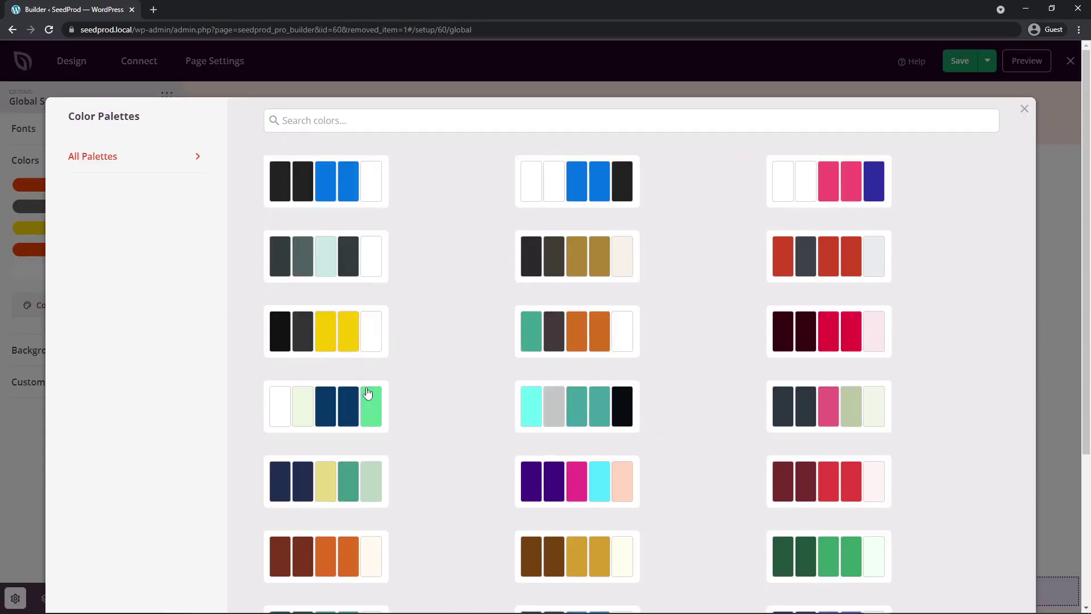
Apply the red colour palette to the page and collapse Colors.
scroll(745, 370, down, 4)
scroll(735, 370, up, 4)
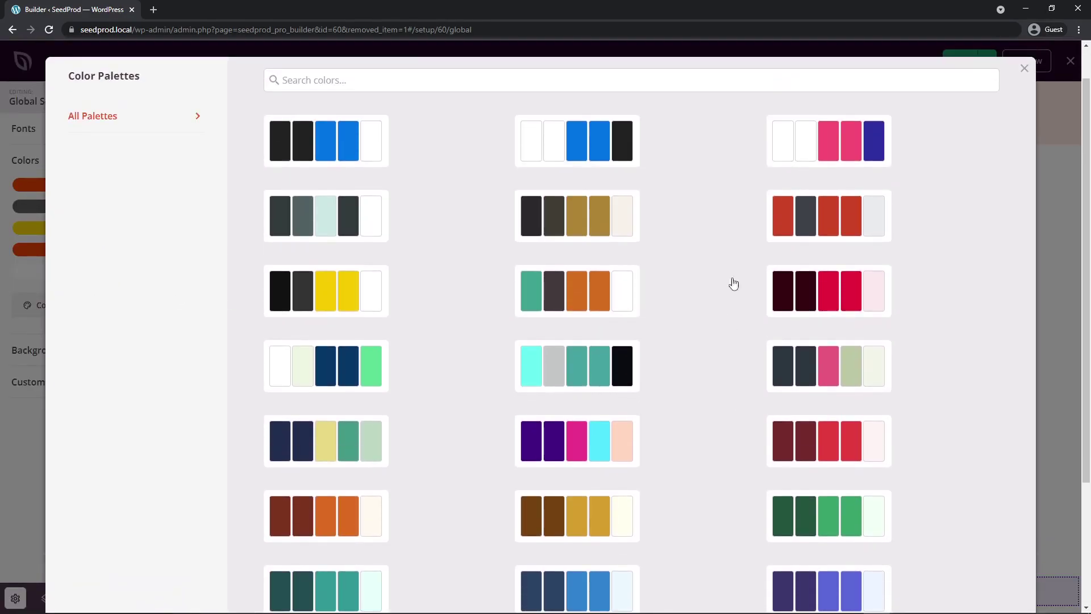
click(834, 223)
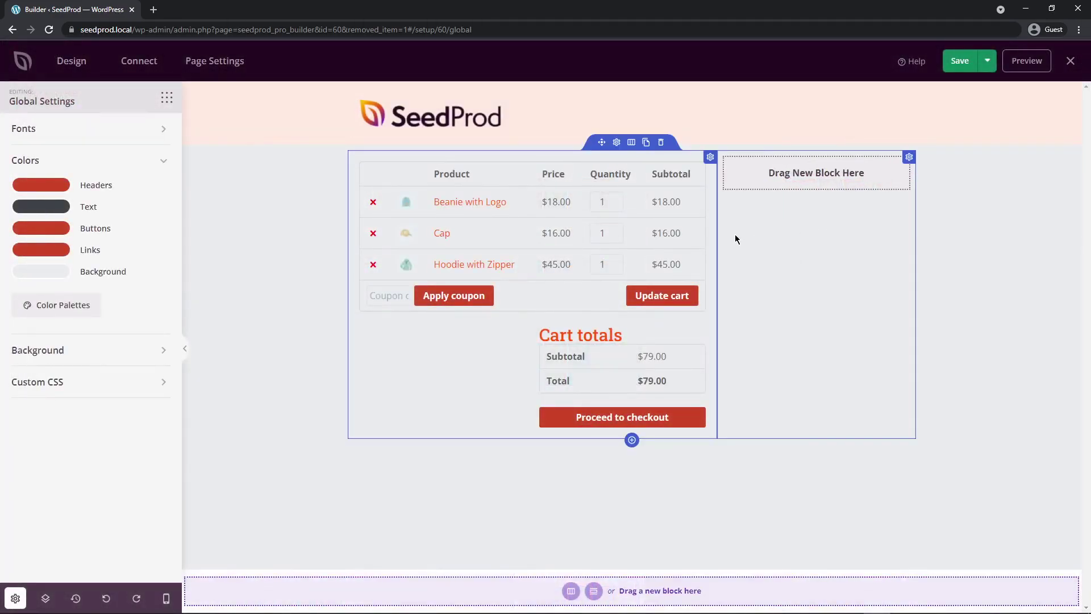
click(163, 161)
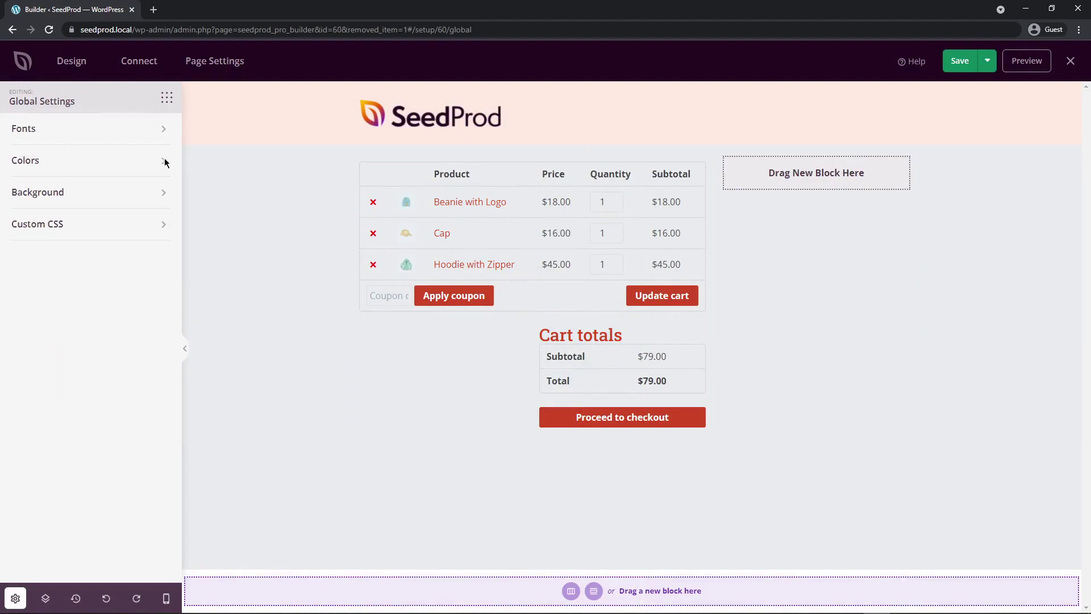
Set the Background colour to white and return to the Blocks list.
click(82, 193)
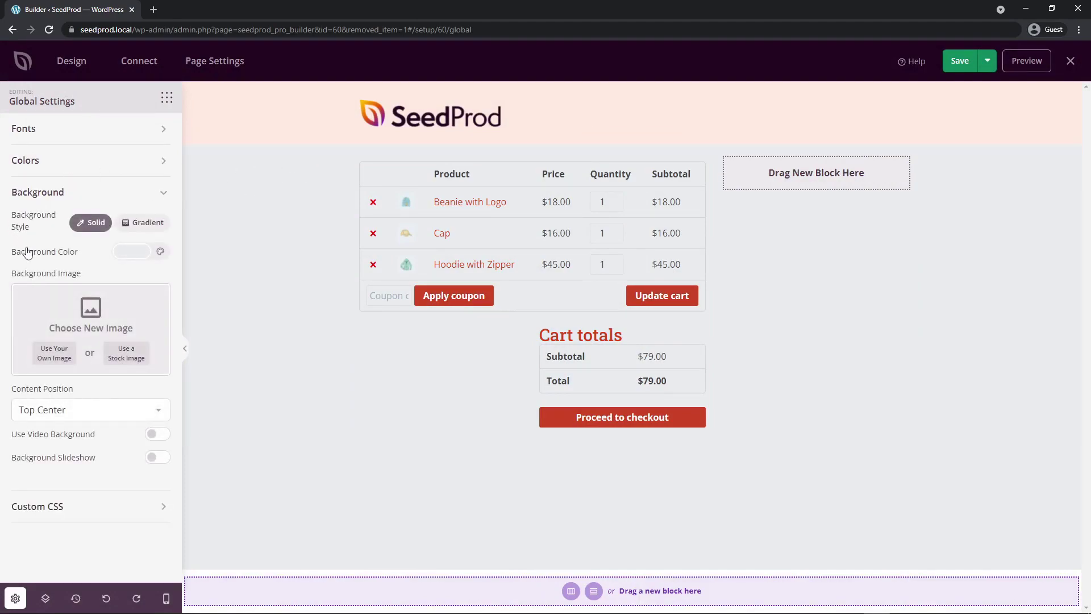
click(126, 259)
click(85, 281)
click(78, 261)
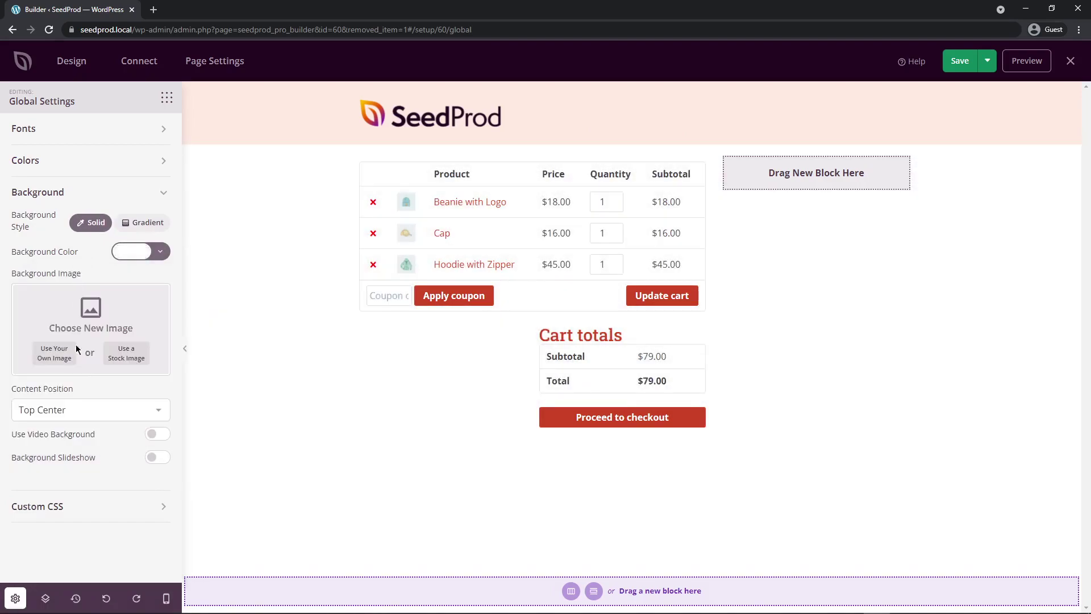
click(100, 503)
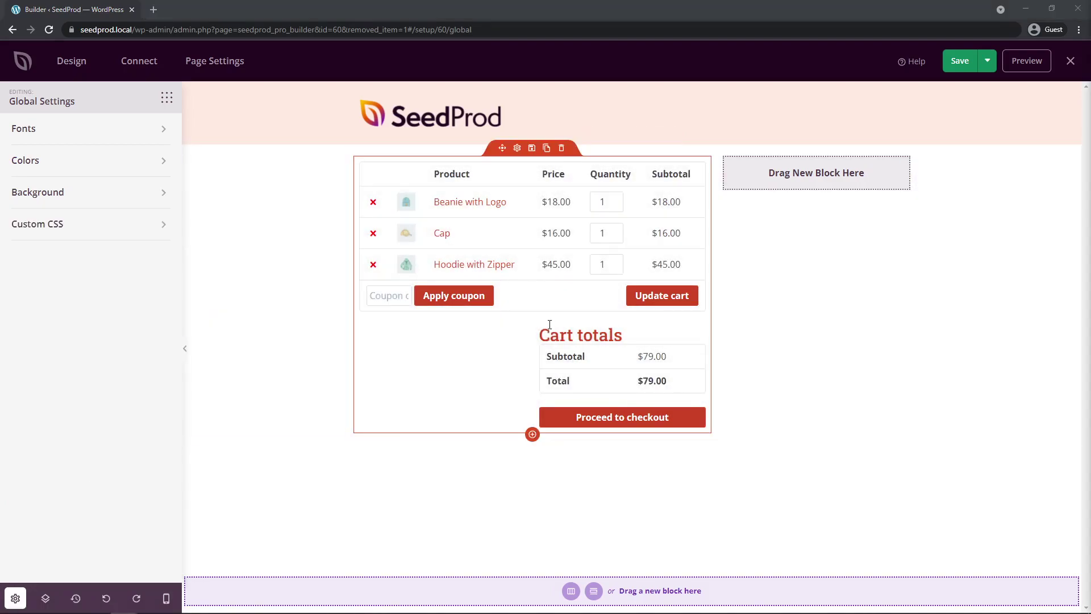
click(167, 98)
Search blocks for 'test' and place a Testimonials block in the right column.
click(53, 138)
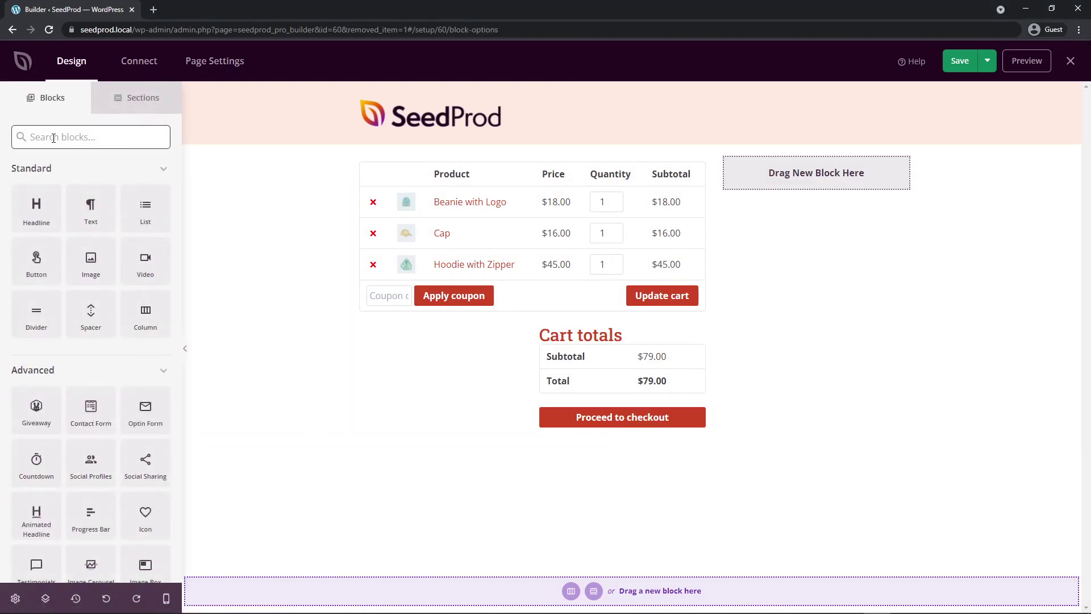
text(test)
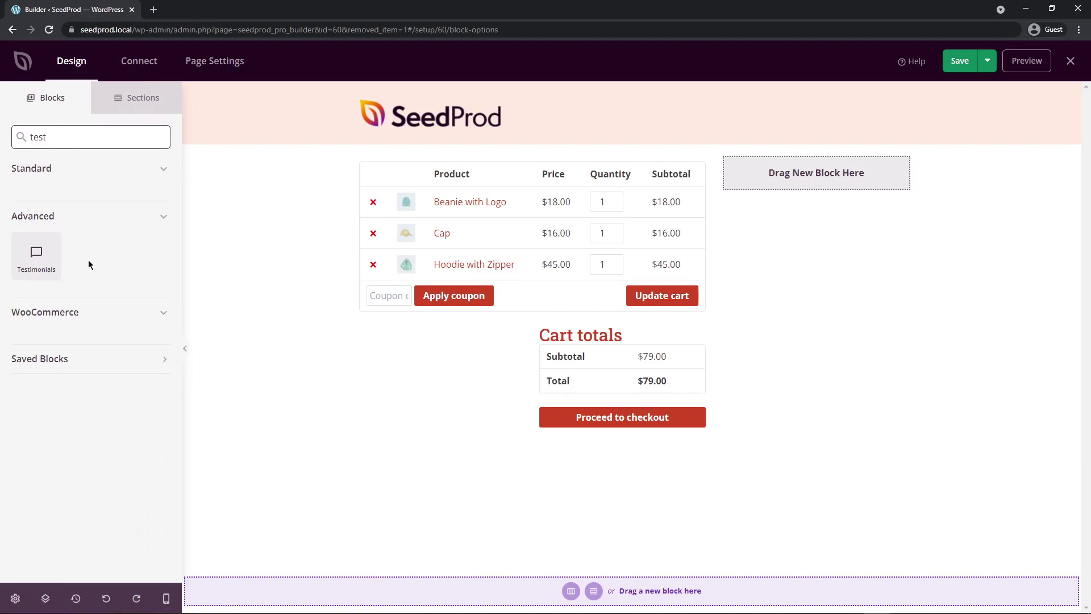
drag(35, 244, 809, 169)
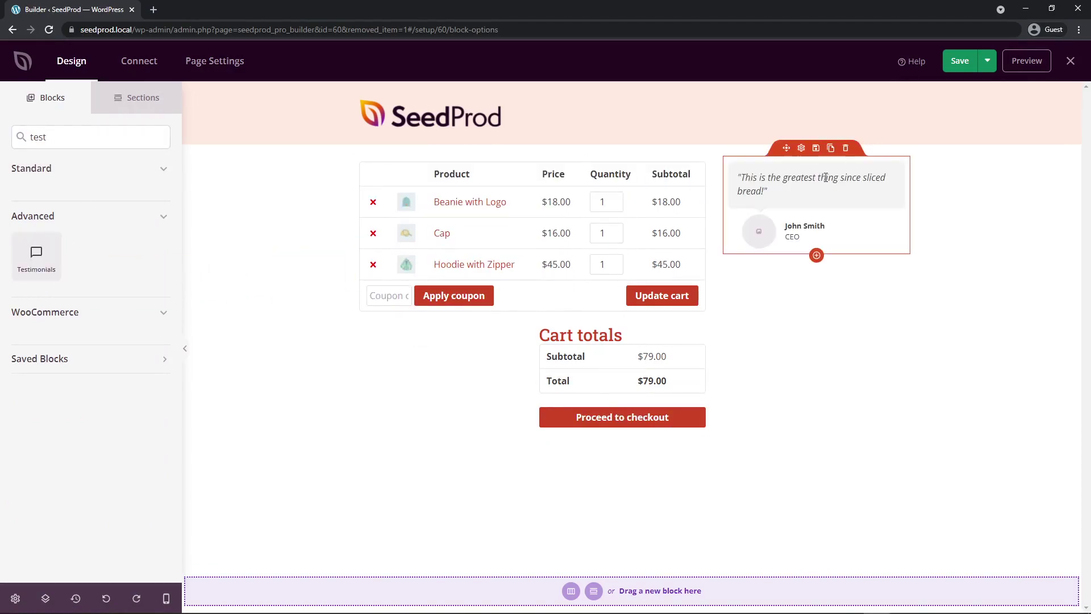
click(801, 149)
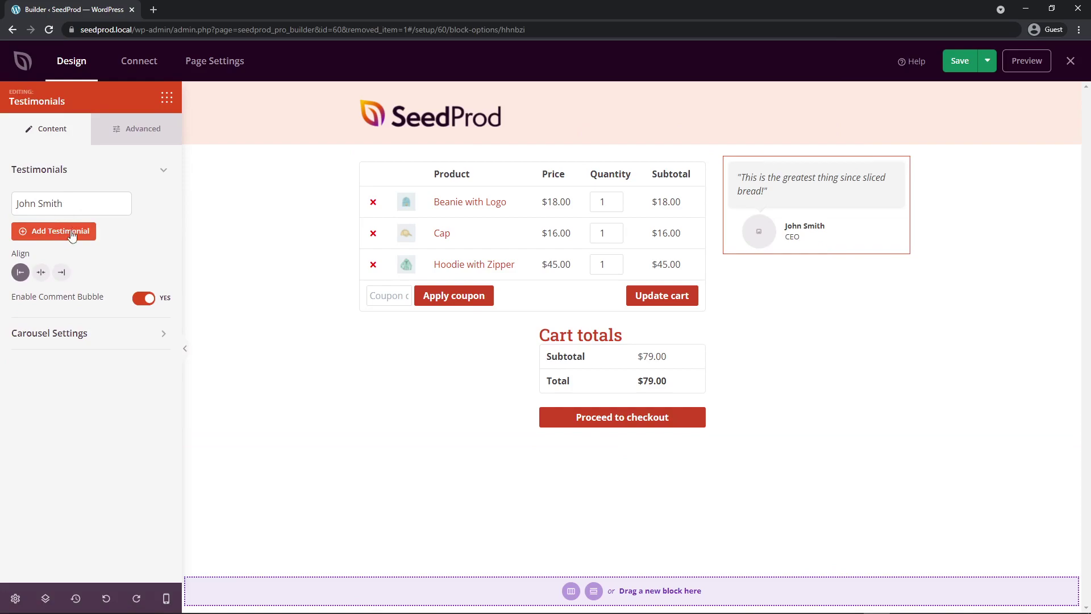
Set the first testimonial's picture to a stock photo of a bearded man in a striped shirt.
click(82, 206)
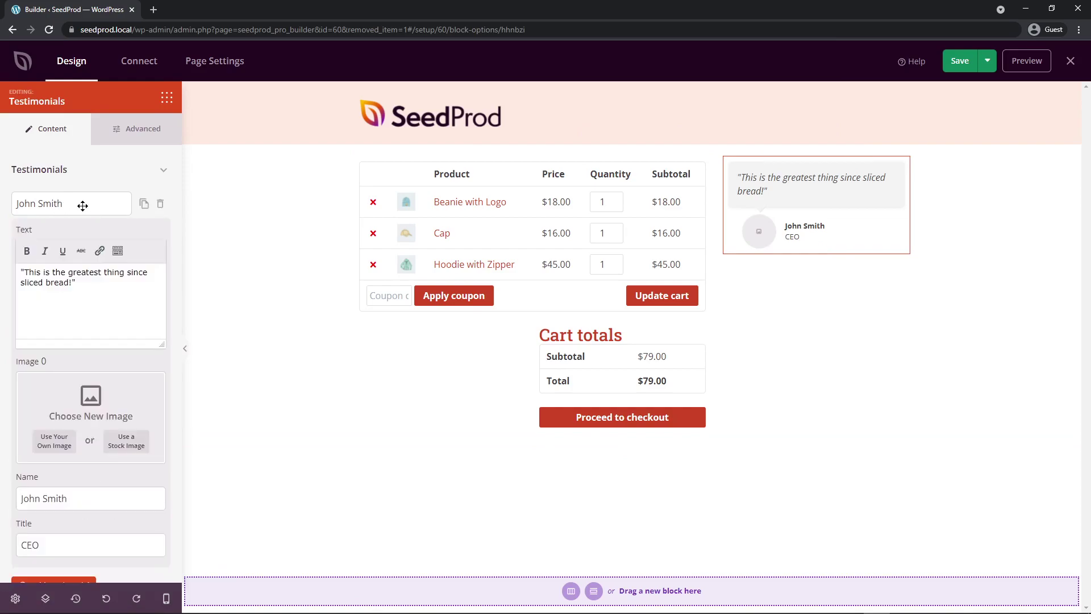
drag(69, 283, 22, 272)
click(83, 283)
scroll(80, 283, down, 2)
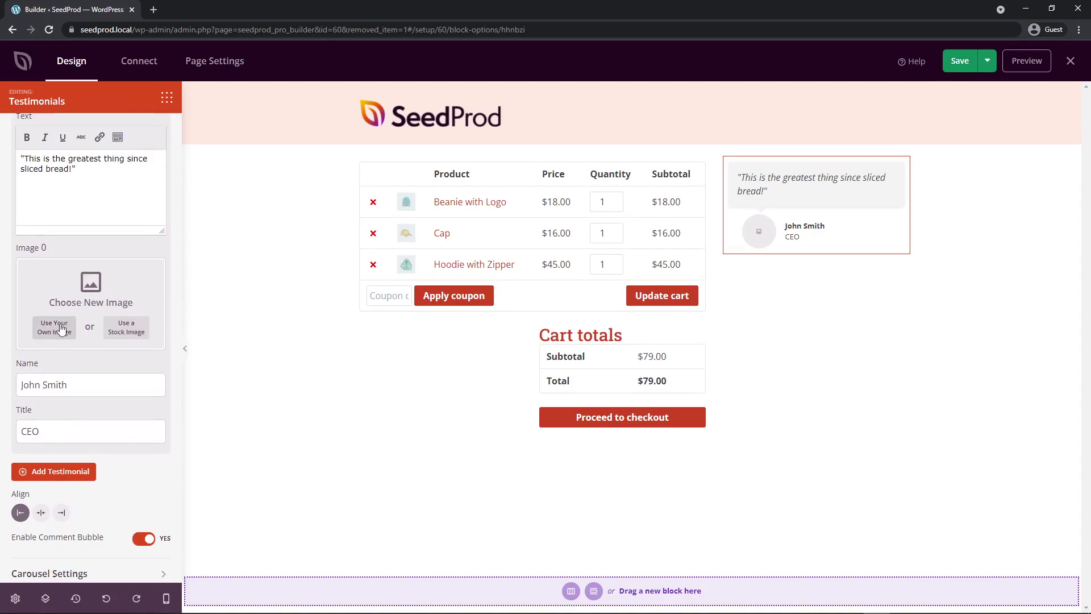
click(137, 331)
click(468, 324)
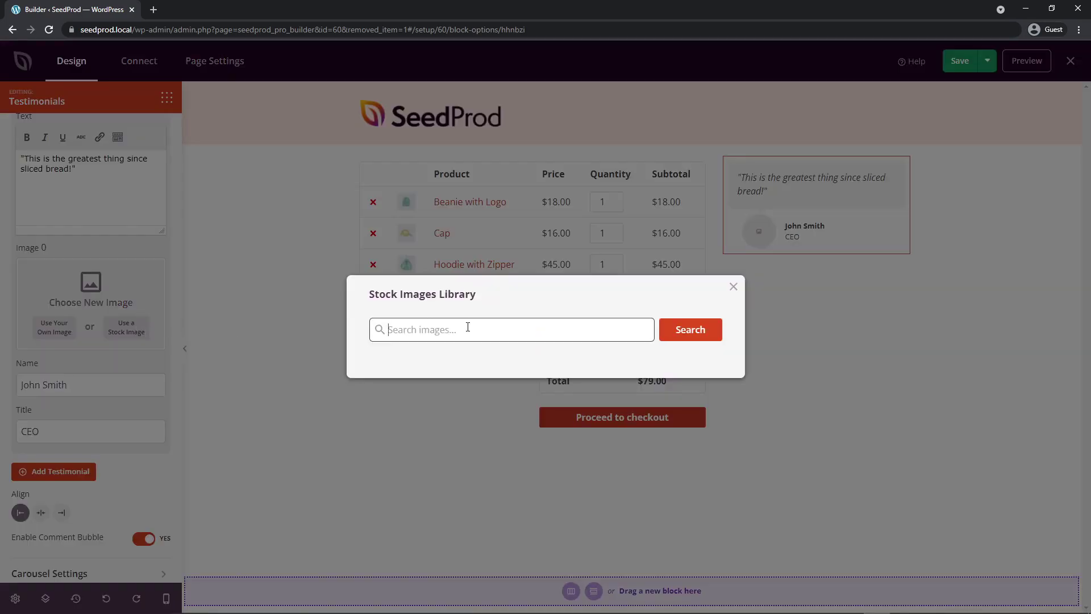
scroll(506, 219, down, 5)
scroll(562, 308, down, 3)
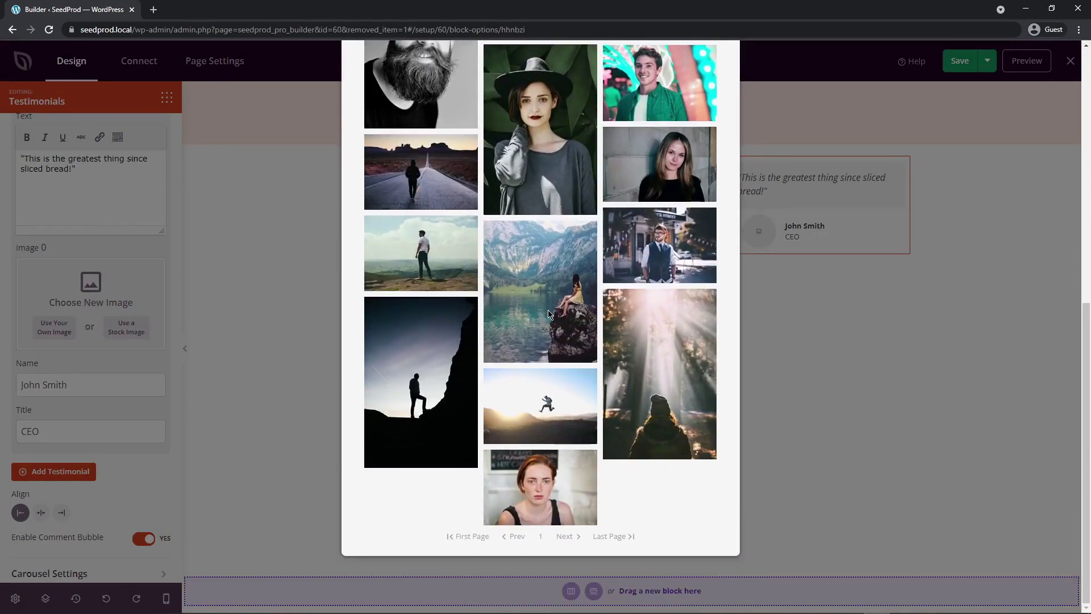
scroll(551, 309, up, 10)
click(541, 199)
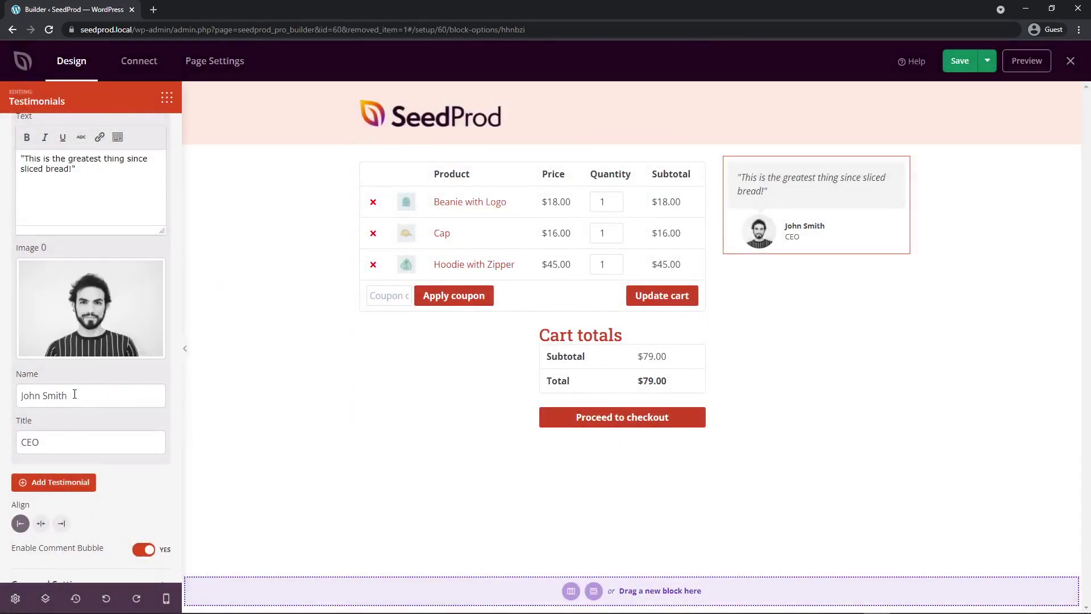
Set the testimonial's alignment to center after comparing right and left.
drag(74, 396, 12, 396)
drag(70, 447, 21, 442)
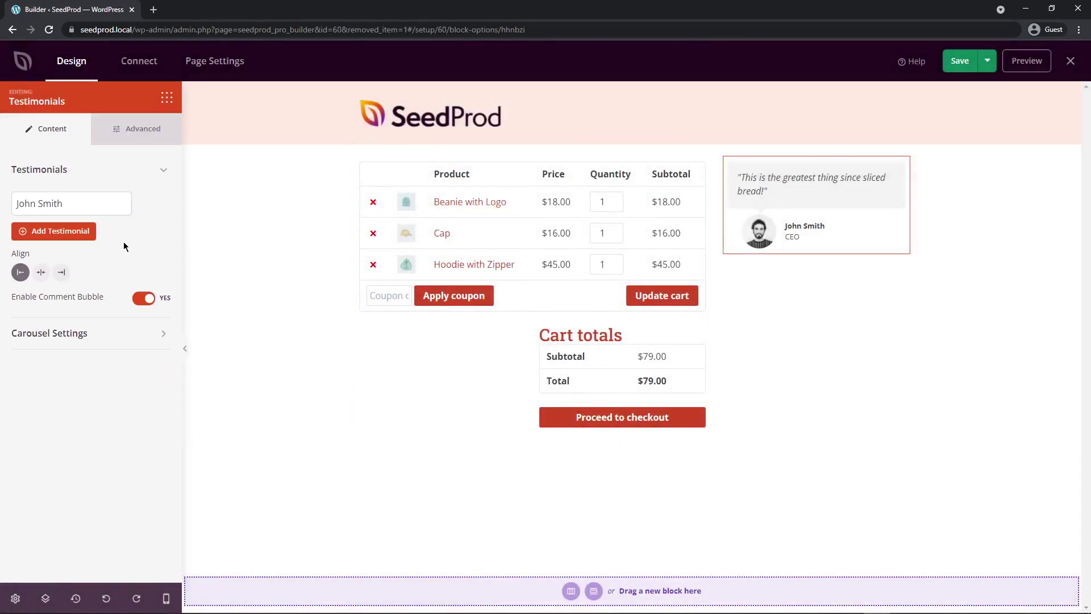
click(41, 273)
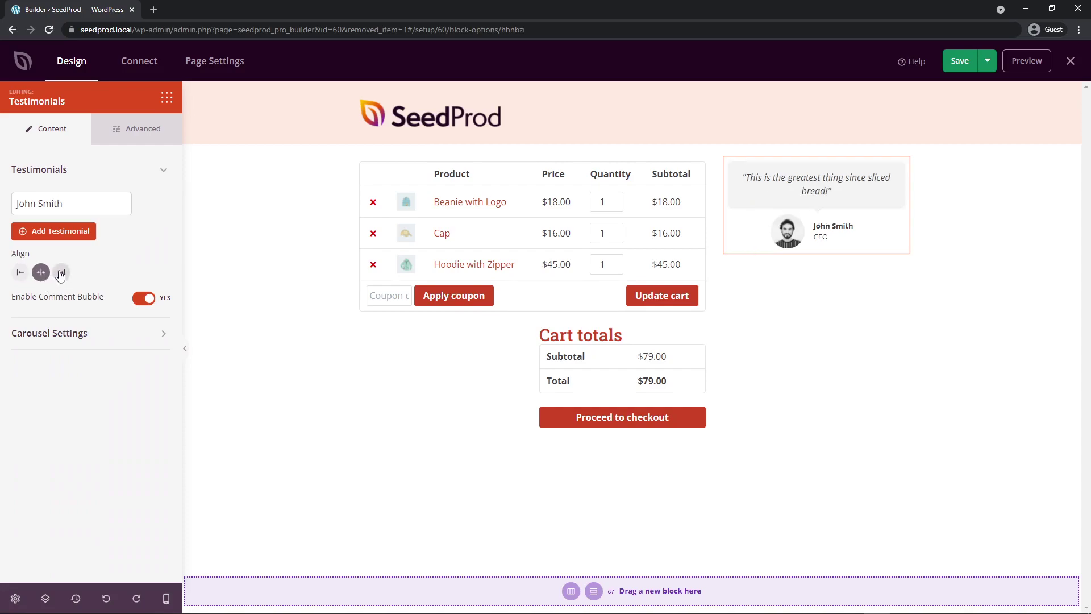
click(62, 272)
click(21, 272)
click(43, 274)
click(132, 135)
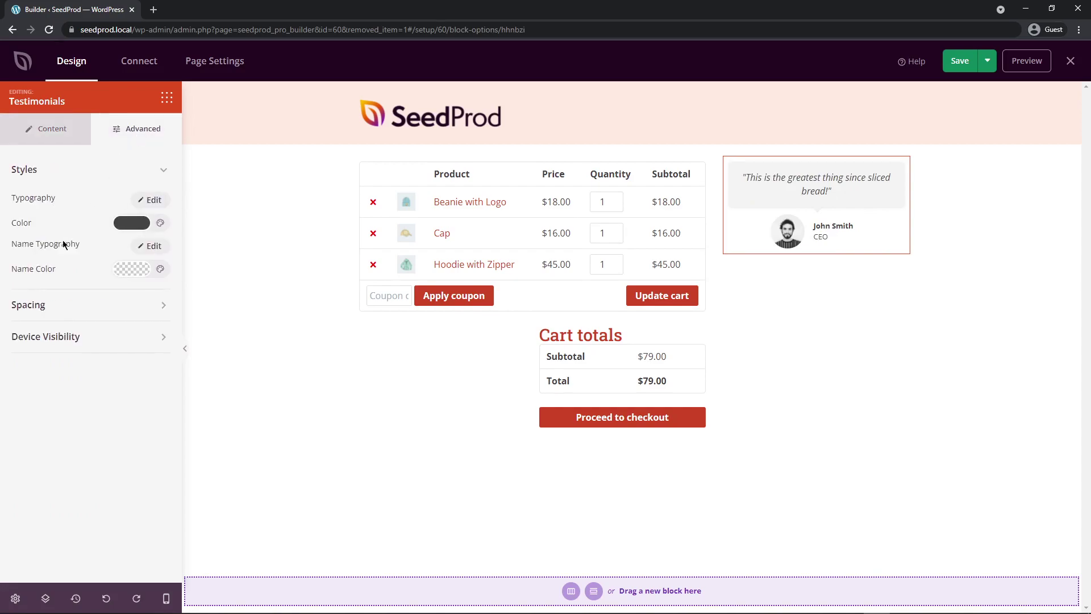
click(52, 128)
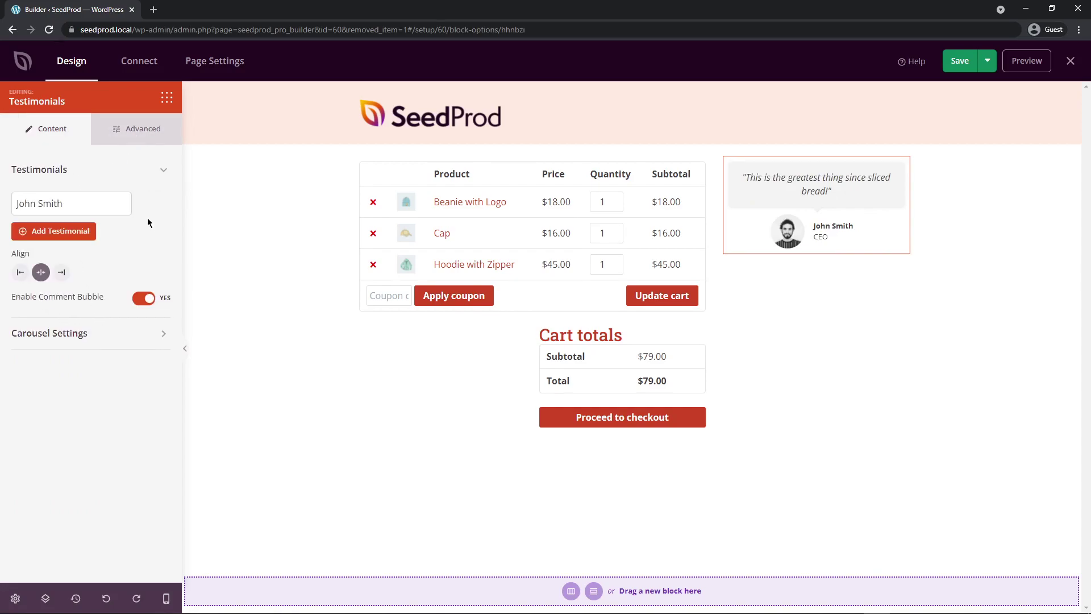
Add a second testimonial quoting "I love these products!" and enter a new reviewer name.
click(65, 238)
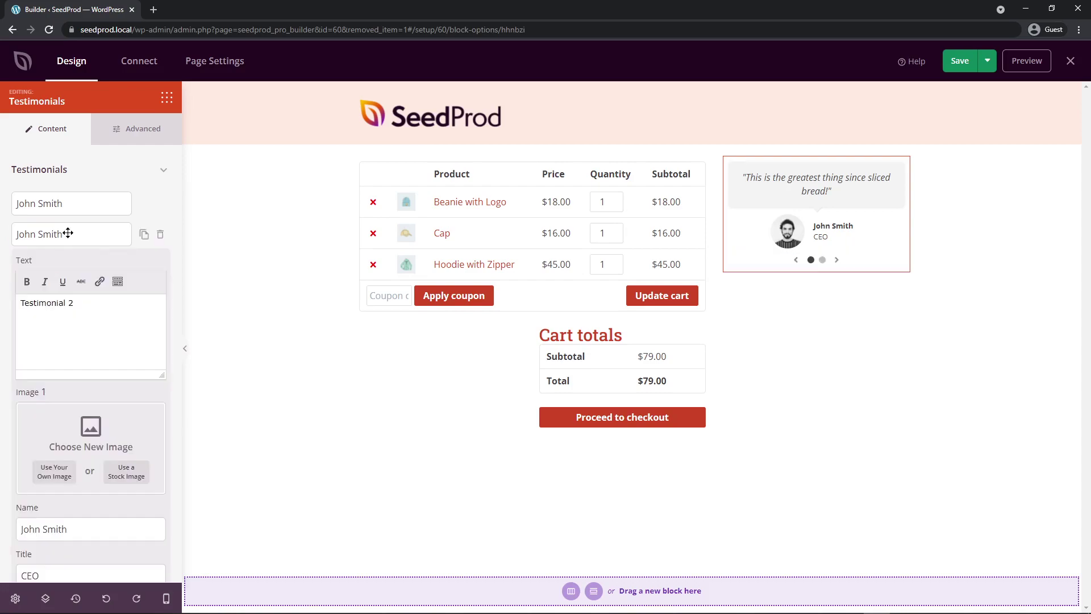
triple_click(74, 305)
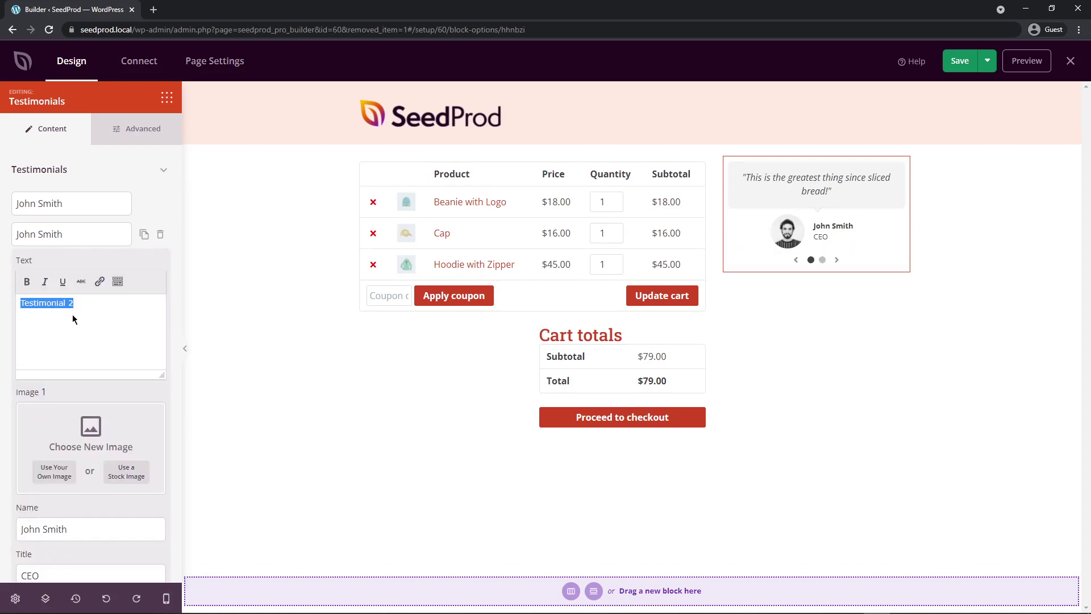
text("I love these products!")
scroll(91, 341, down, 1)
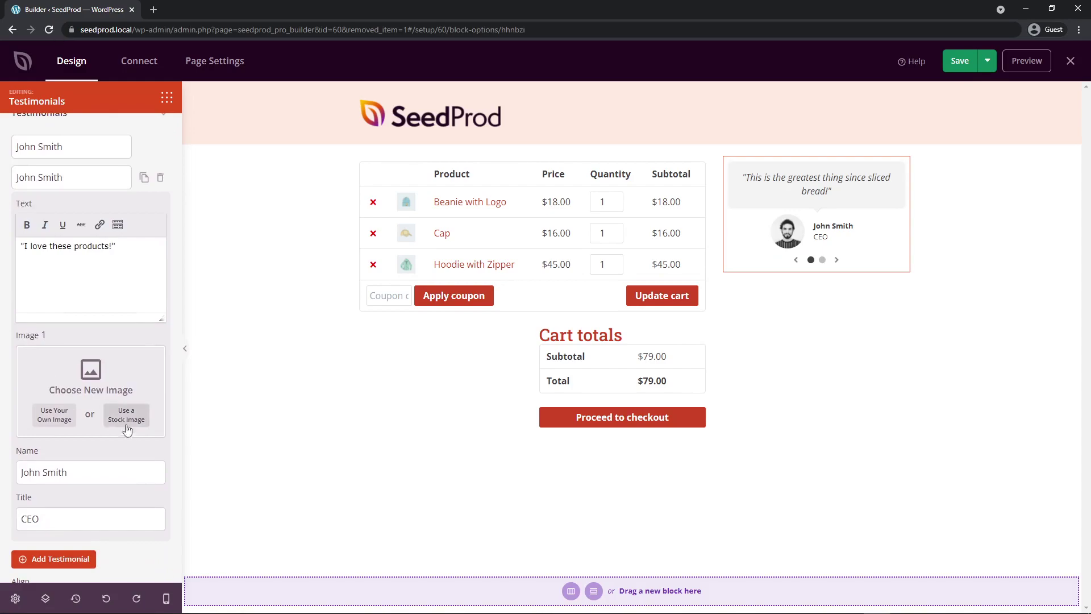
triple_click(68, 364)
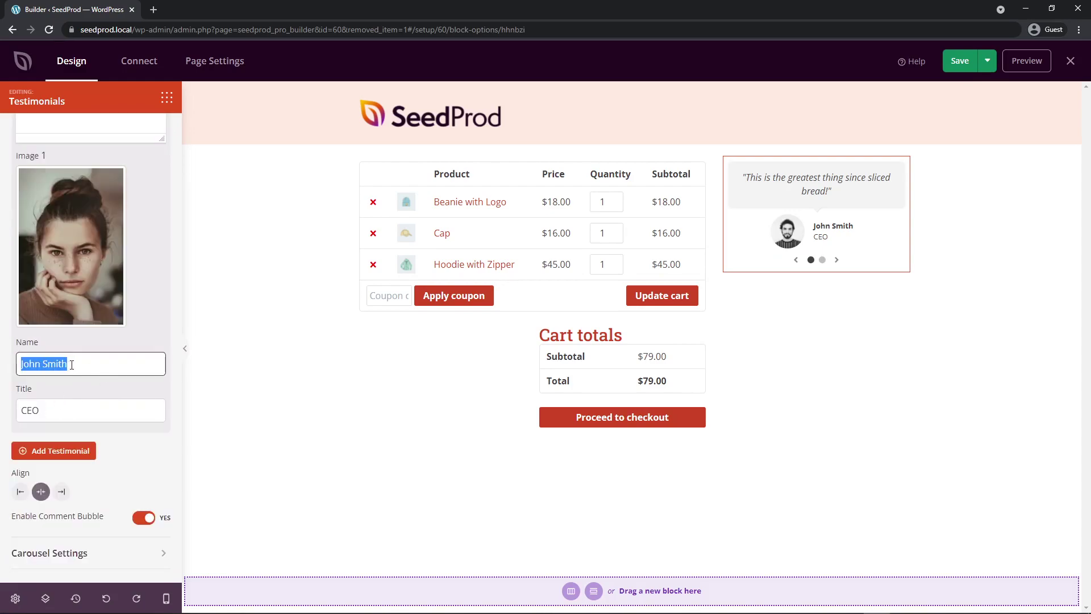
text(Mary Jackson)
scroll(74, 284, up, 5)
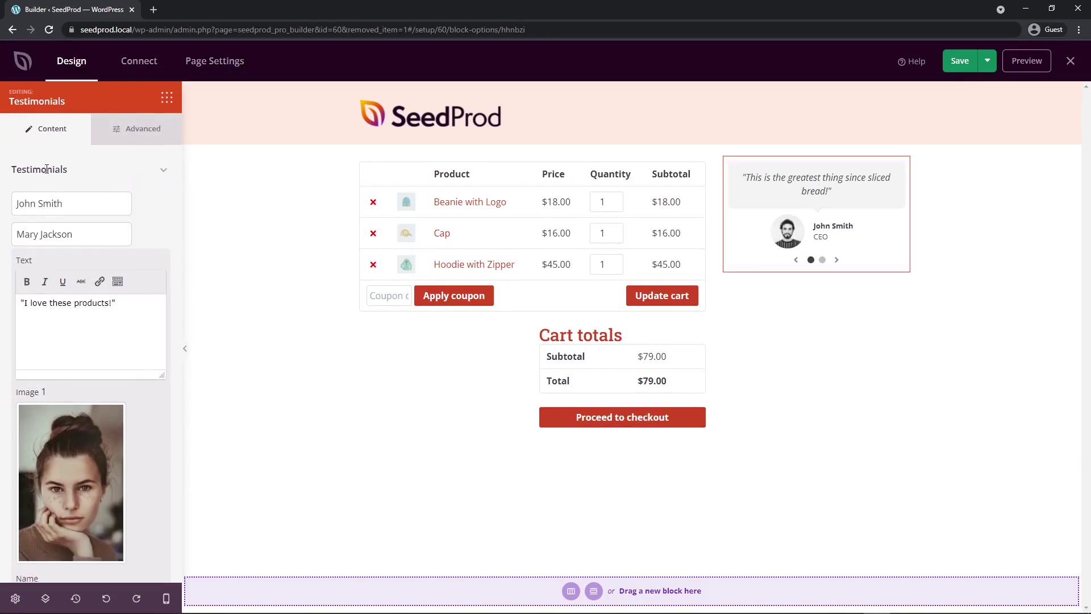
Collapse the testimonial list and flip through both carousel slides to check them.
click(170, 171)
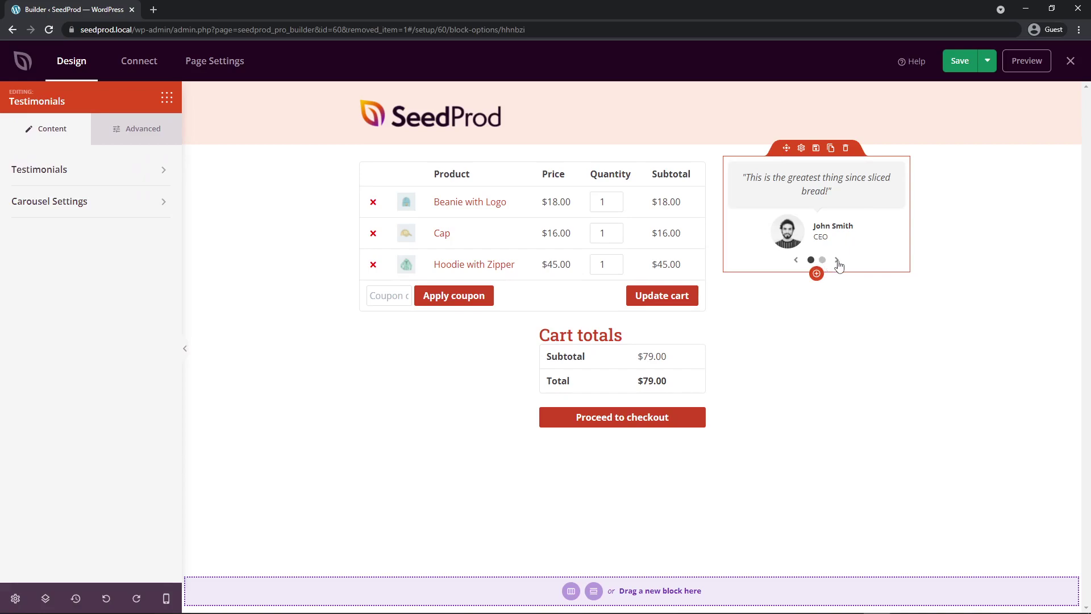
click(837, 260)
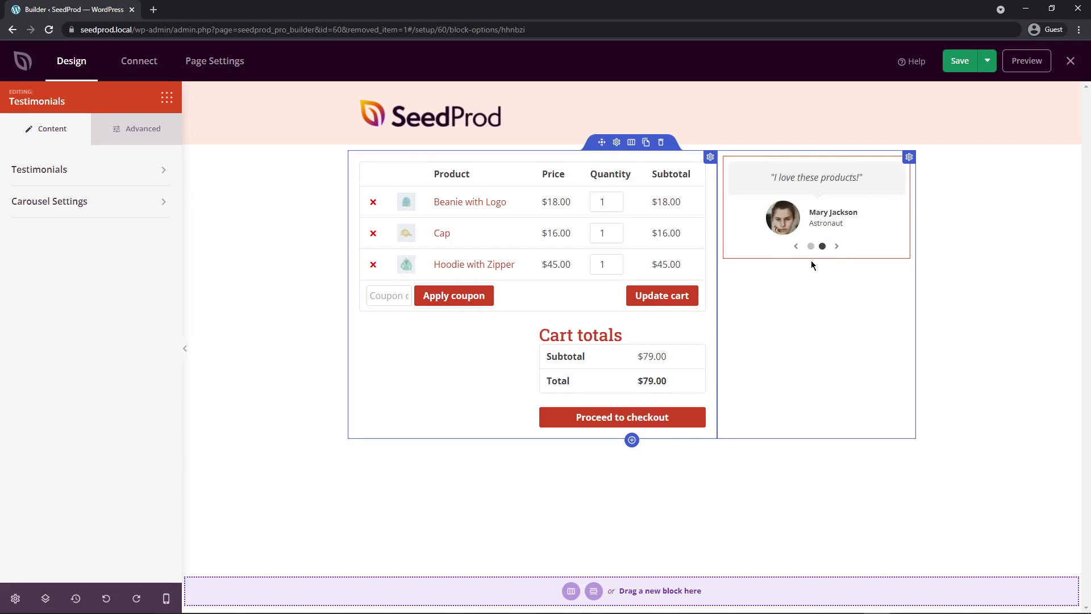
click(795, 246)
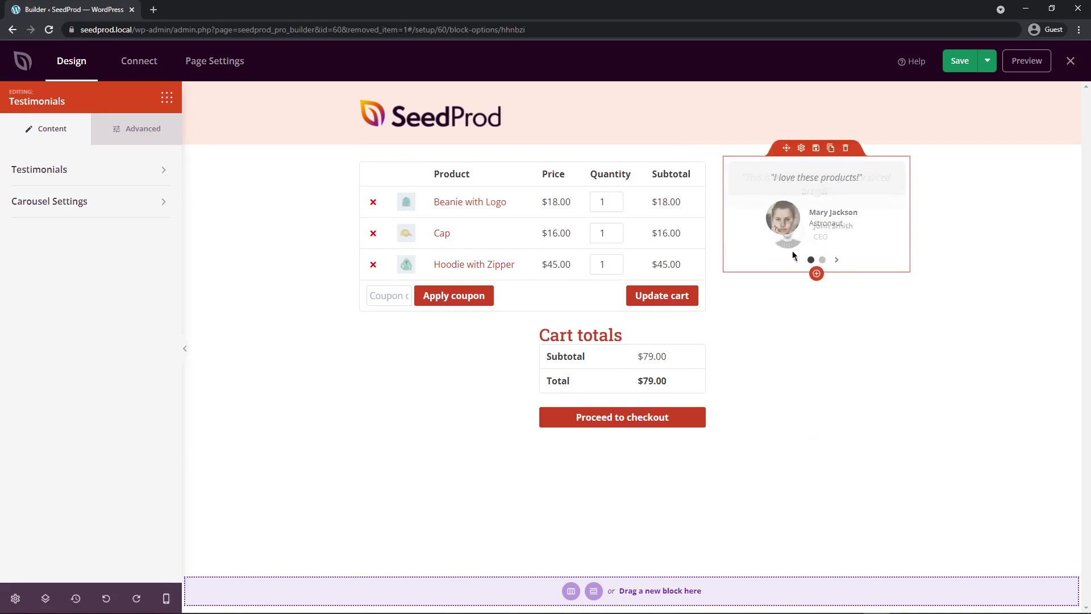
click(836, 259)
Search blocks for 'sta' and drop a Star Rating block below the Testimonials block.
key(Escape)
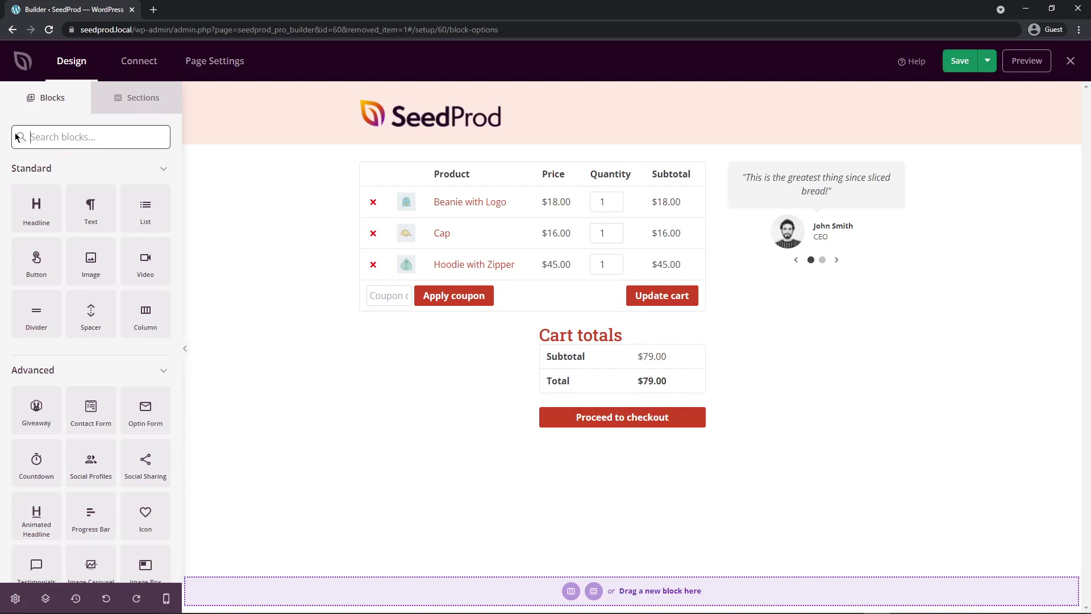
text(star)
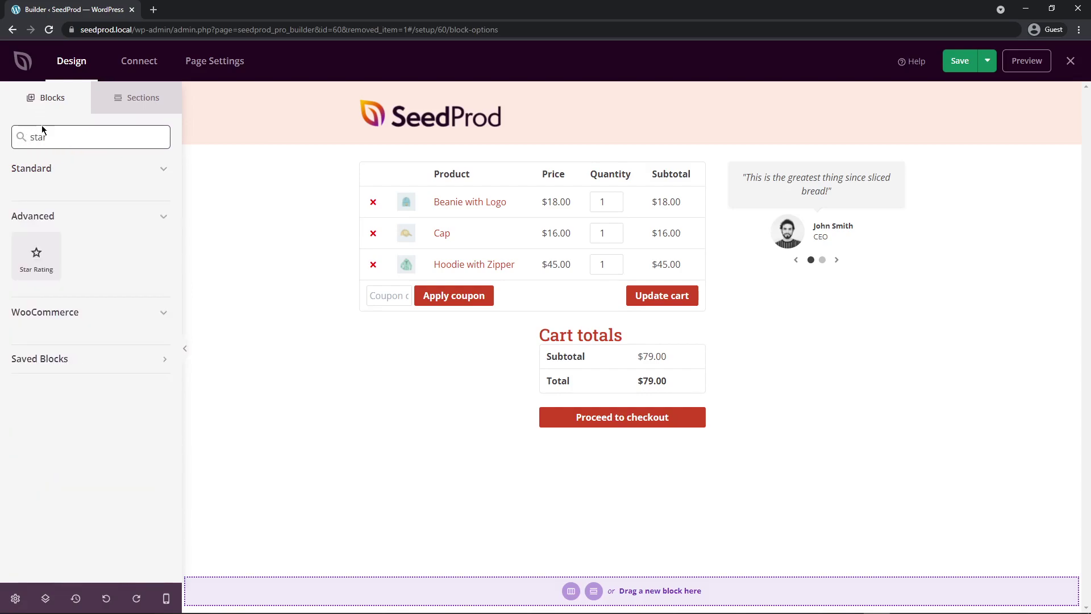
drag(57, 259, 816, 290)
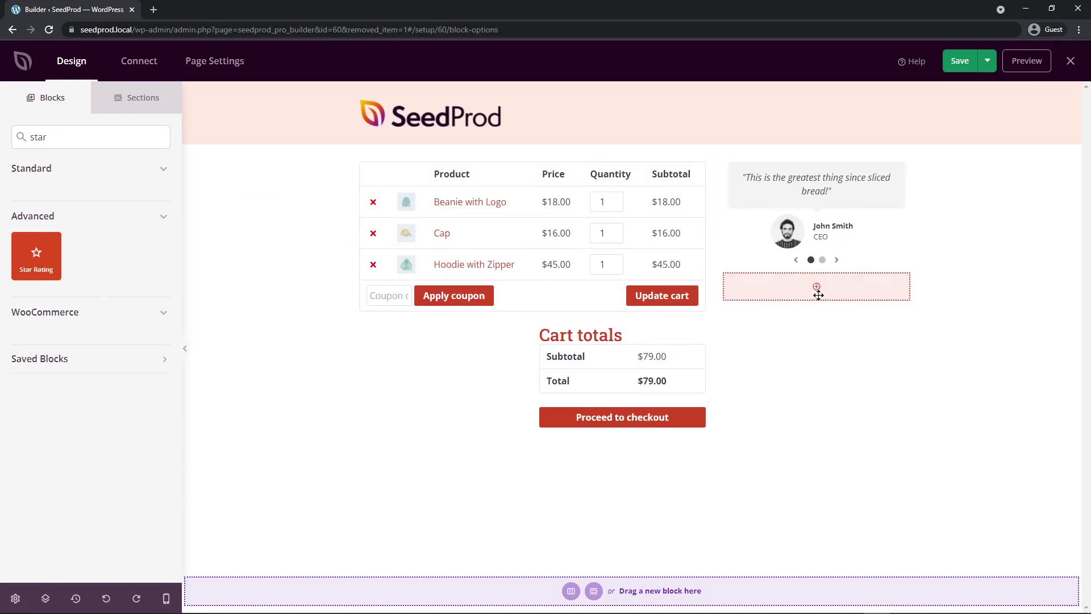
click(879, 353)
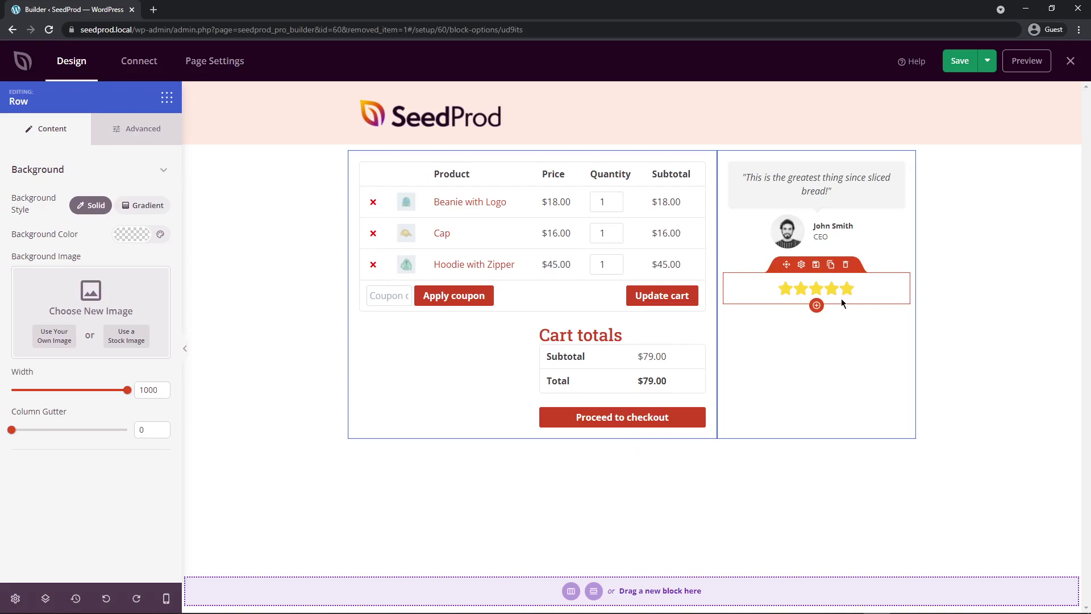
click(238, 242)
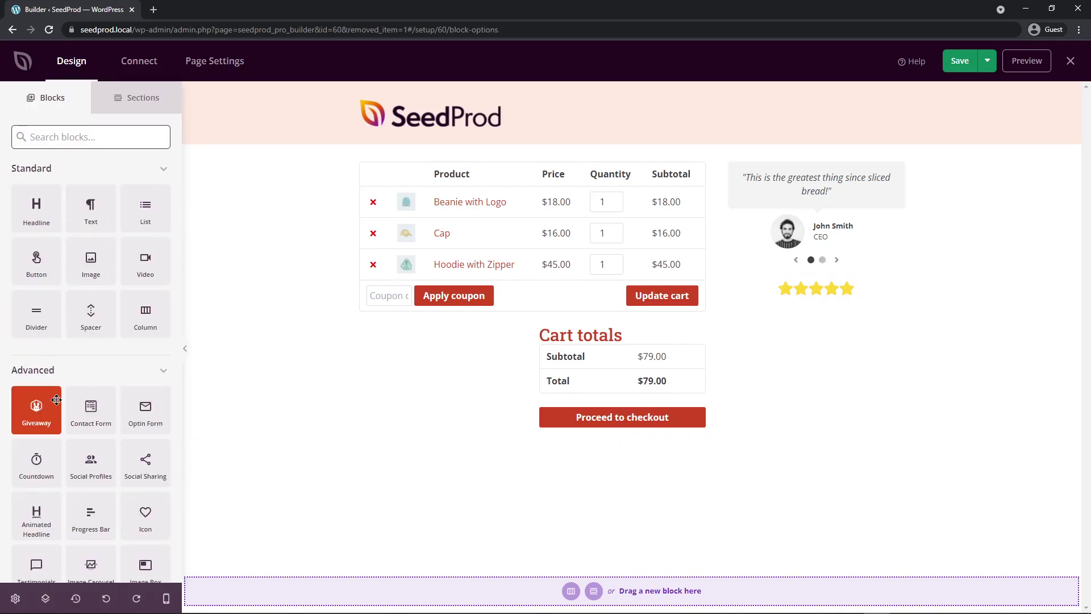
Place a Countdown above the testimonial as an evergreen visitor timer set to 5 minutes.
drag(48, 472, 810, 184)
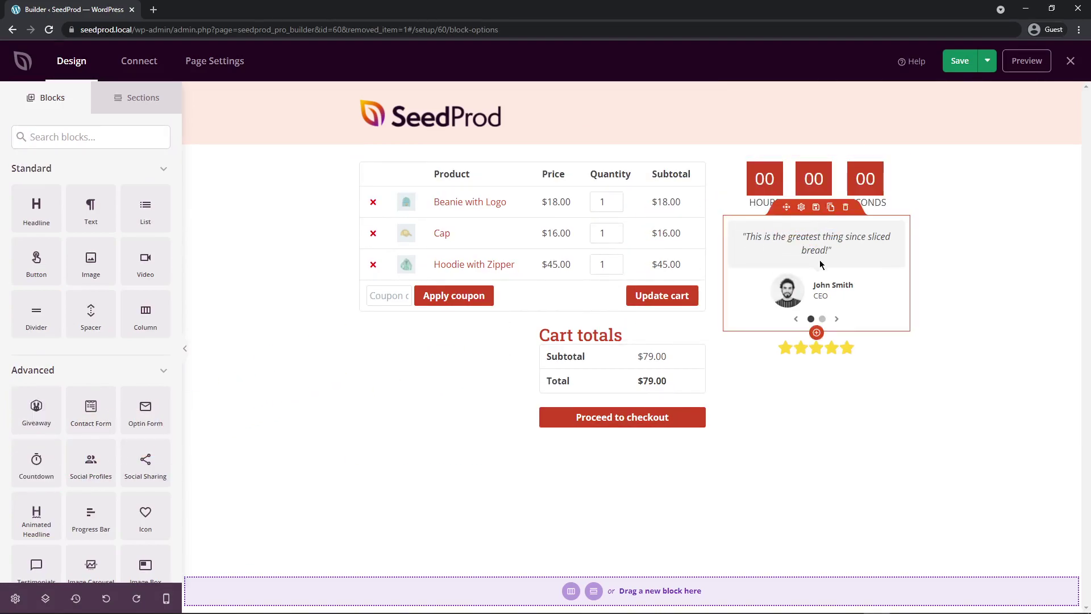
click(802, 148)
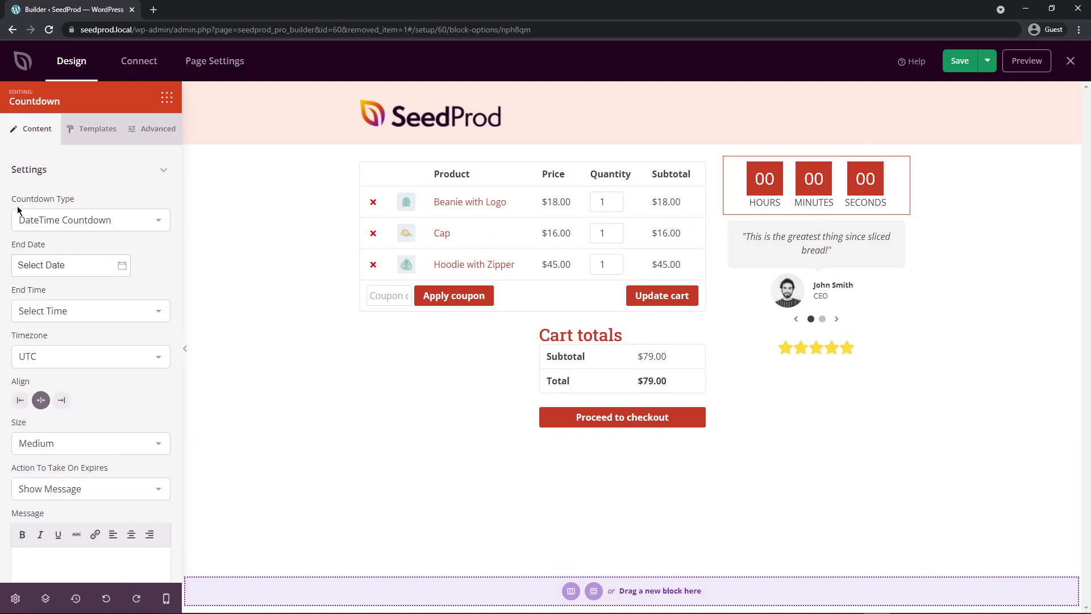
click(122, 223)
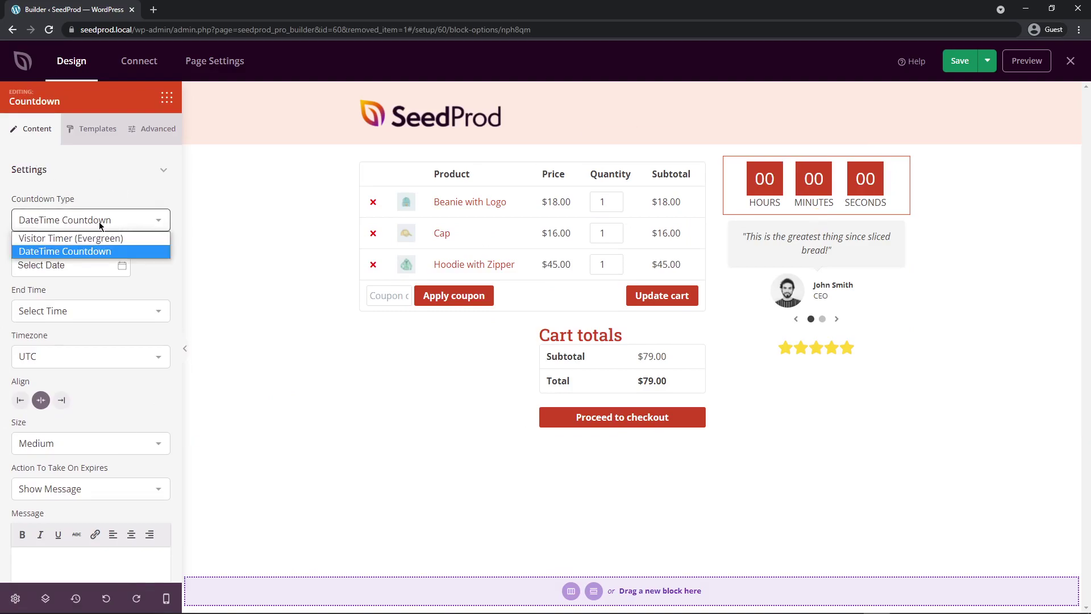
click(97, 241)
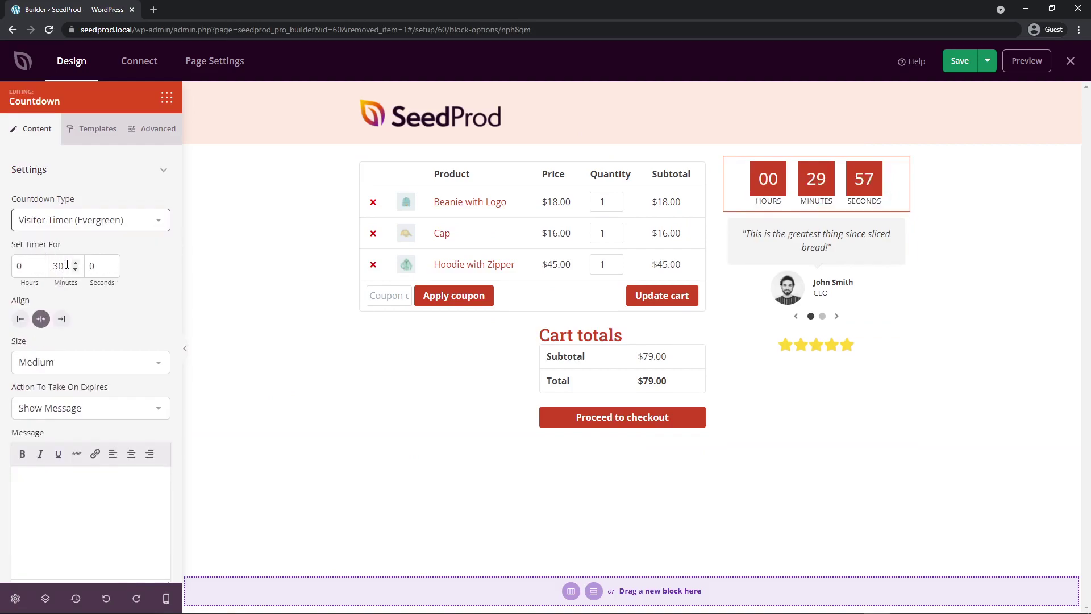
double_click(67, 265)
text(5)
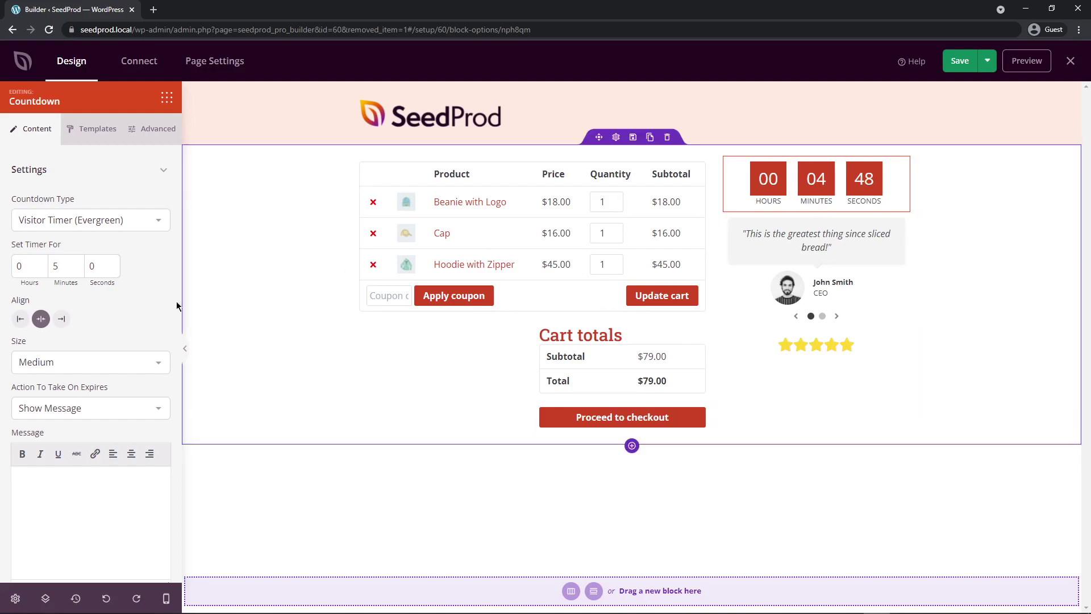
Set the countdown Size to Medium and its expiry action to Show Message.
click(75, 375)
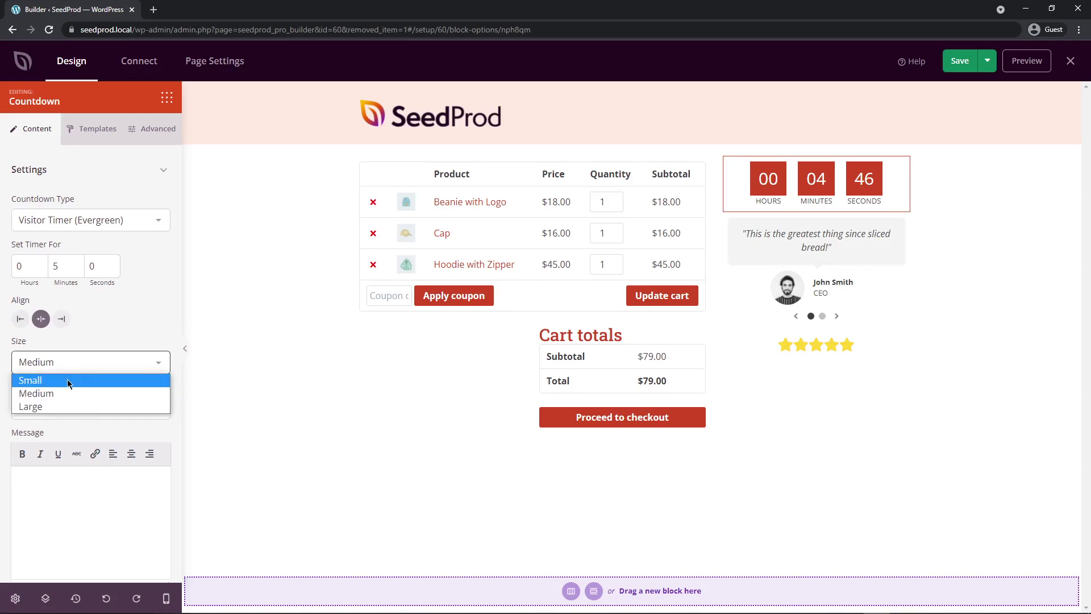
click(68, 379)
click(81, 367)
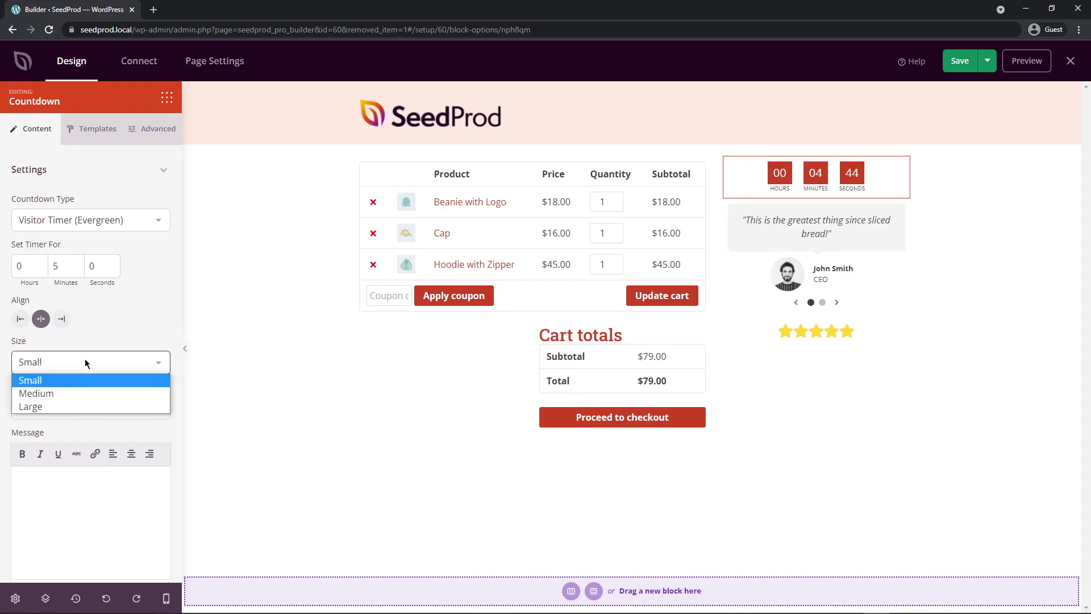
click(63, 392)
scroll(68, 375, down, 1)
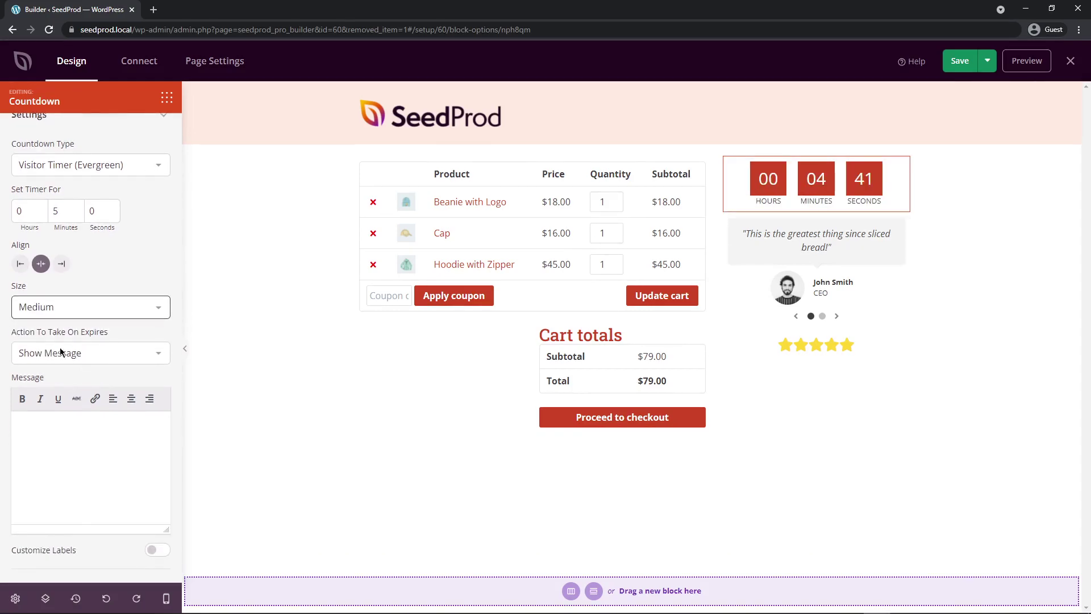
click(108, 357)
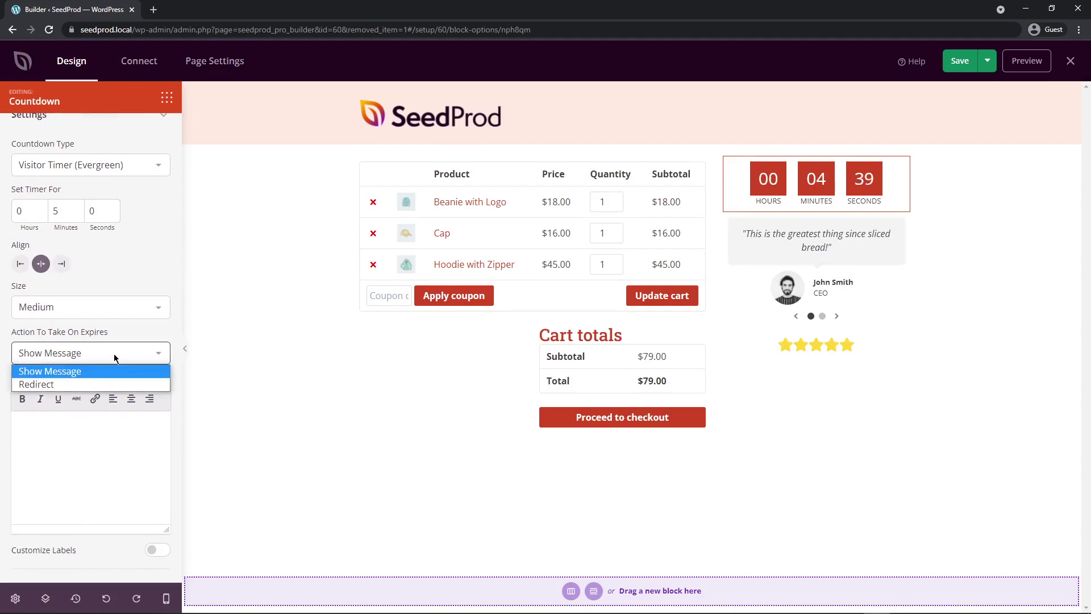
click(82, 374)
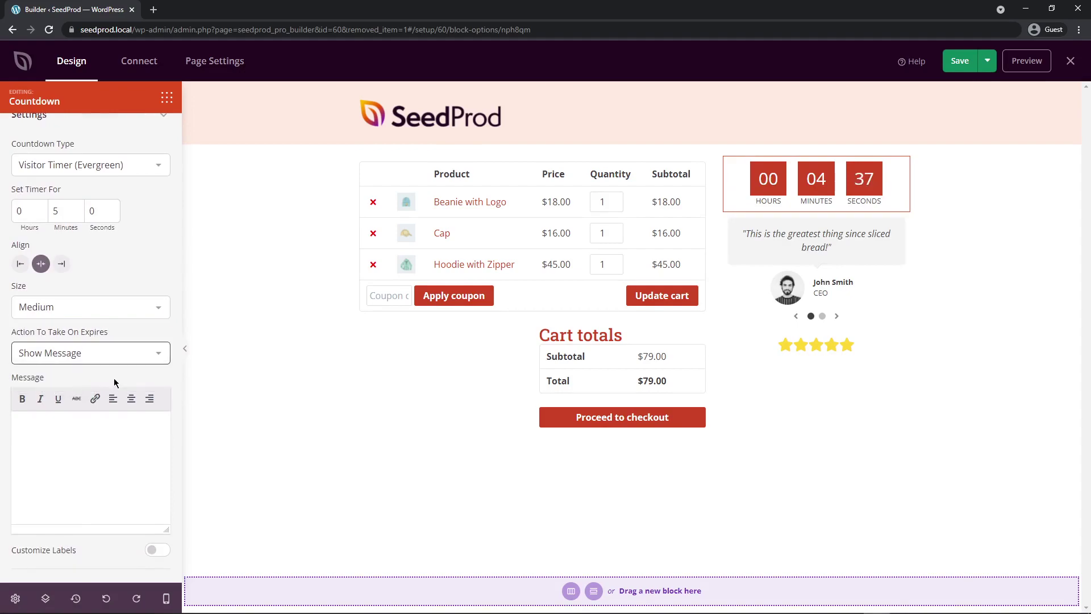
scroll(97, 255, up, 2)
Compare the countdown templates and settle on the fifth, outlined-circle style.
click(90, 130)
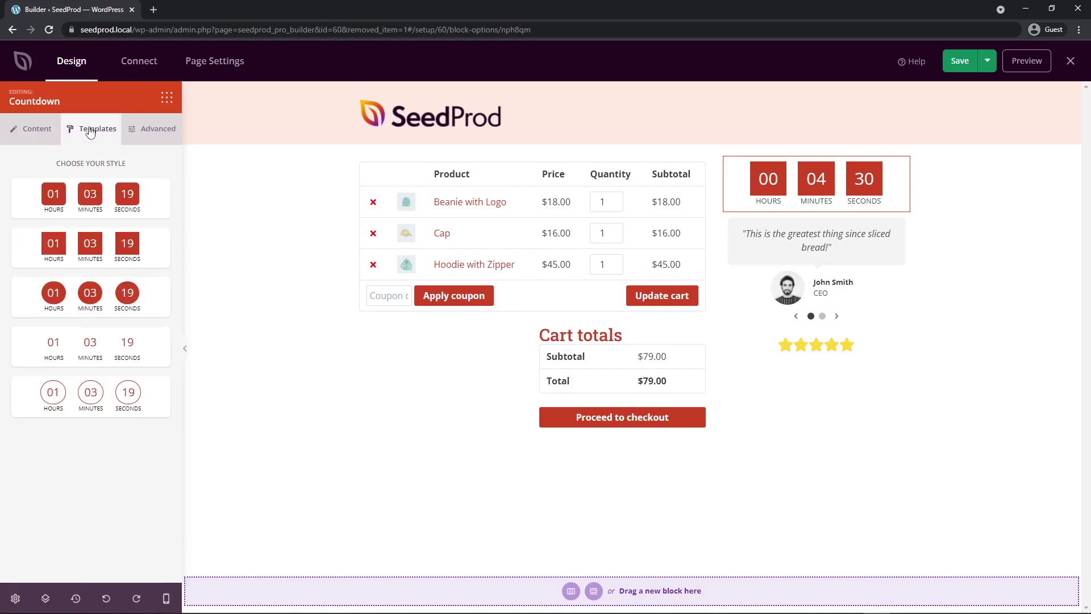
click(95, 387)
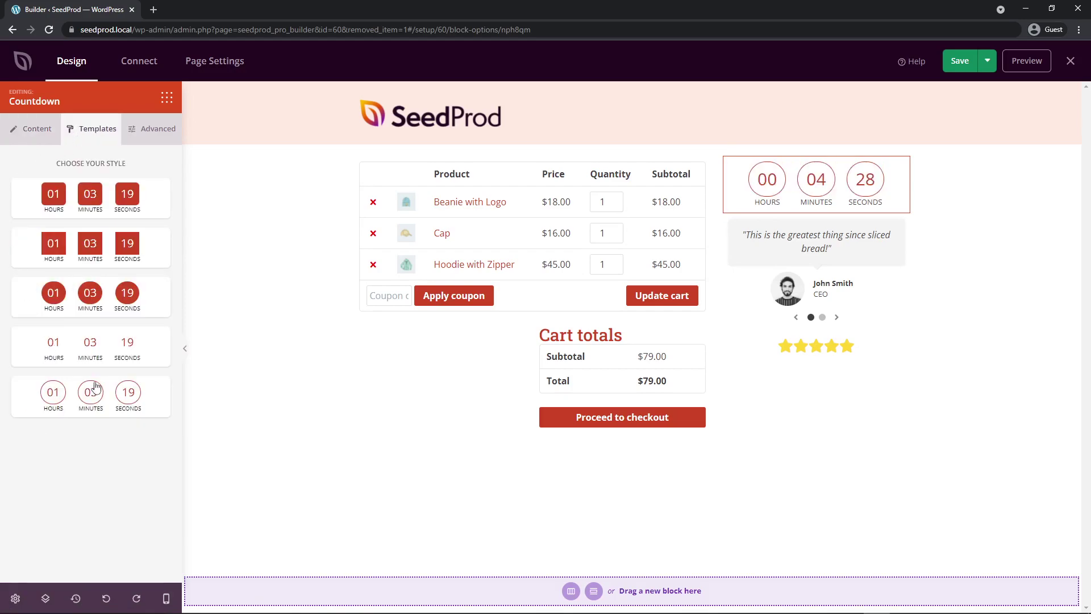
click(100, 350)
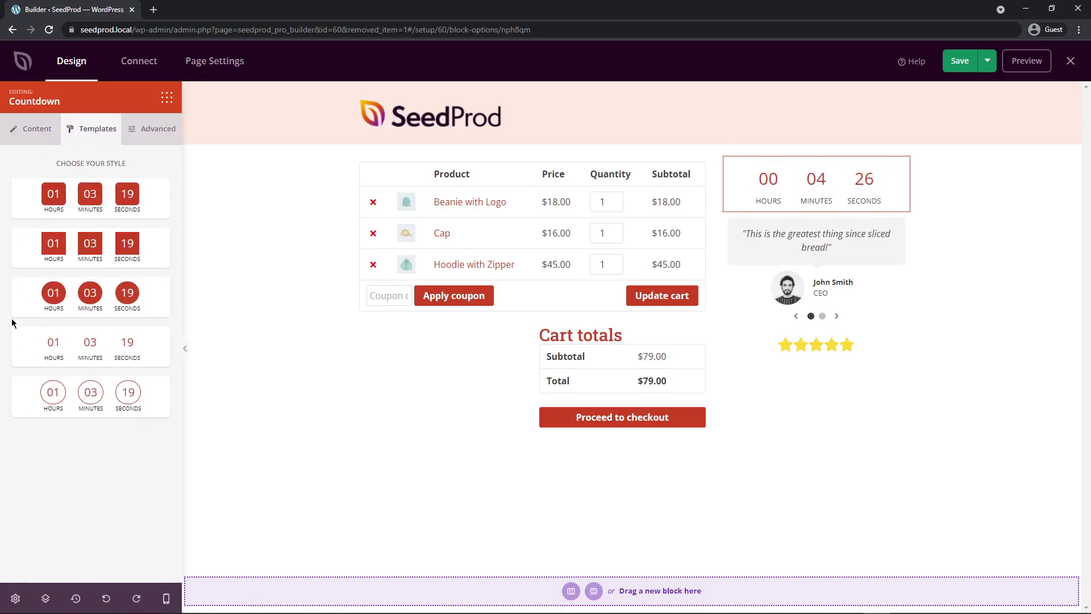
click(99, 304)
click(91, 253)
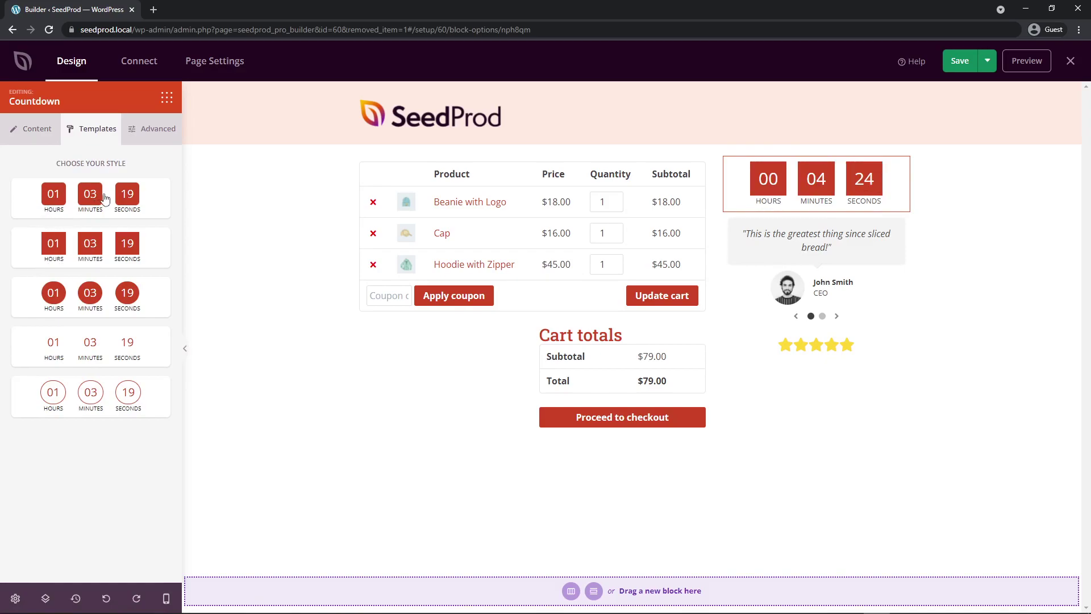
click(100, 399)
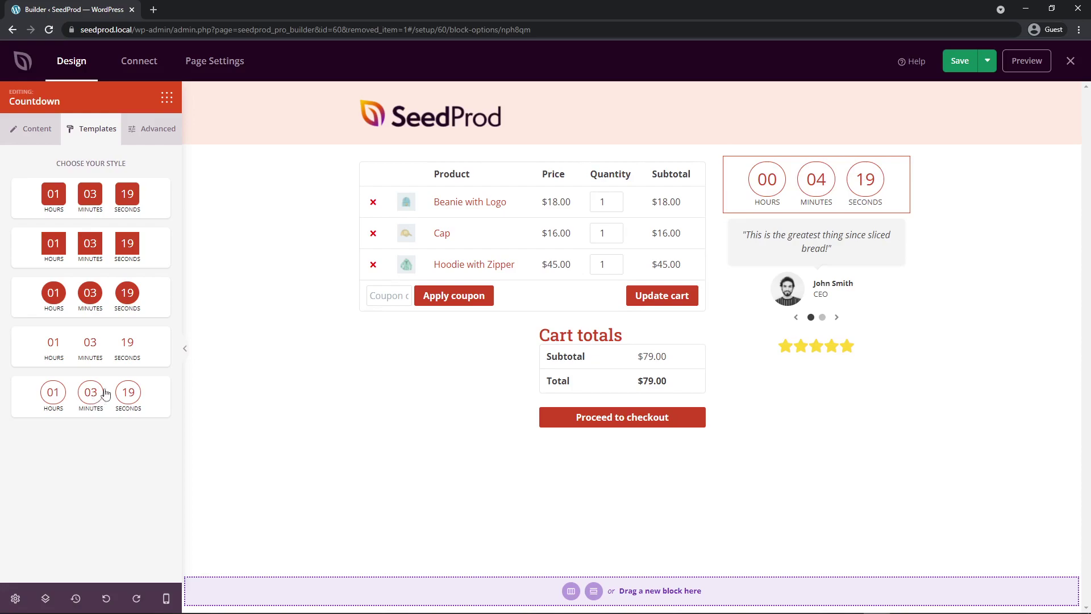
Add a Headline above the countdown reading 'Your cart will expire in...' at font size 18.
click(166, 97)
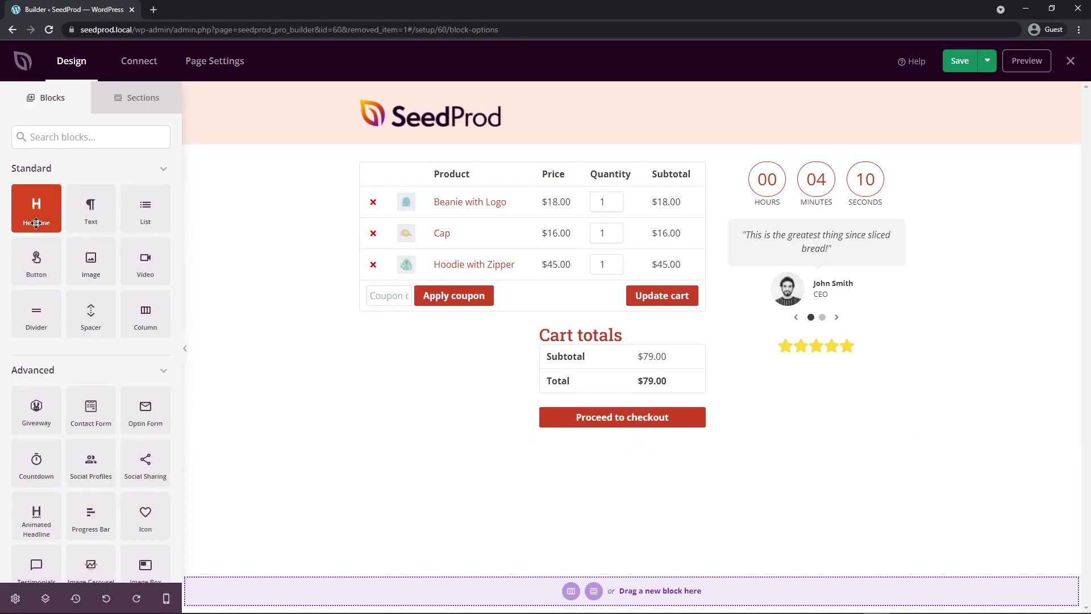
drag(36, 208, 815, 177)
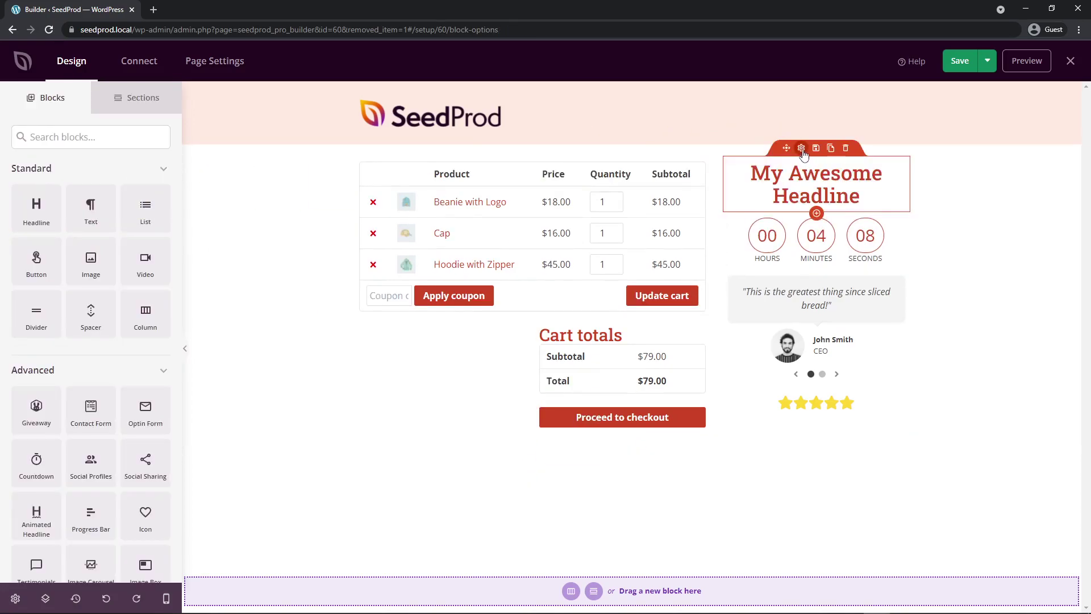
click(801, 150)
drag(107, 242, 4, 243)
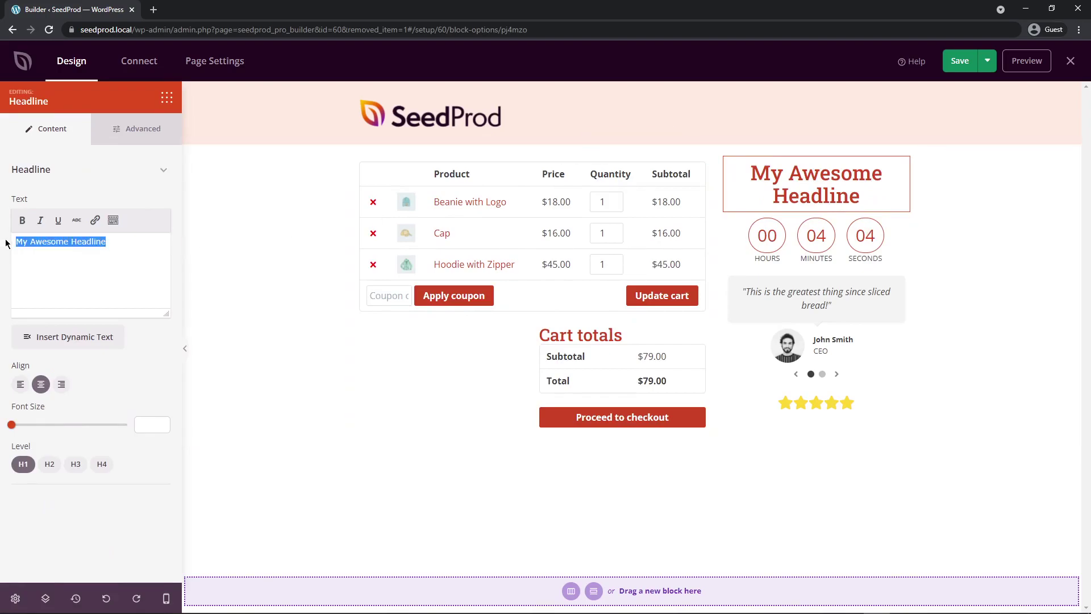
text(Your cart will expire in...)
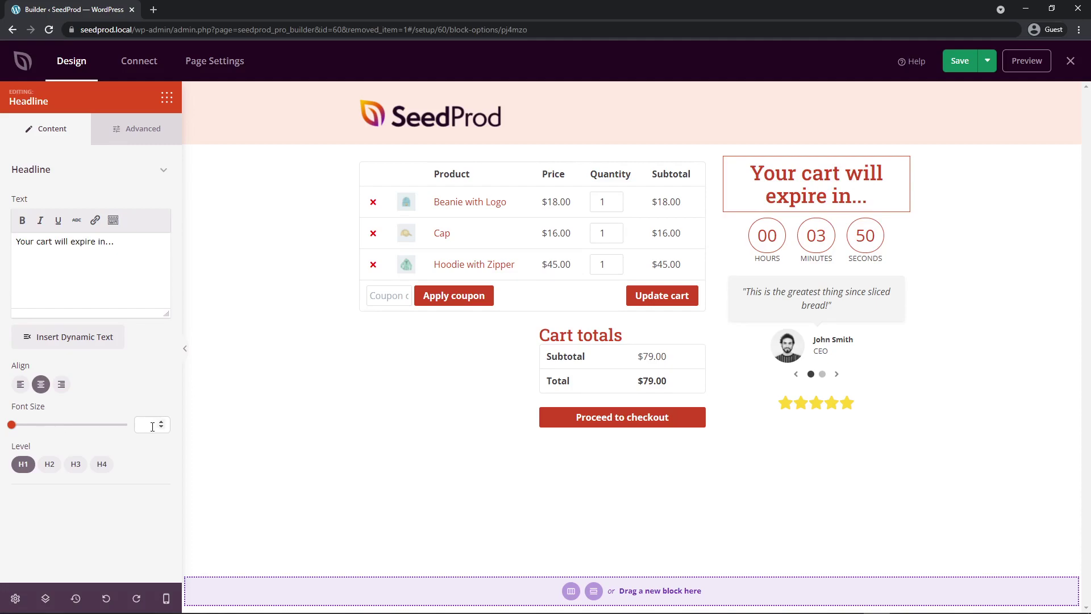
mouse_move(11, 424)
mouse_down()
mouse_move(46, 425)
mouse_move(27, 427)
mouse_up()
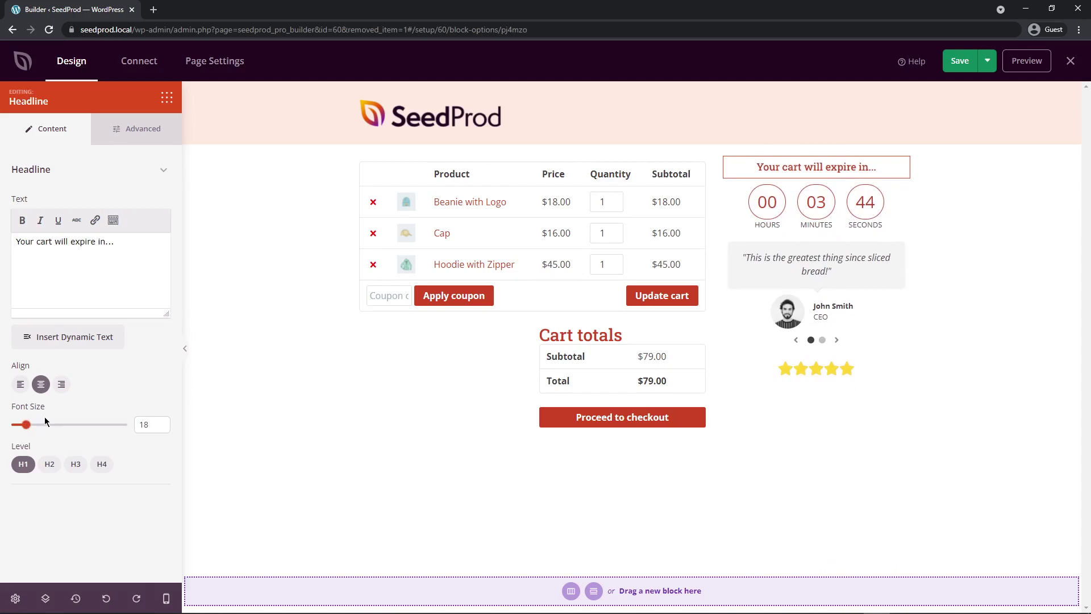
Set the headline's Advanced text colour to black.
click(133, 129)
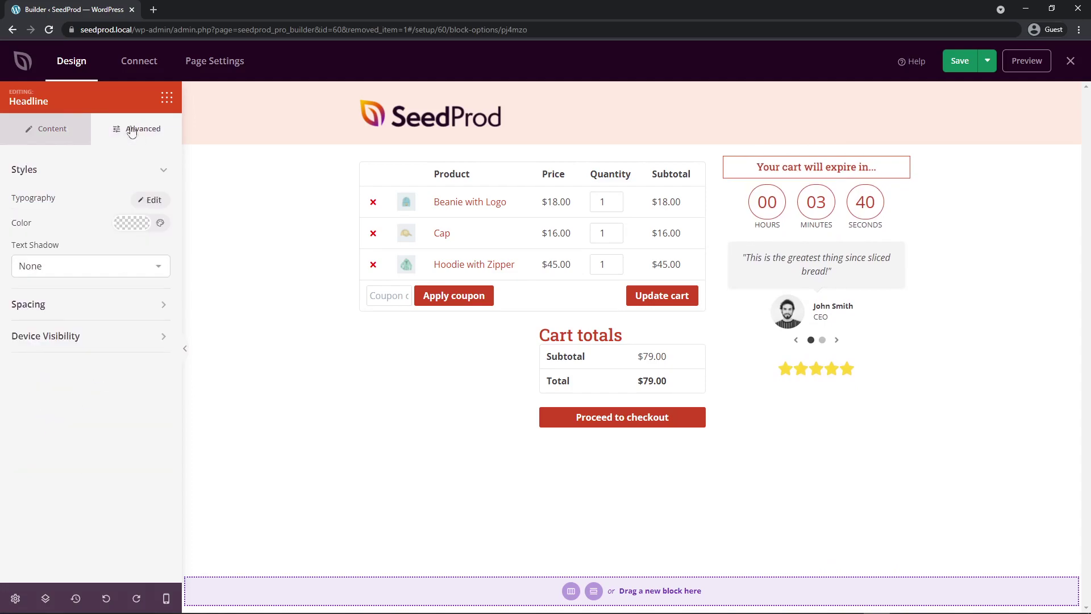
click(136, 223)
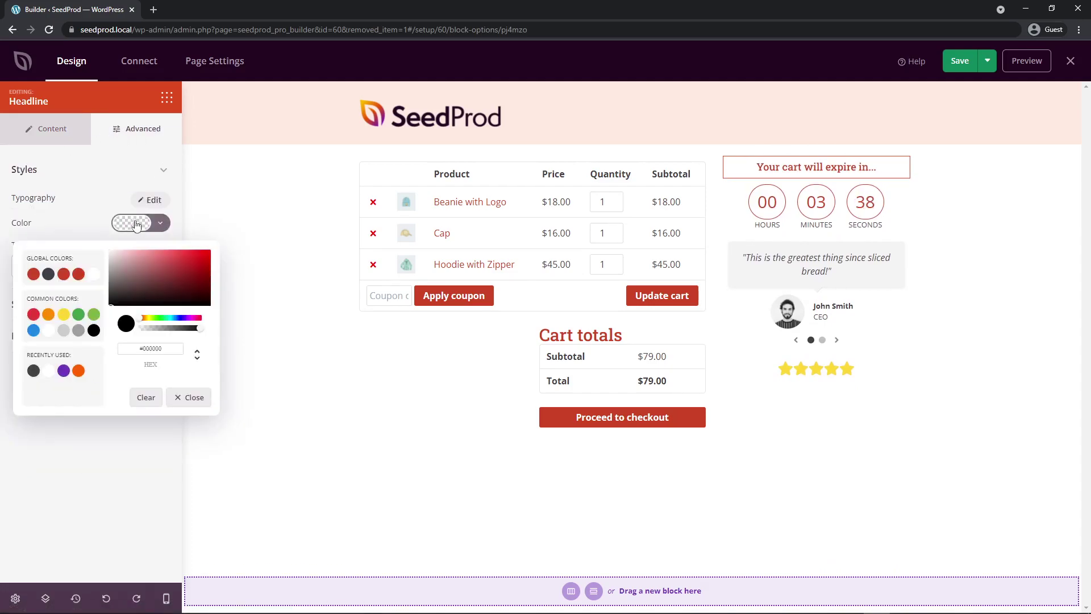
click(138, 277)
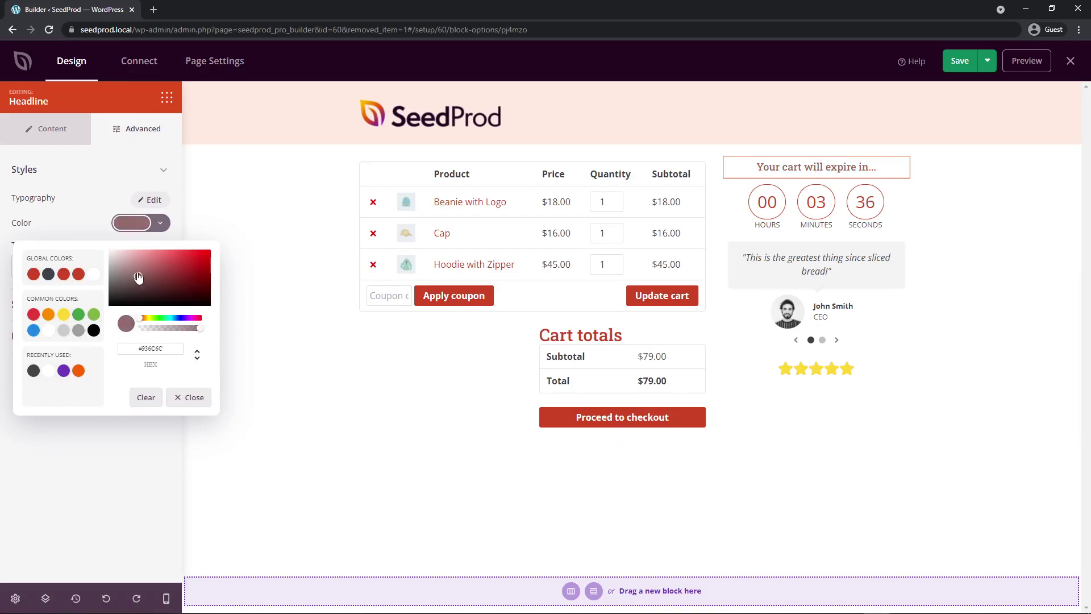
drag(138, 276, 108, 305)
click(597, 452)
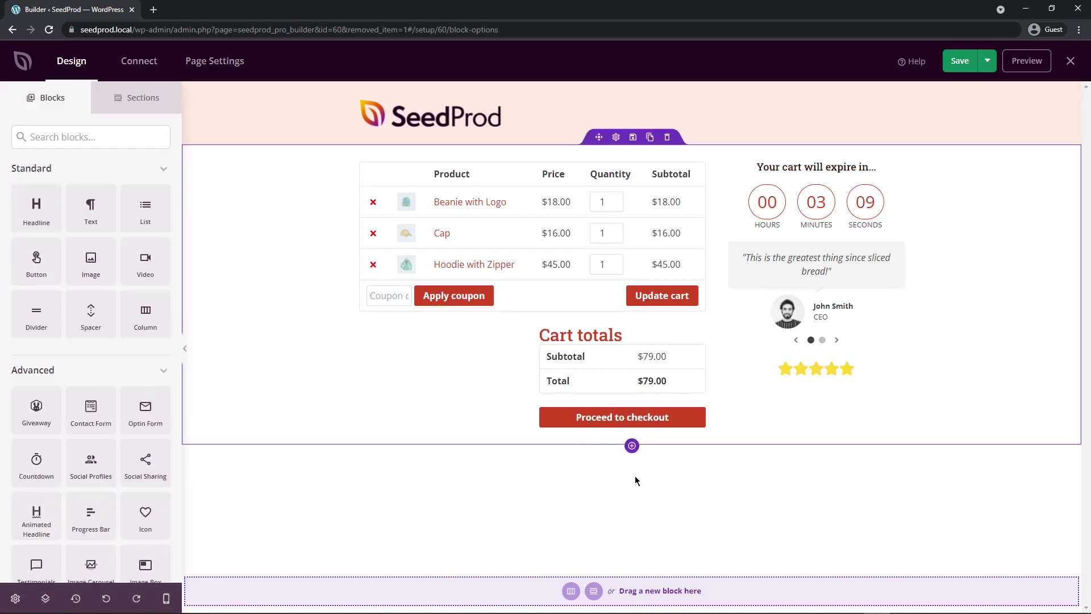
click(631, 446)
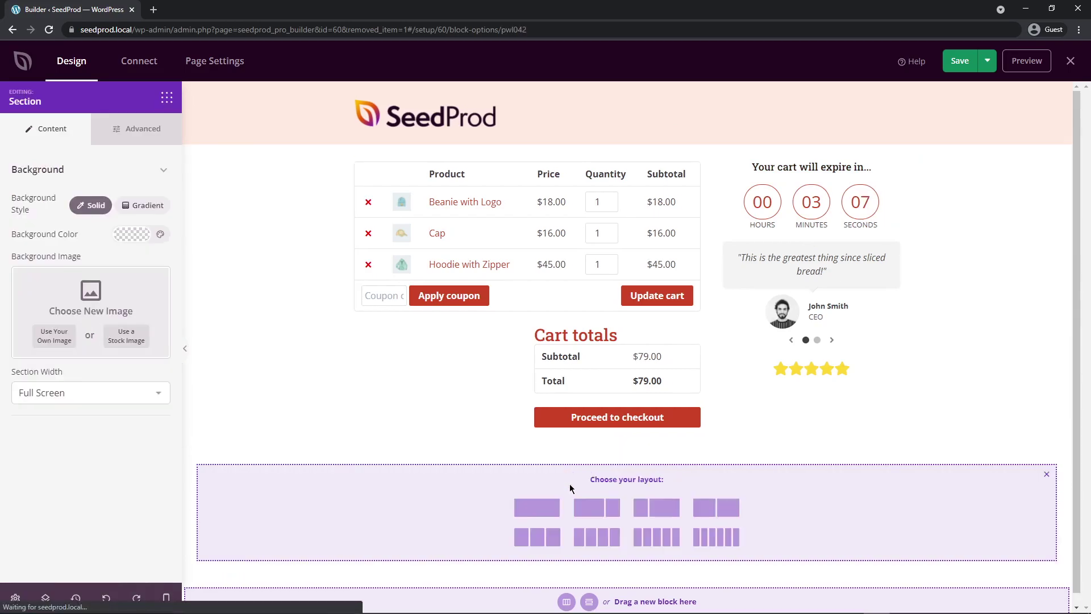
Make the new section one column and add a Divider and a Headline block to it.
click(536, 507)
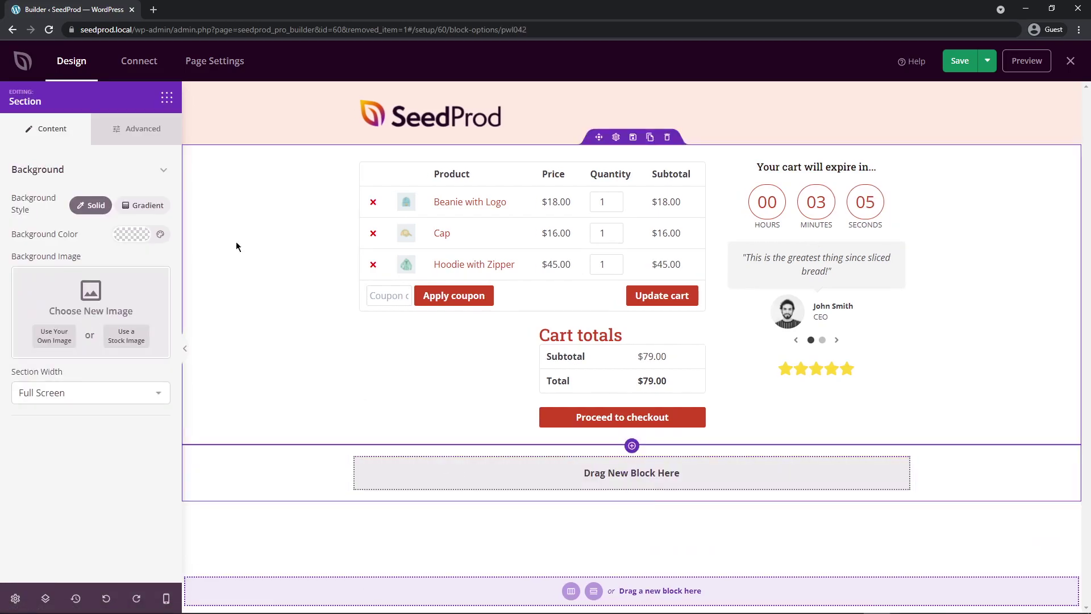
click(166, 98)
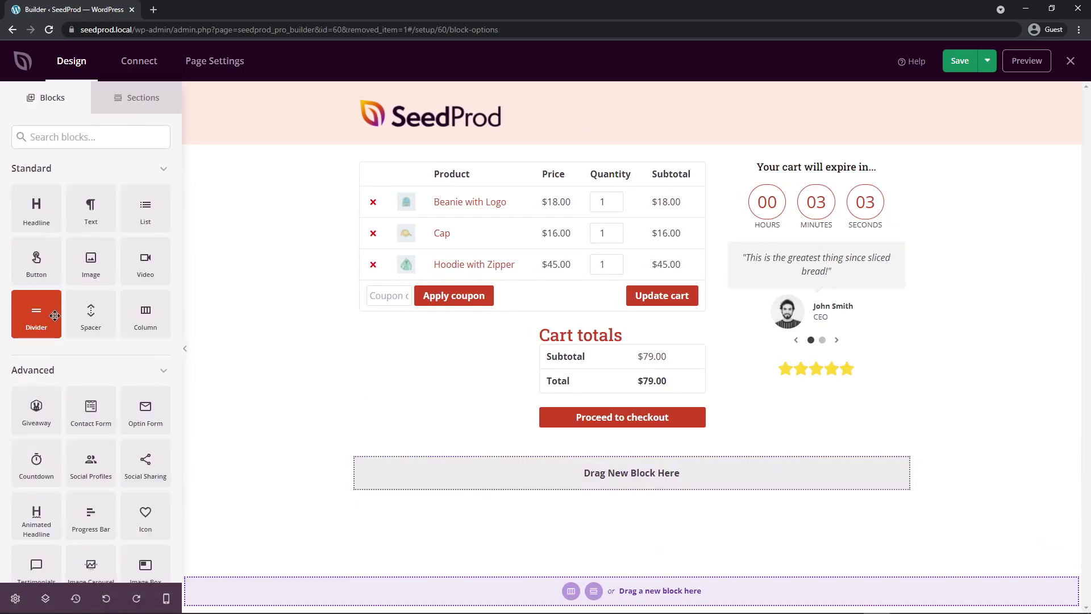
drag(55, 316, 632, 472)
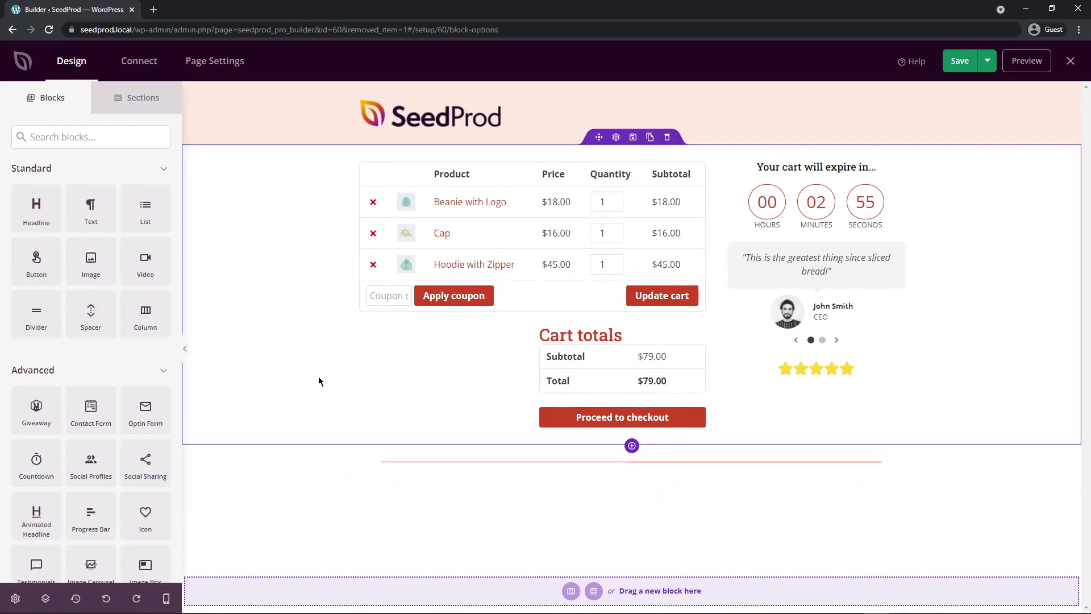
drag(36, 208, 637, 480)
Change the headline text to 'Have you forgotten something?'.
click(618, 448)
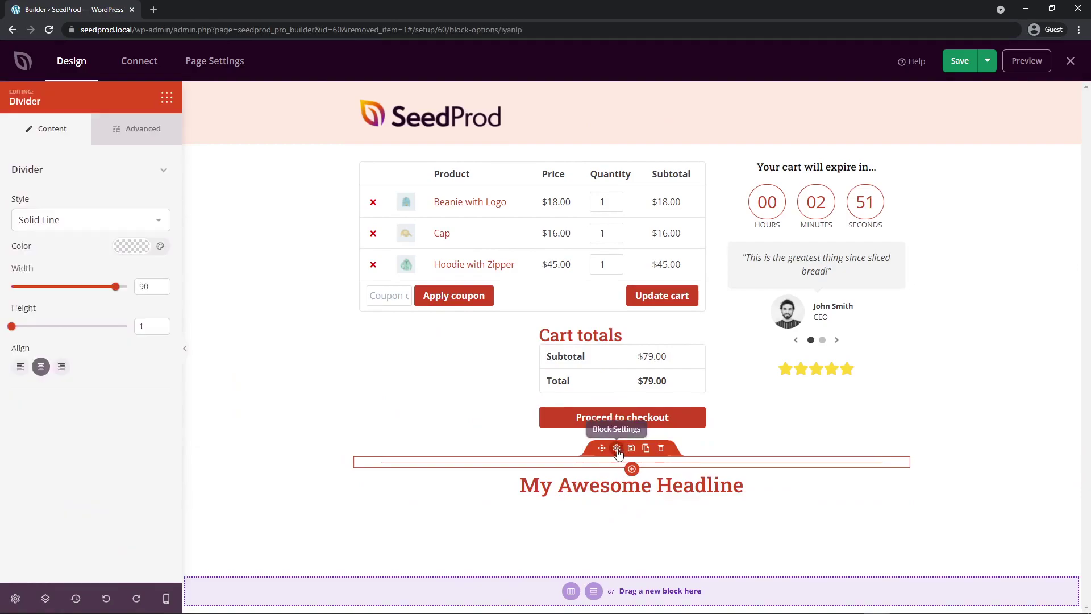
click(626, 485)
drag(126, 241, 1, 233)
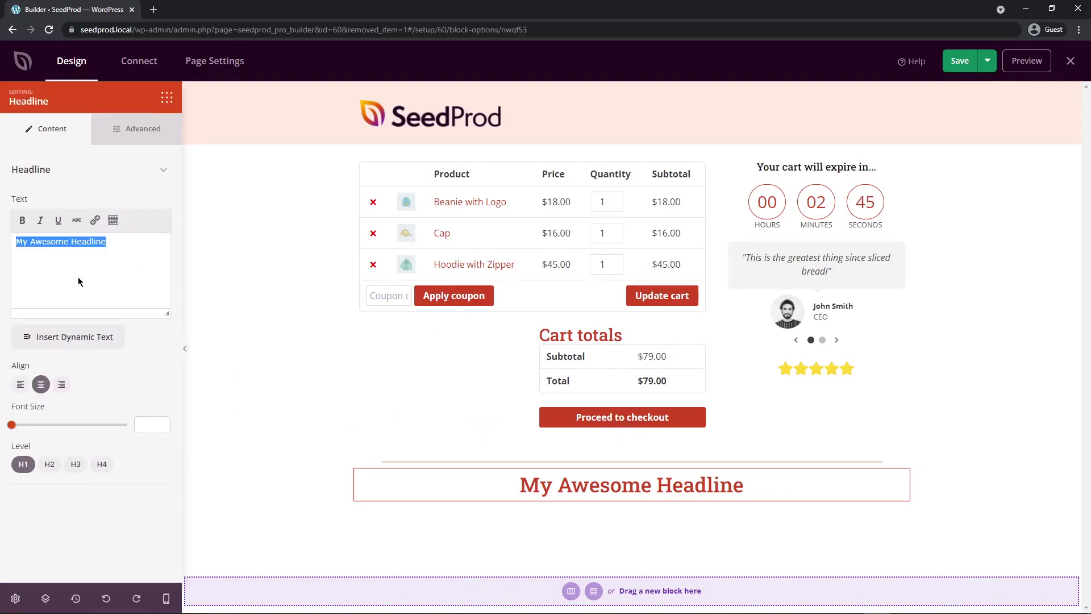
text(Have you forgotten something?)
Set the headline text colour to black under Advanced.
click(139, 129)
click(132, 223)
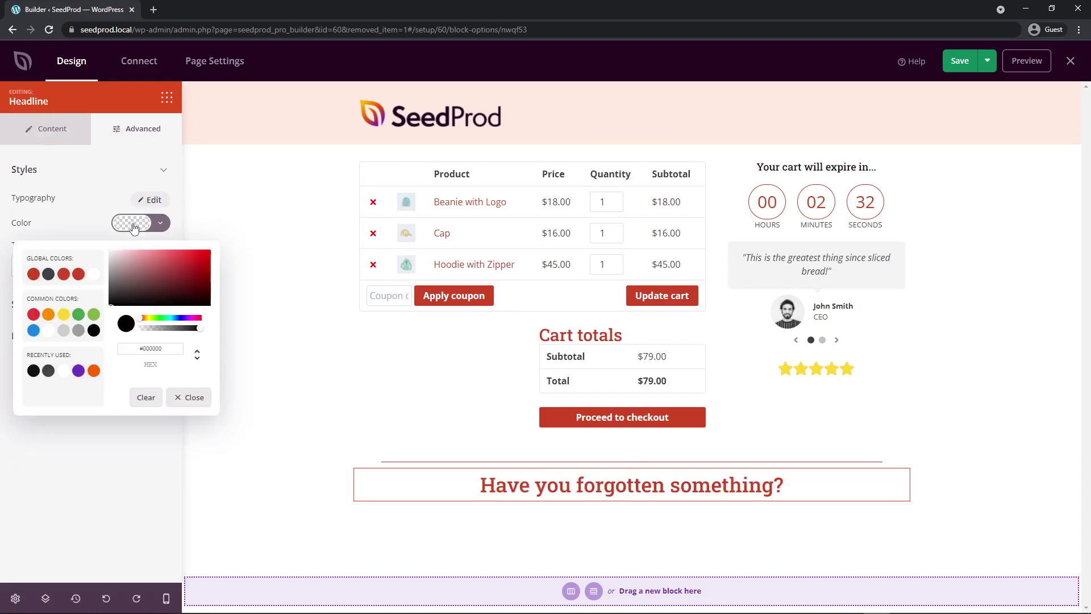
click(93, 330)
click(107, 447)
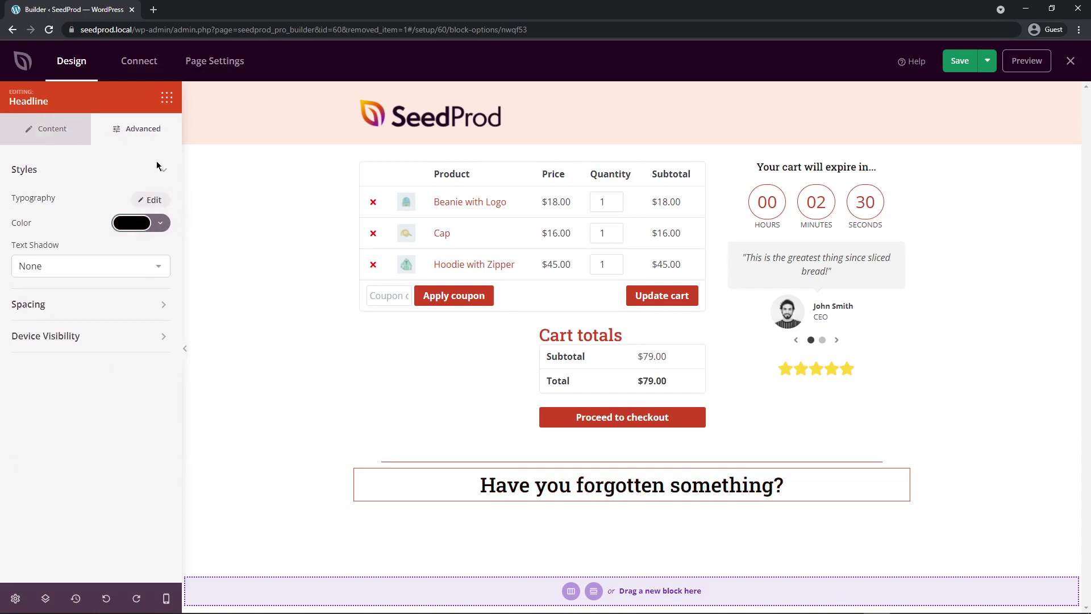
click(166, 99)
scroll(108, 250, down, 6)
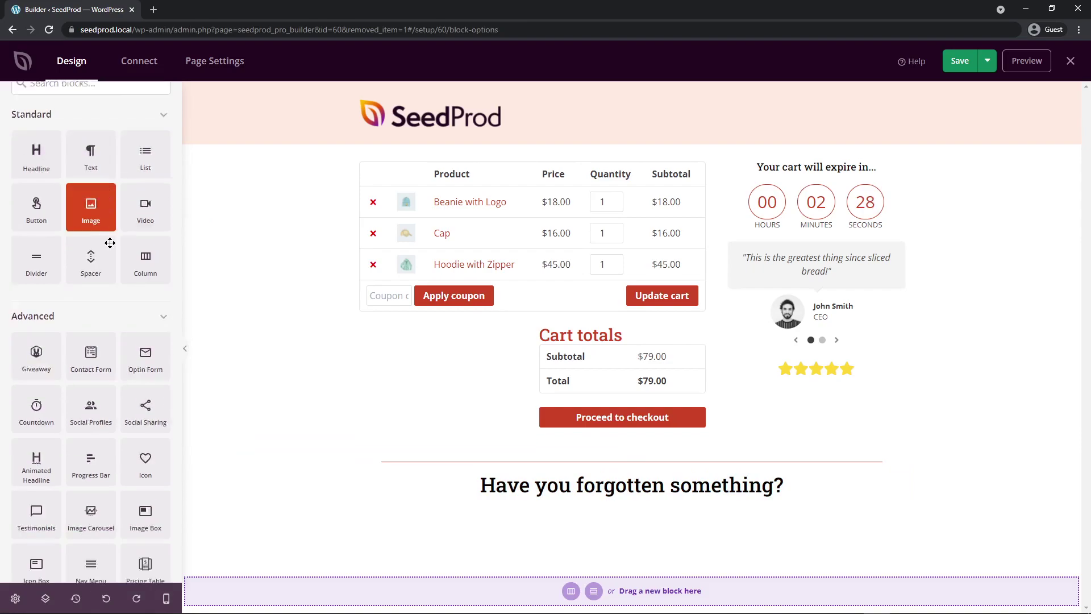
scroll(105, 273, down, 4)
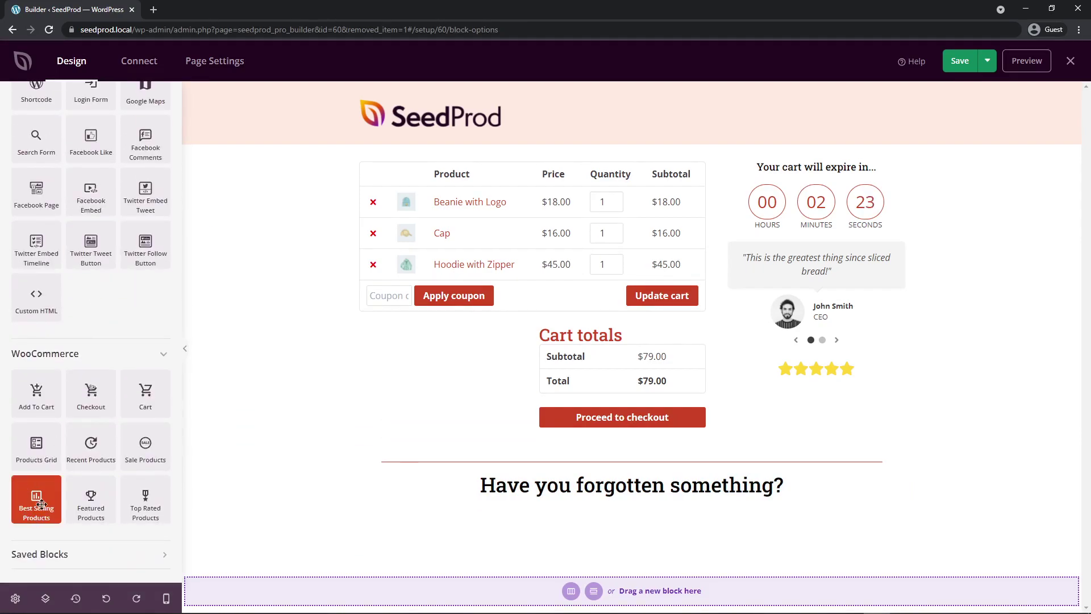
drag(33, 503, 591, 500)
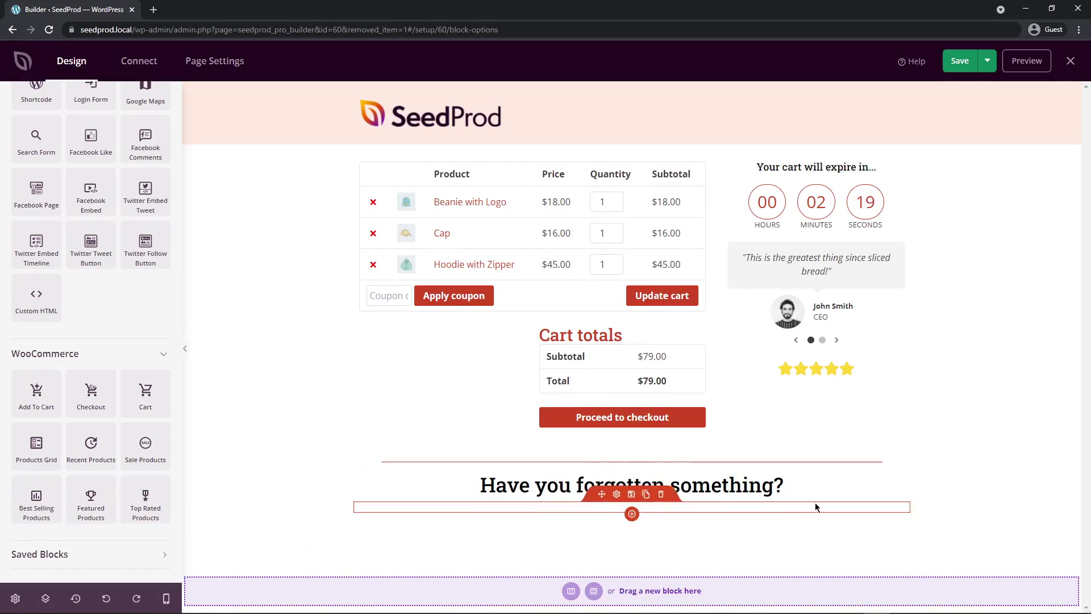
scroll(984, 361, down, 2)
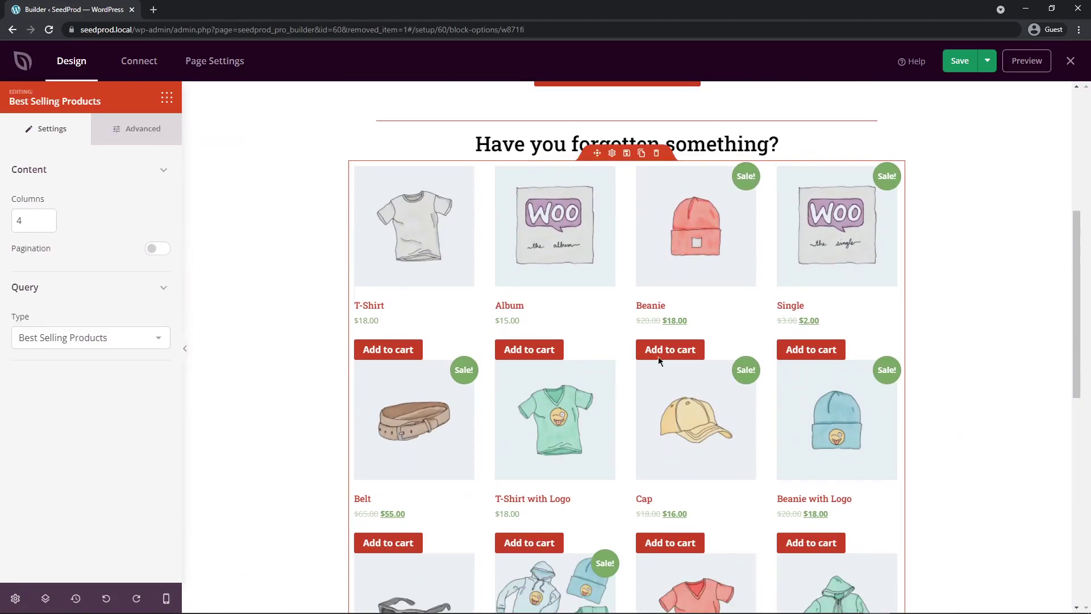
scroll(658, 359, down, 10)
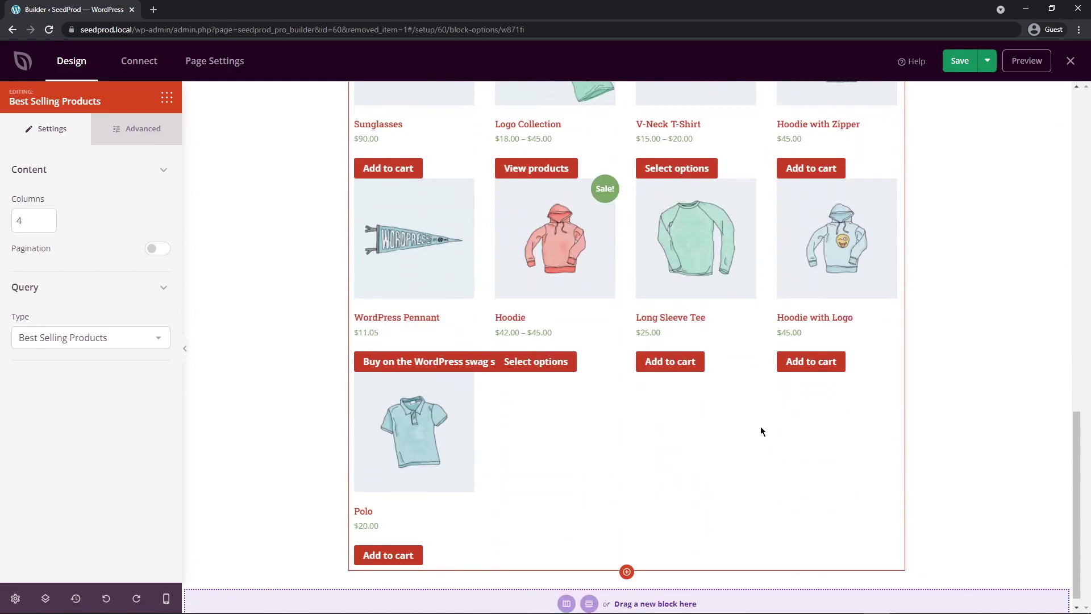
scroll(762, 431, up, 11)
scroll(759, 319, down, 11)
scroll(755, 350, up, 7)
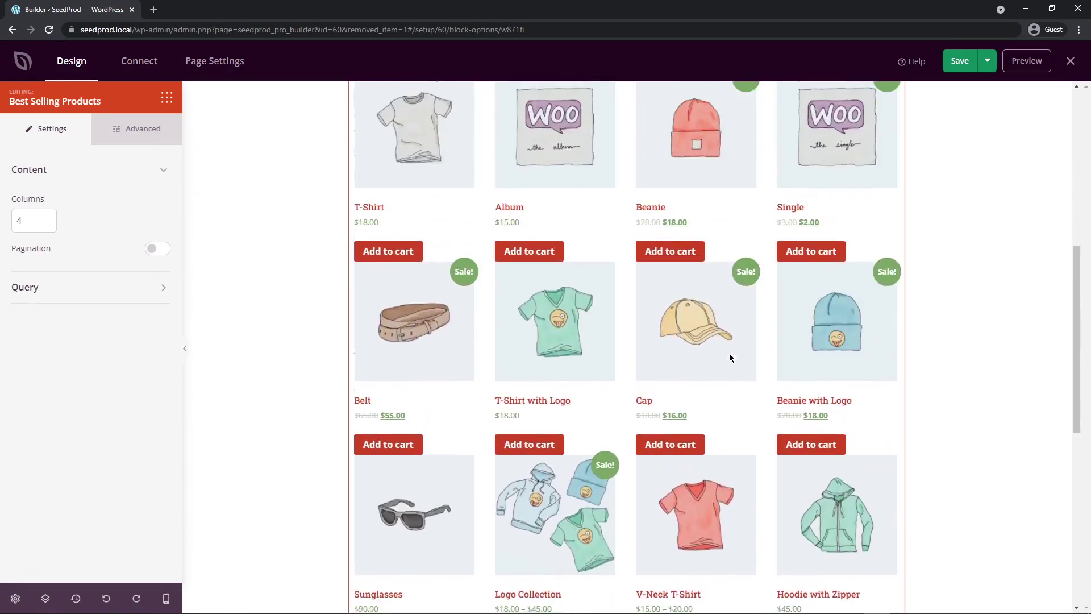
scroll(730, 357, up, 2)
Enable pagination with a limit of 8 products, plus items count and order-by sorting.
click(162, 250)
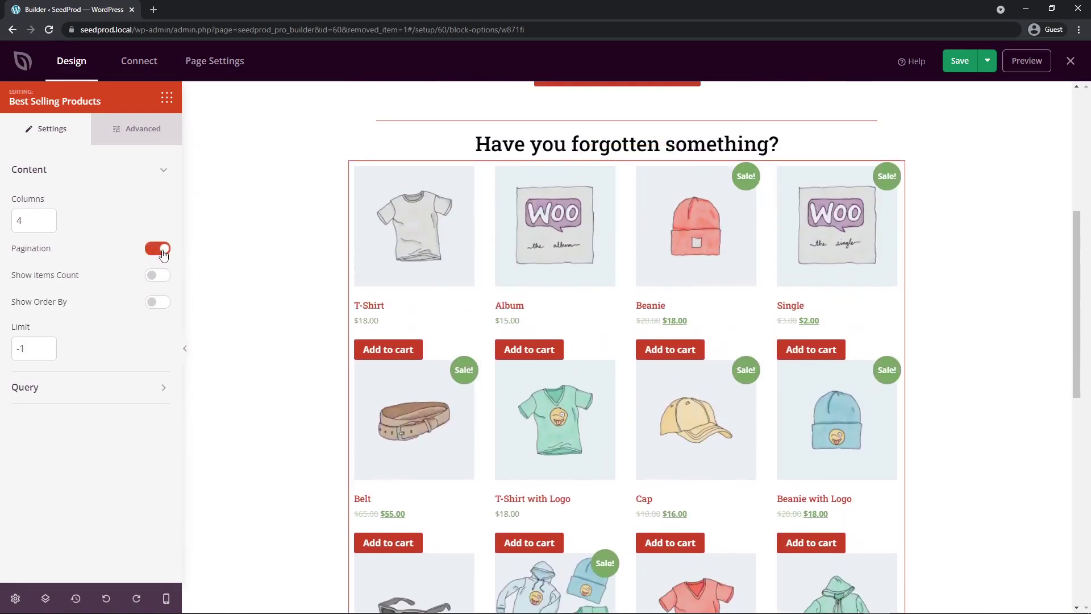
double_click(24, 348)
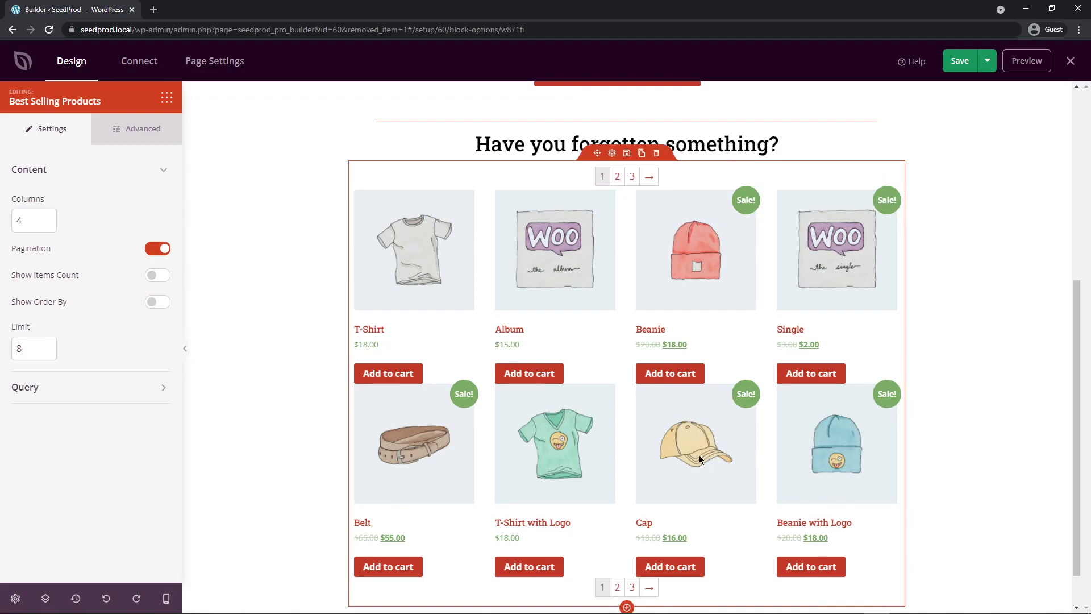
scroll(423, 282, down, 1)
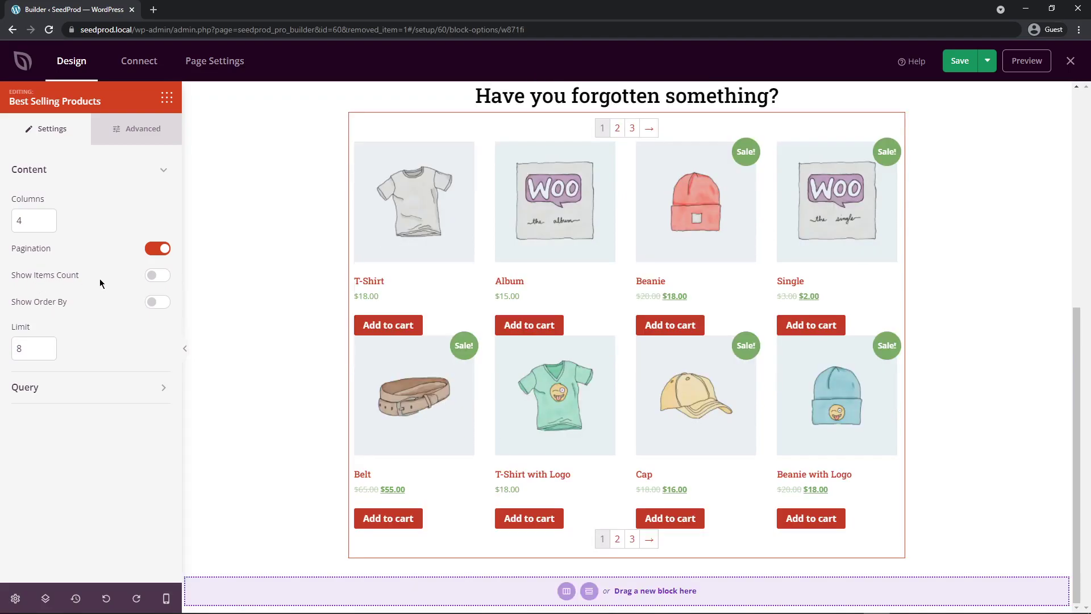
click(155, 275)
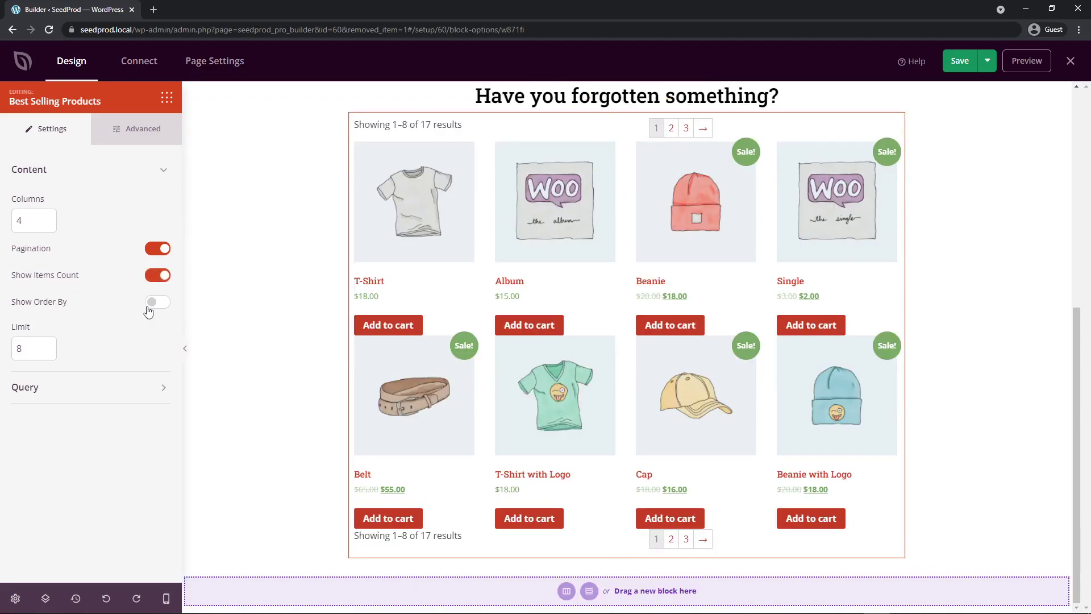
click(155, 302)
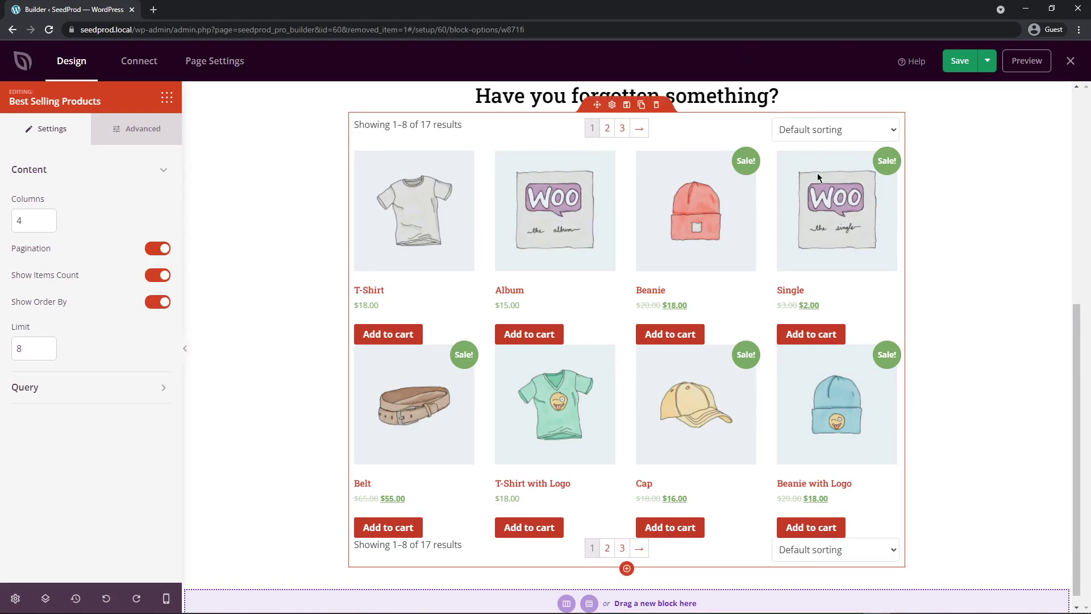
click(137, 128)
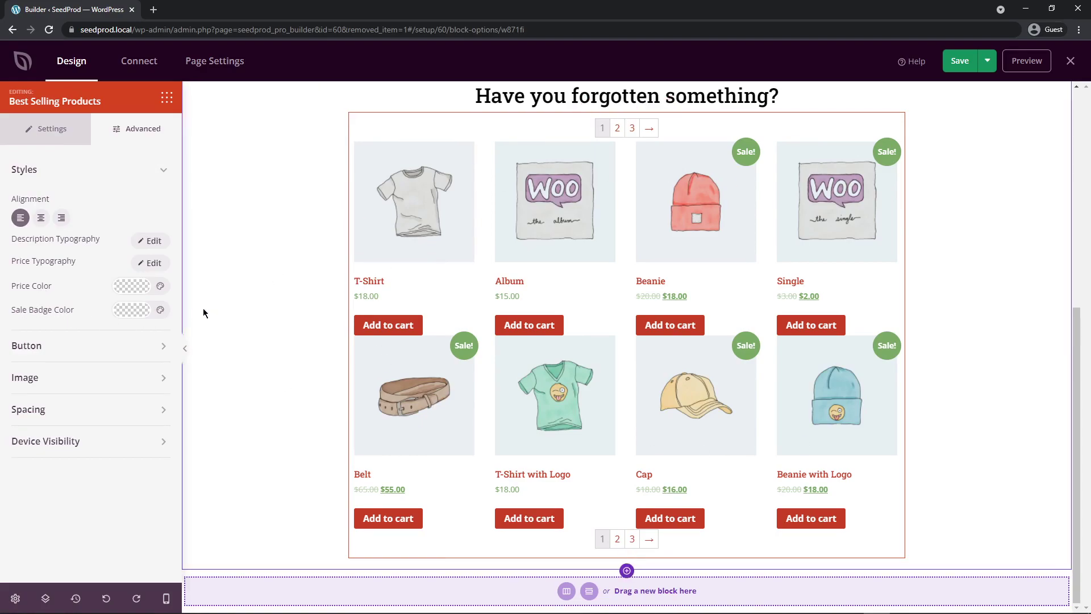
Set the product image Border Radius slider to 100 so the images become circles.
click(117, 170)
click(60, 200)
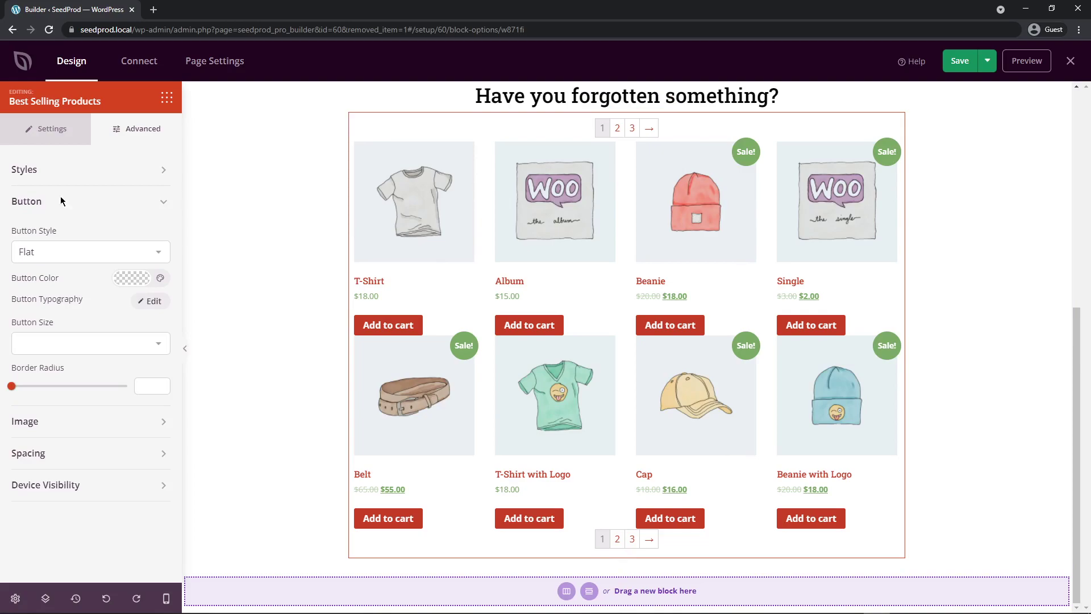
click(154, 202)
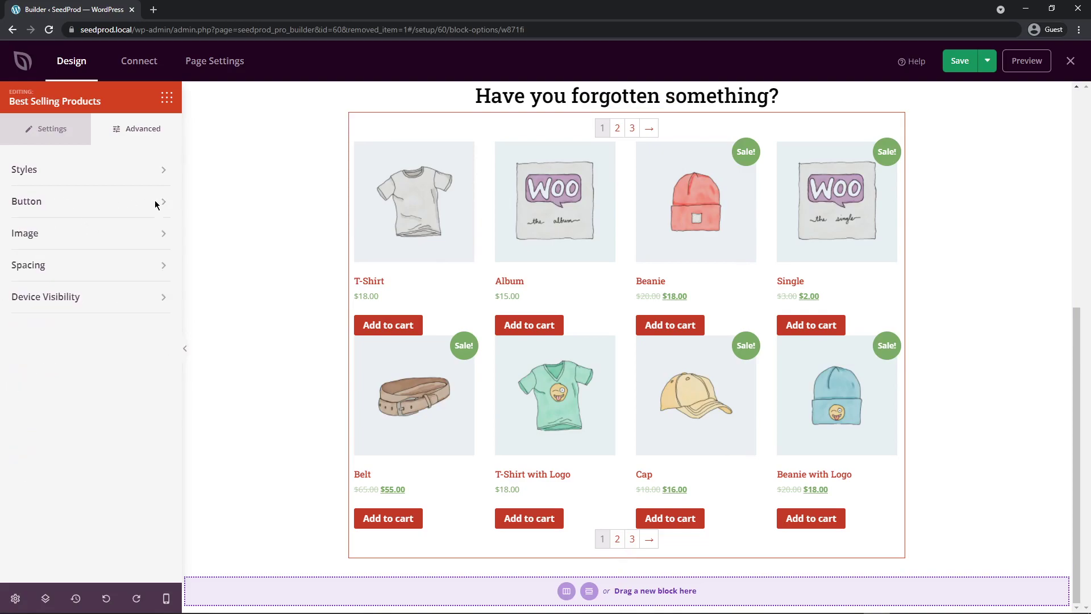
click(86, 235)
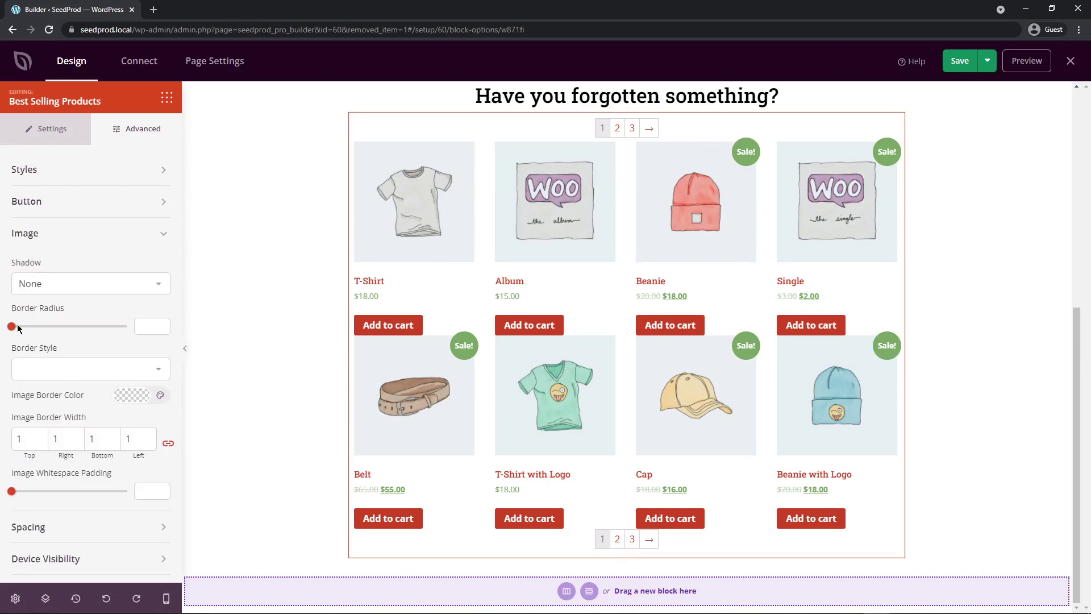
drag(12, 326, 156, 325)
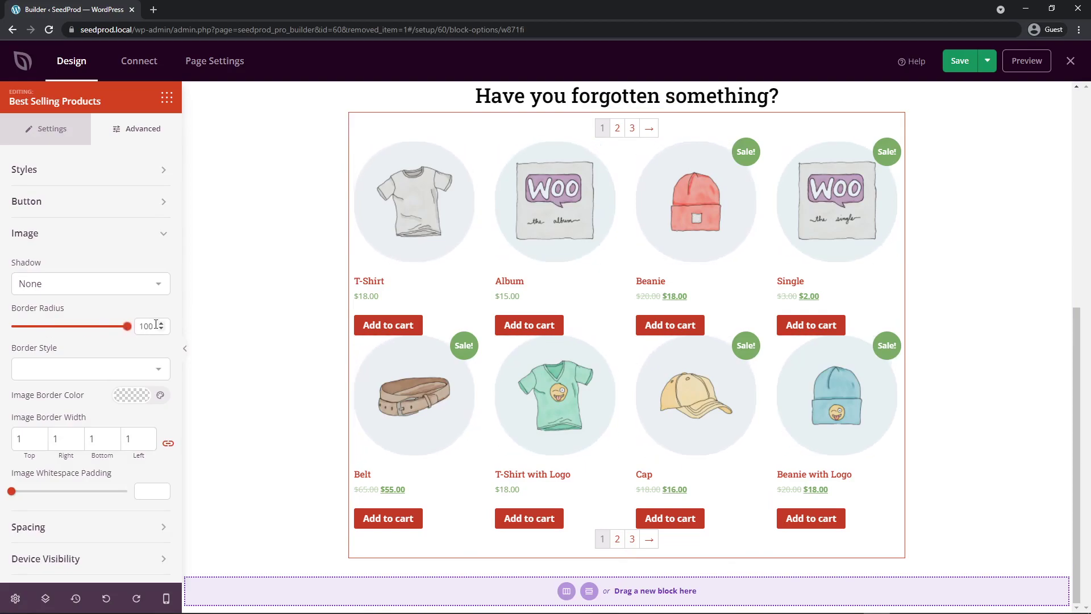
scroll(316, 298, up, 5)
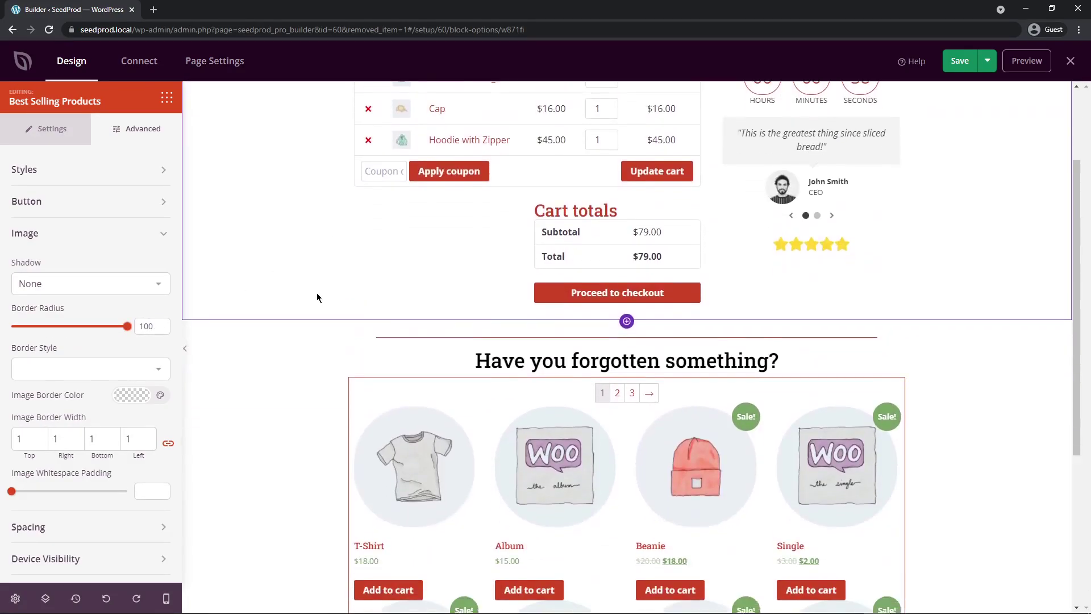
scroll(740, 221, up, 1)
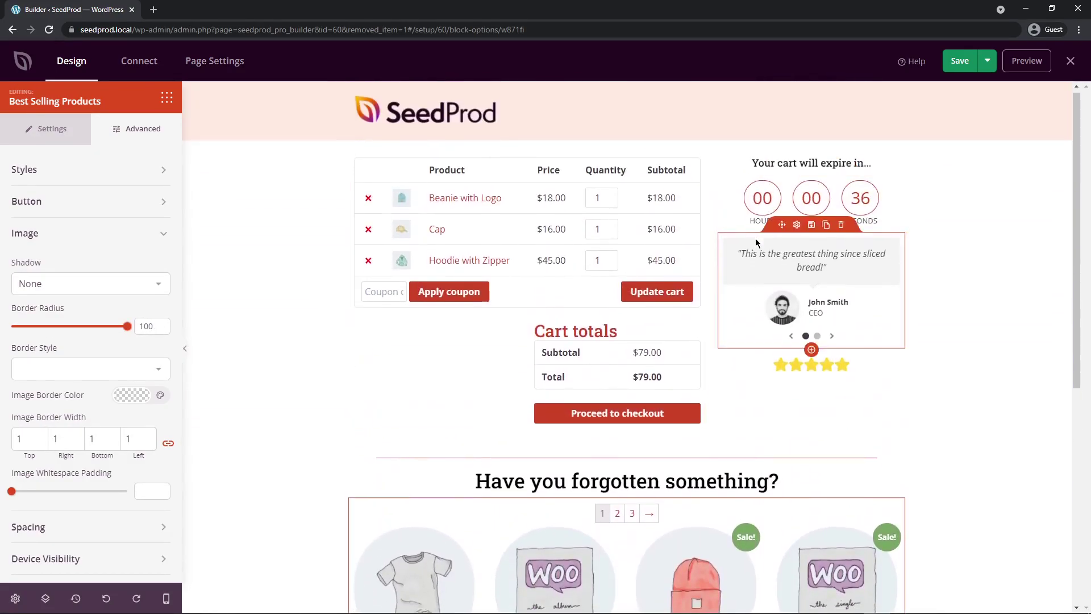
scroll(744, 238, down, 6)
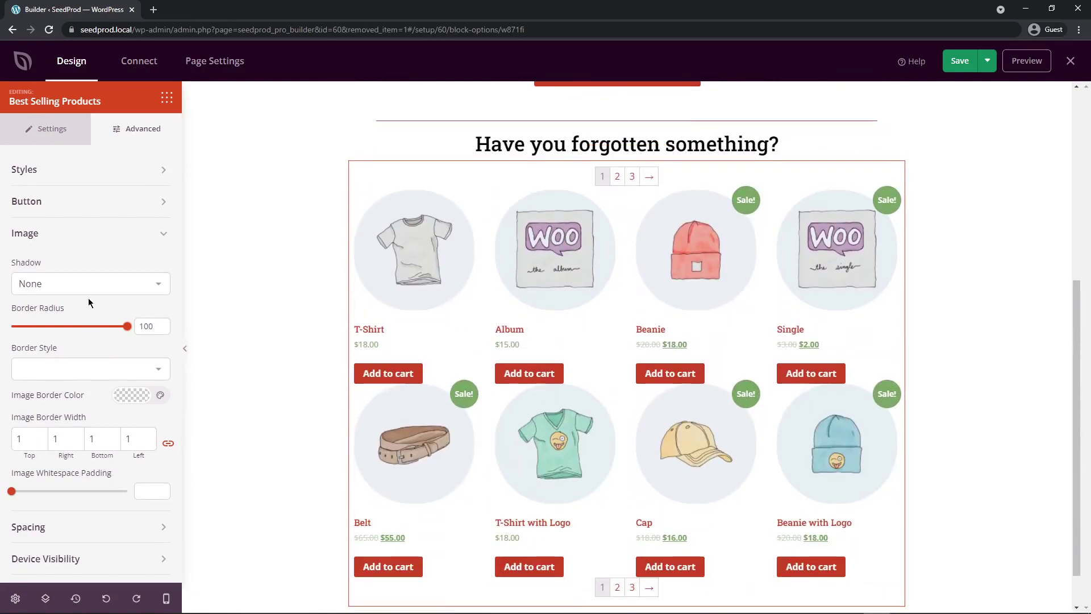
scroll(80, 375, down, 1)
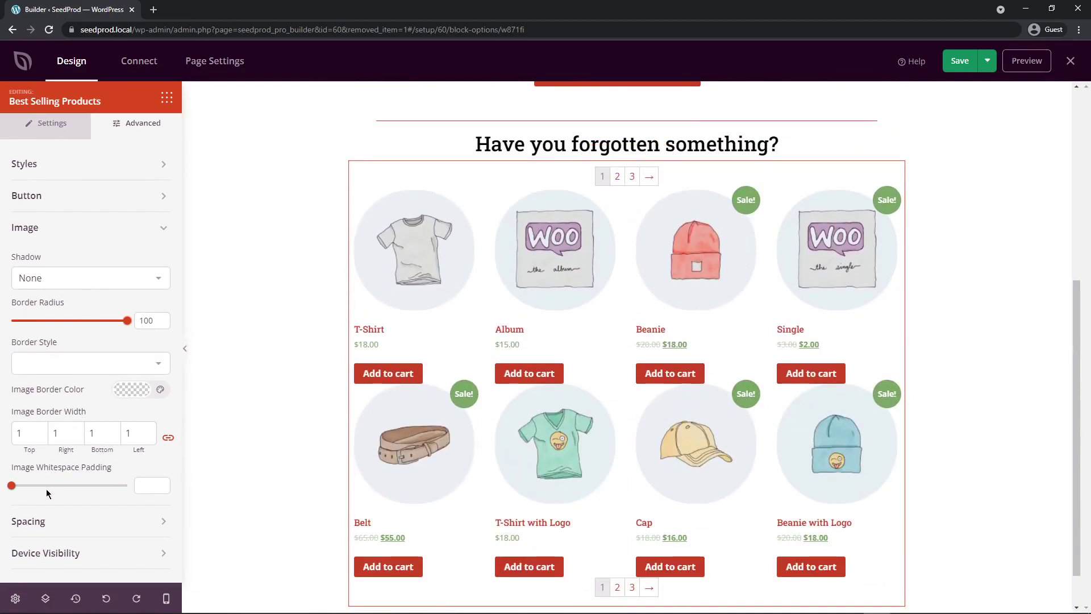
Try padding the images inside their circles, leaving no whitespace padding.
mouse_move(12, 487)
mouse_down()
mouse_move(112, 487)
mouse_move(2, 480)
mouse_up()
click(124, 233)
click(46, 266)
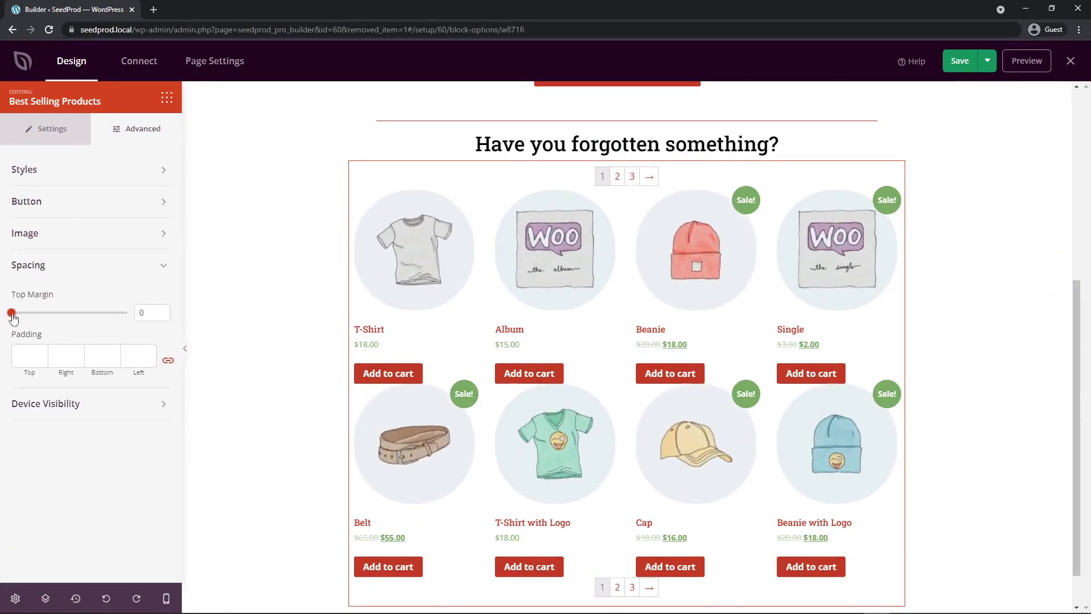
Try a top padding of 100 on the products grid, then clear it again.
mouse_move(12, 313)
mouse_down()
mouse_move(110, 320)
mouse_move(2, 319)
mouse_up()
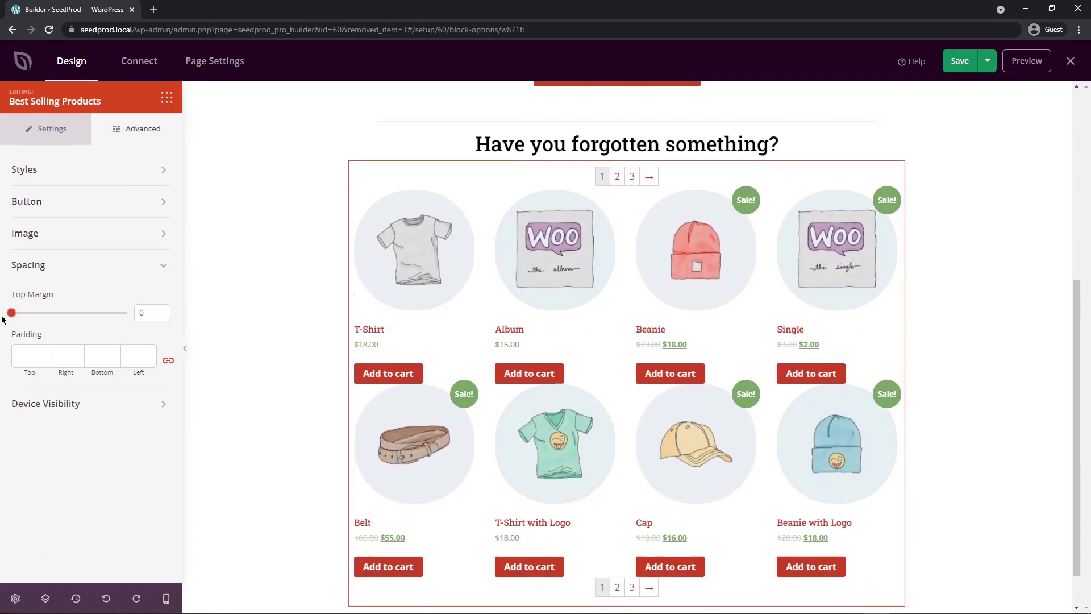
click(33, 349)
text(100)
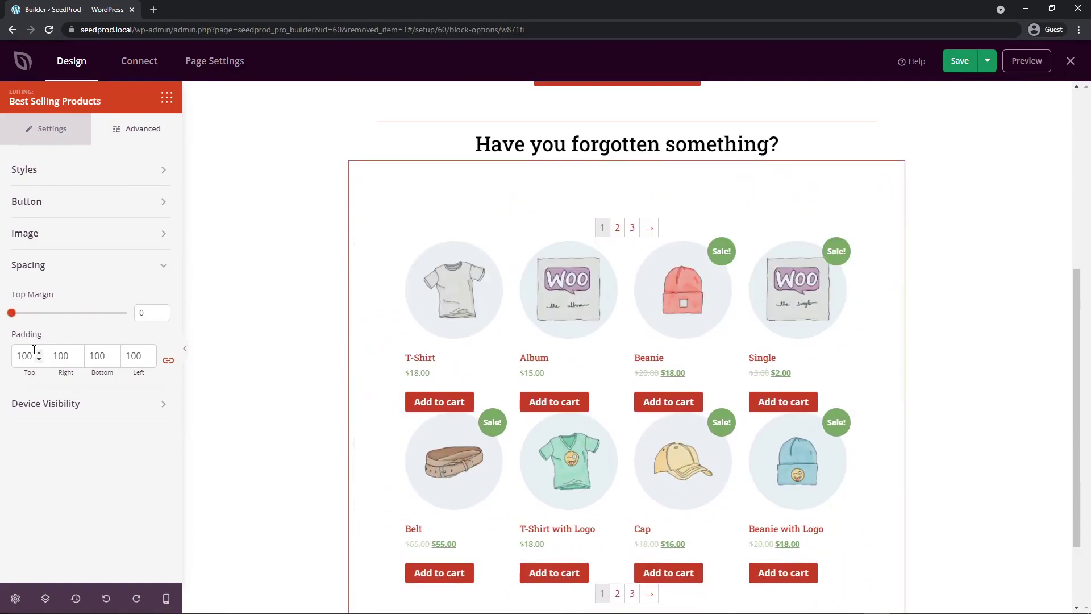
scroll(360, 259, down, 2)
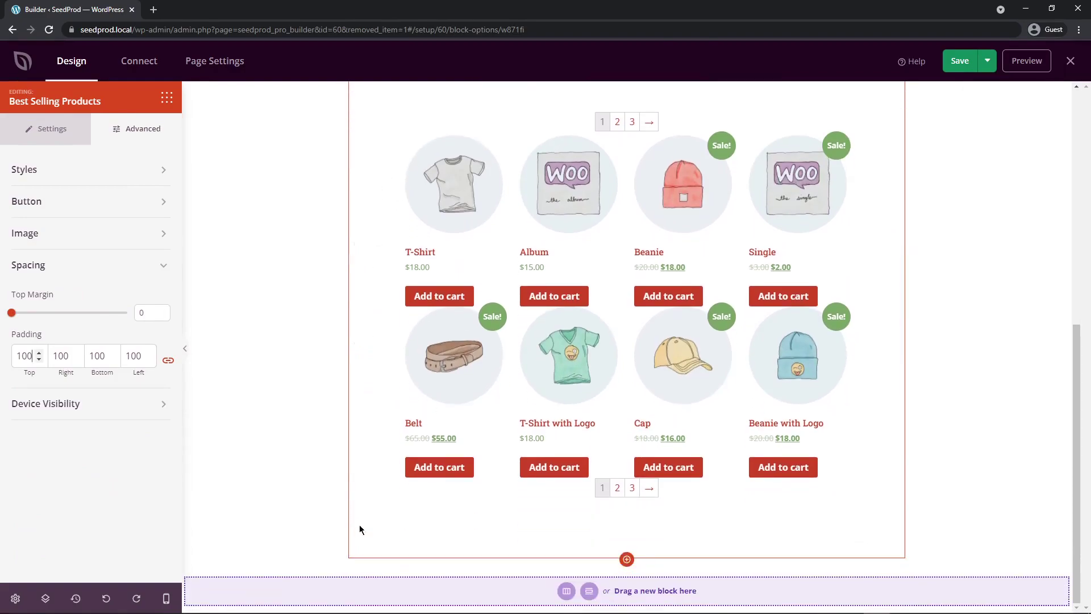
scroll(834, 437, up, 3)
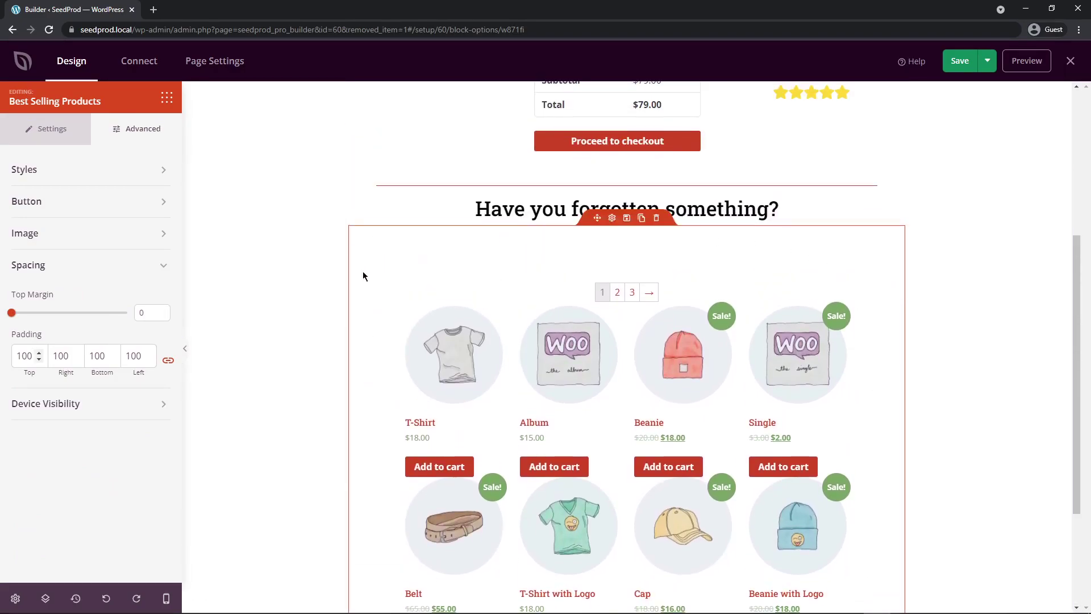
double_click(26, 356)
key(BackSpace)
click(28, 265)
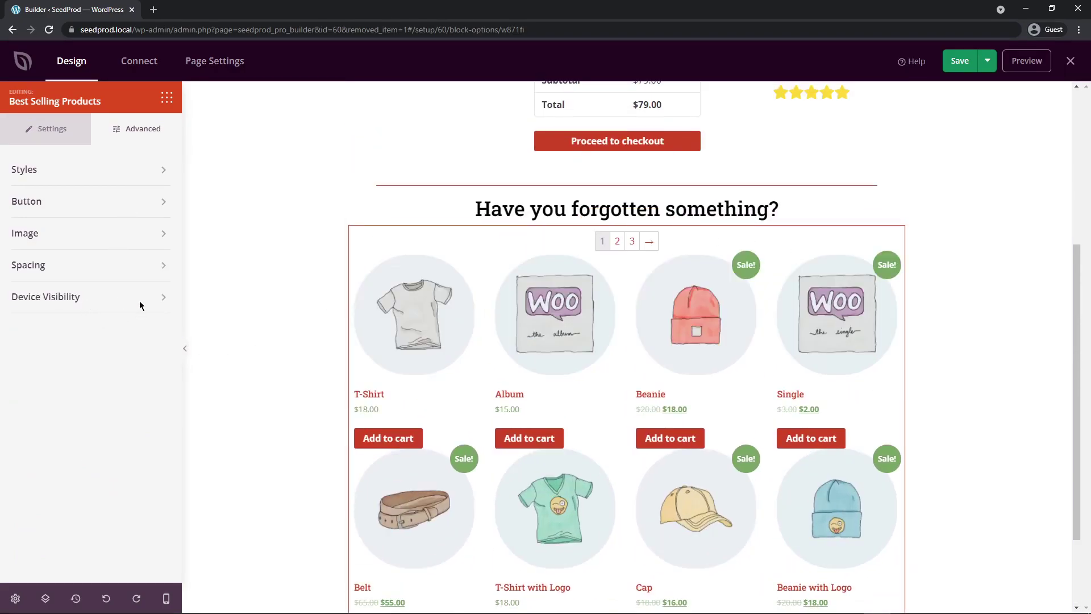
click(163, 299)
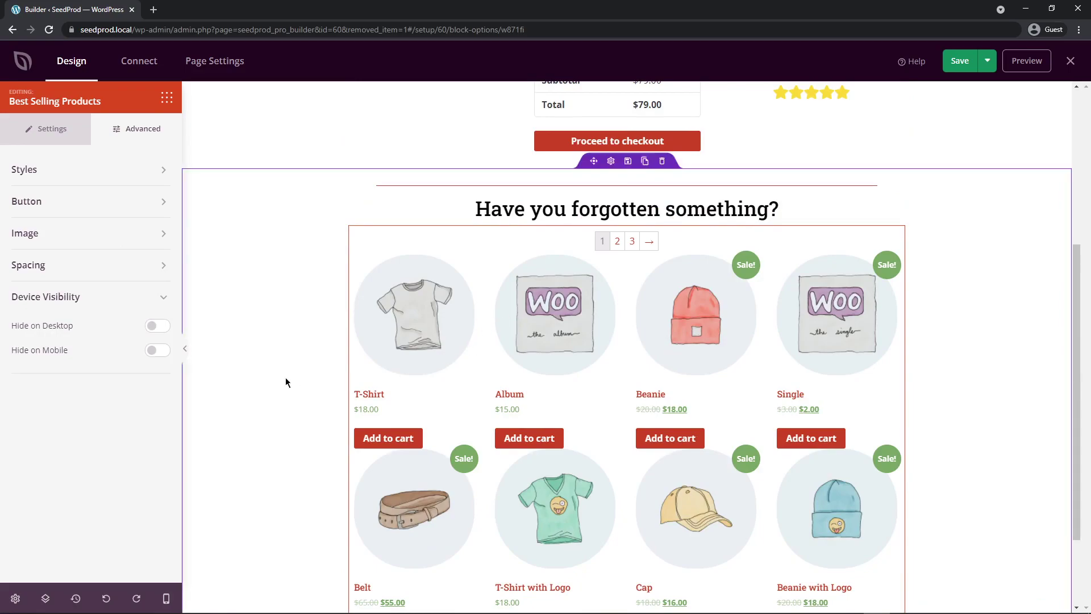
Hide the upsell products block on mobile and check the mobile preview.
click(156, 352)
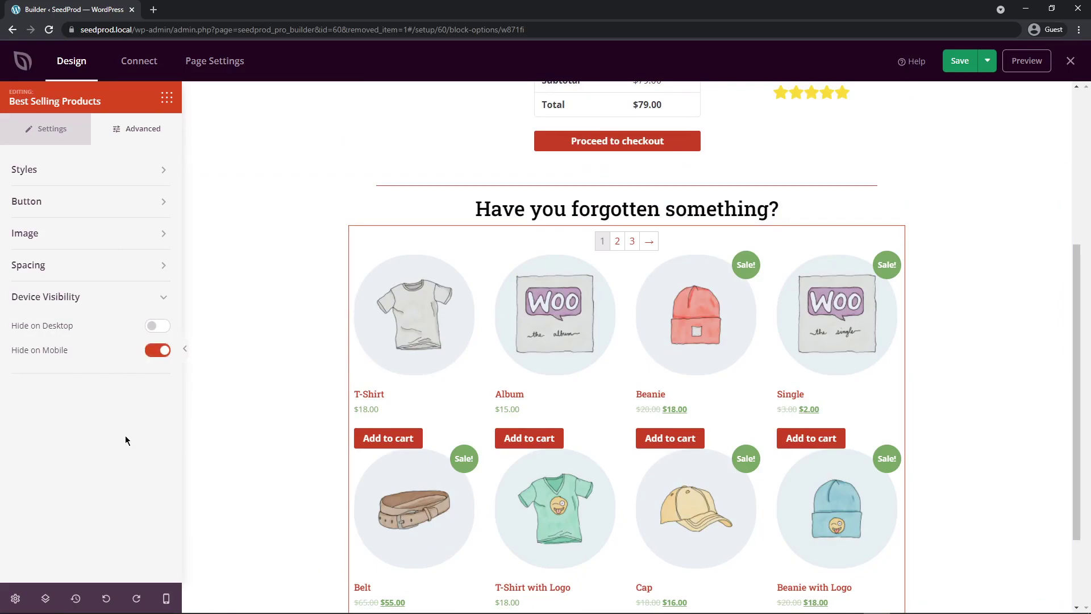
click(167, 599)
scroll(643, 246, down, 10)
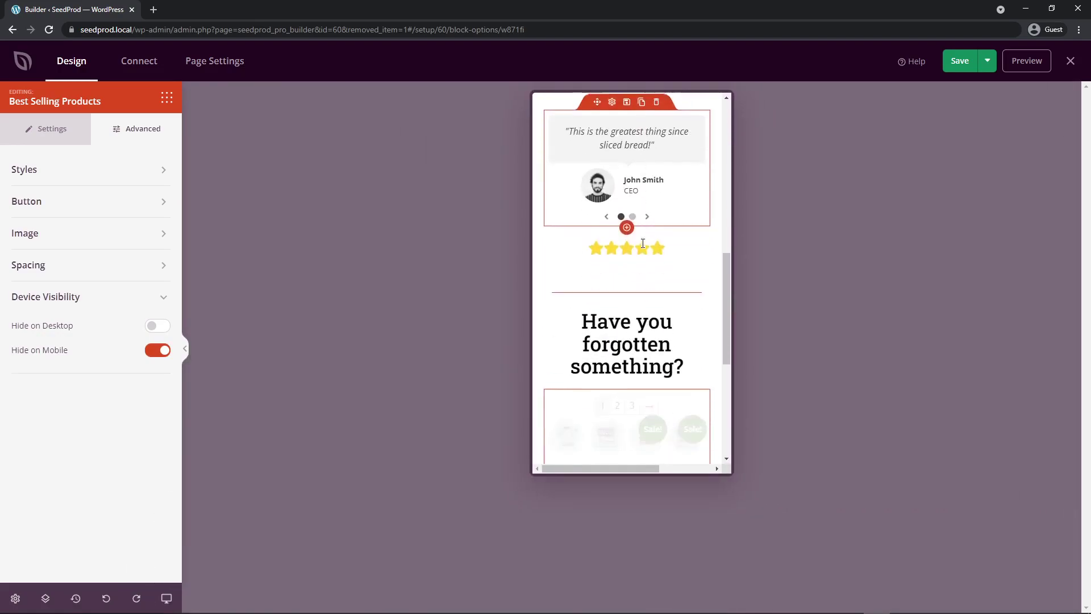
scroll(642, 246, down, 1)
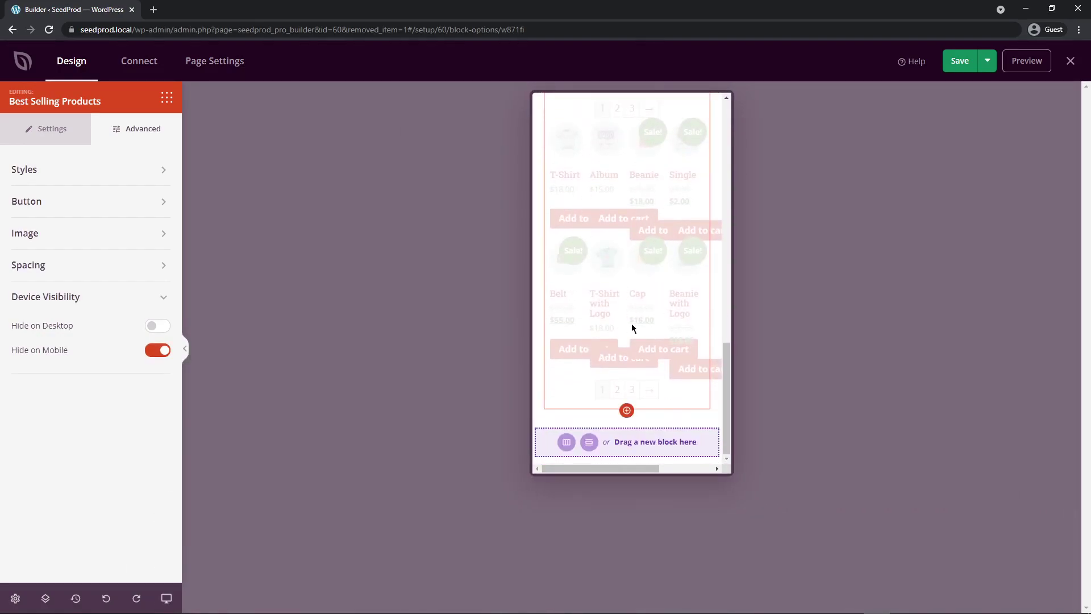
scroll(648, 330, up, 3)
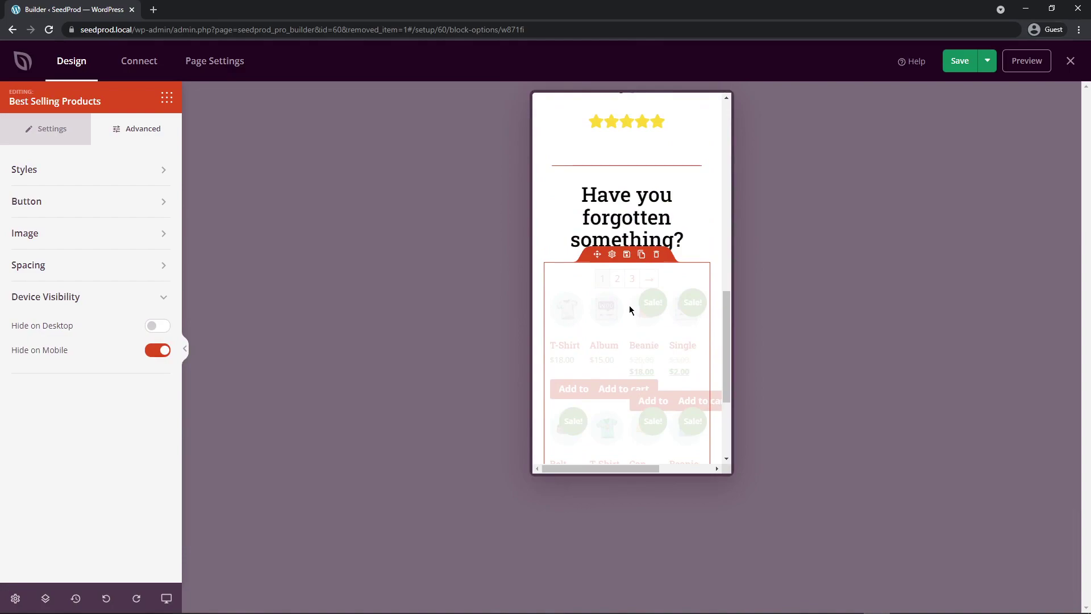
scroll(629, 305, up, 1)
Hide the 'Have you forgotten something?' headline on mobile.
click(614, 230)
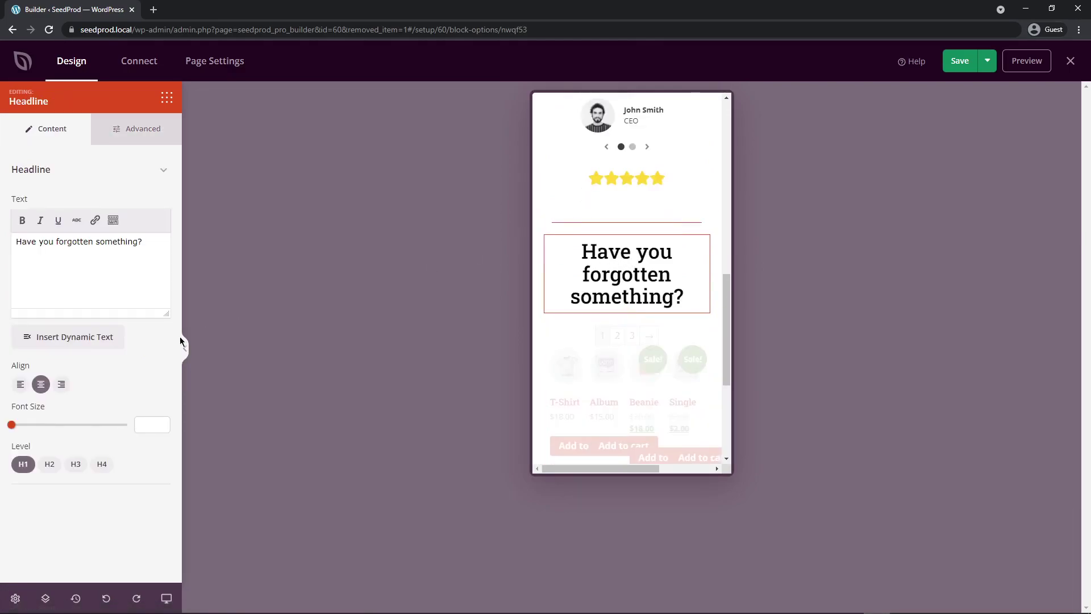
click(133, 129)
click(83, 342)
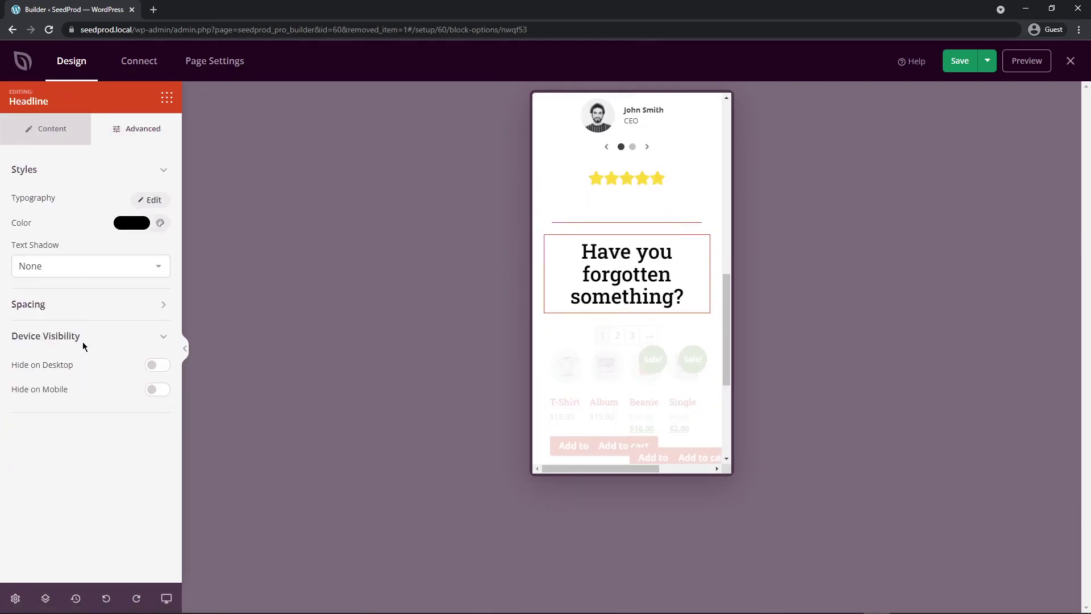
click(157, 390)
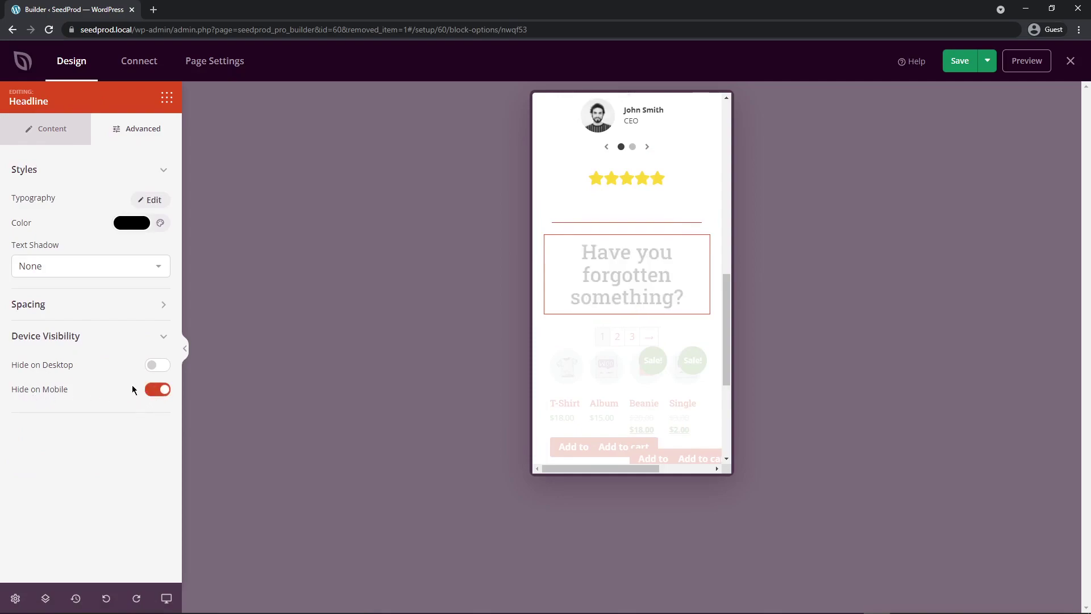
Hide the divider line on mobile, then return the canvas to desktop preview.
click(612, 213)
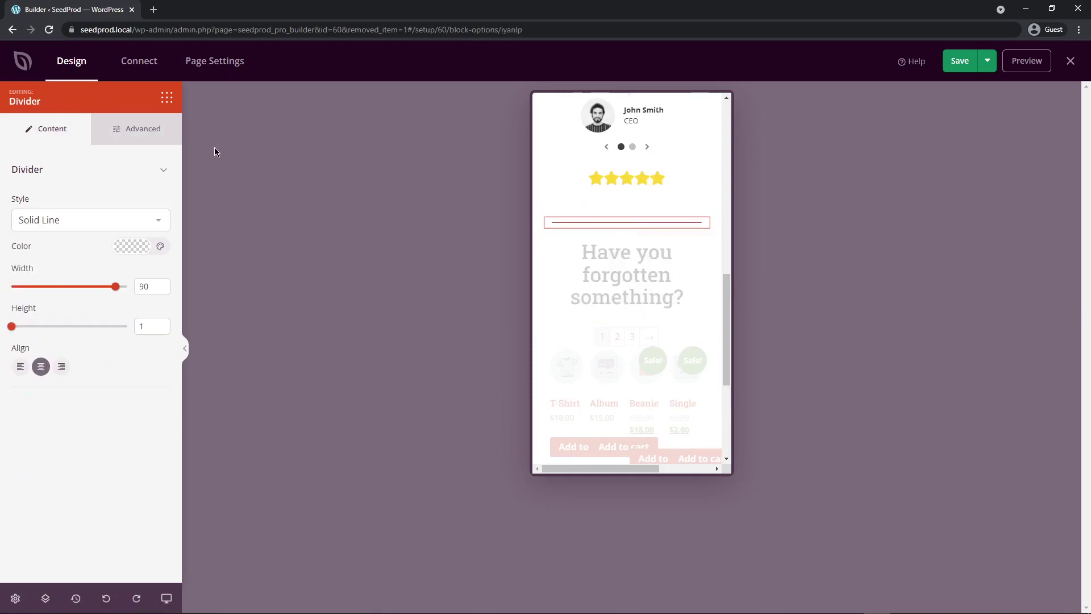
click(145, 130)
click(54, 289)
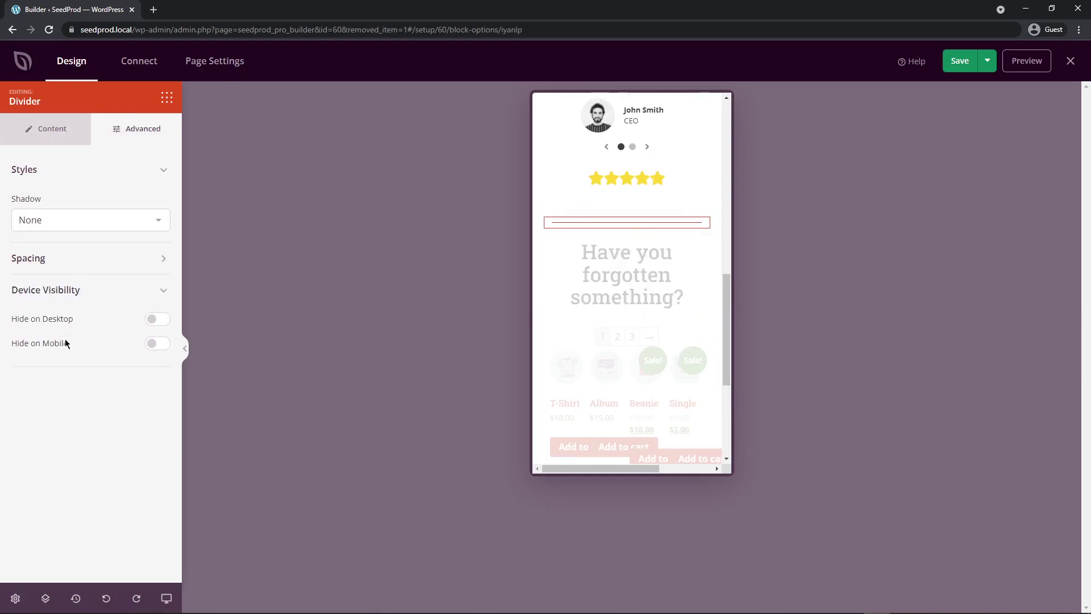
click(157, 344)
scroll(628, 370, up, 3)
scroll(628, 370, up, 5)
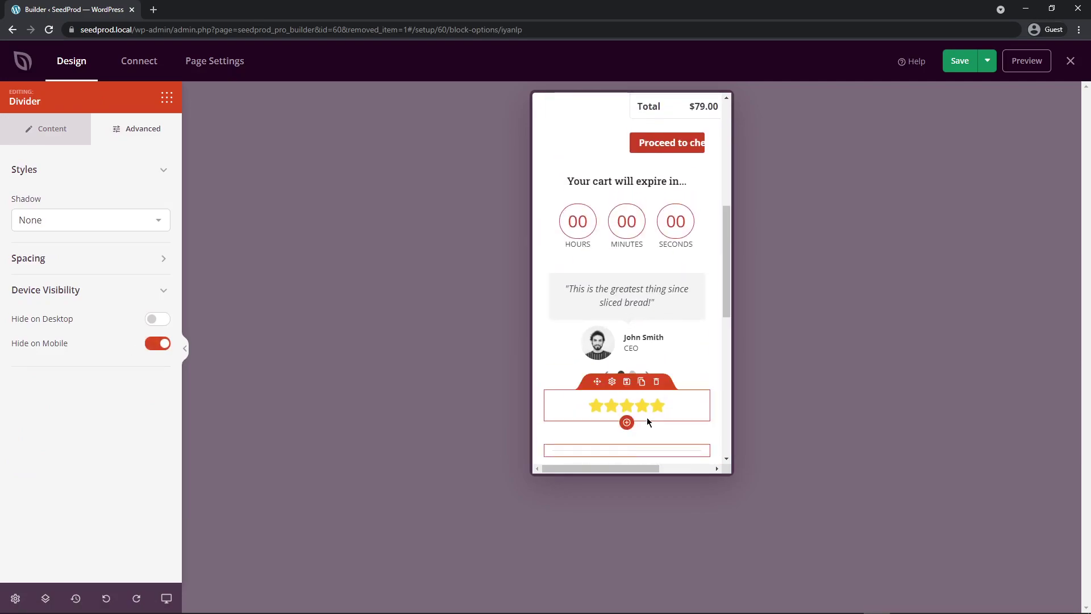
scroll(662, 305, down, 8)
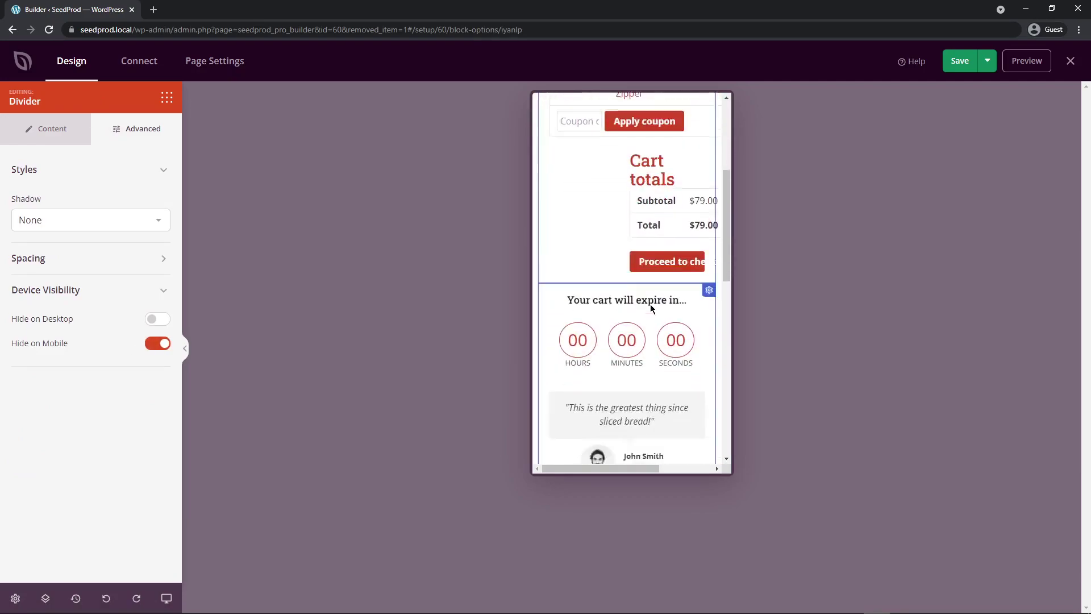
scroll(649, 328, down, 3)
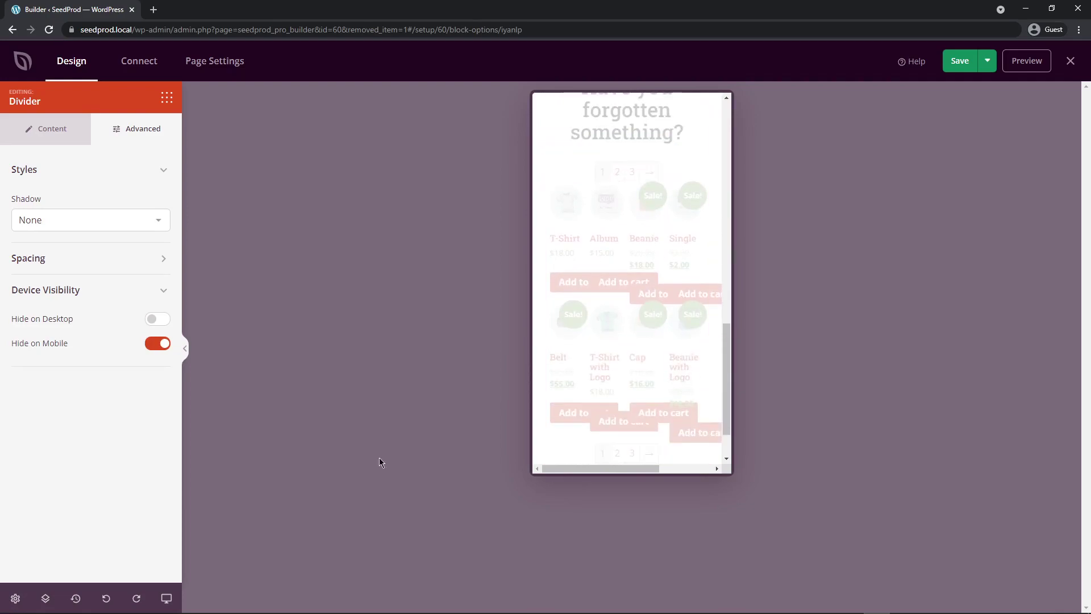
click(166, 599)
Save the custom cart page, publish it from the Save dropdown, and view it live.
scroll(971, 438, up, 6)
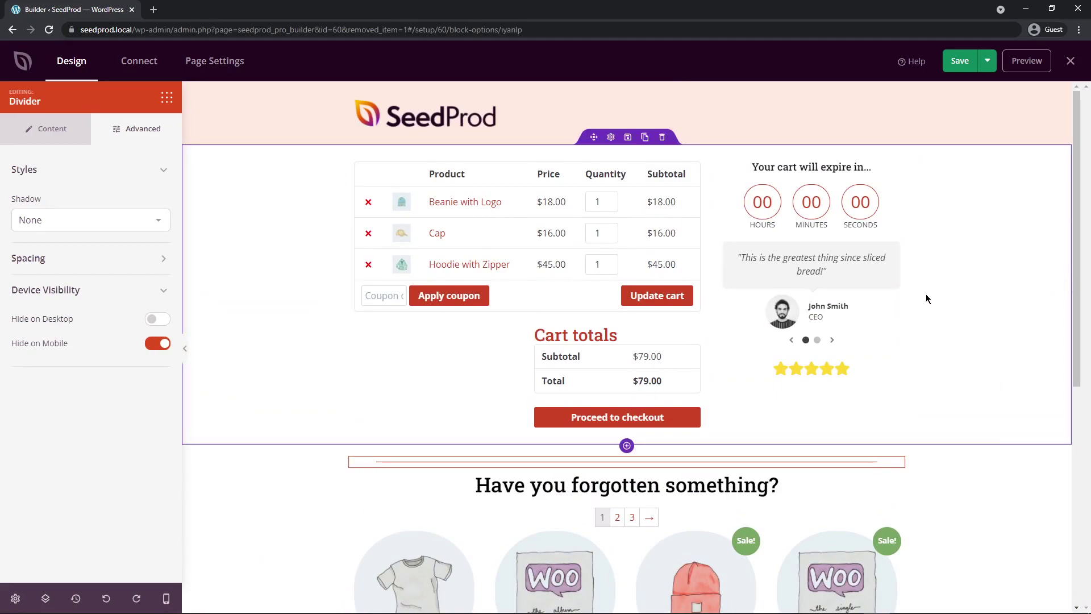
click(958, 64)
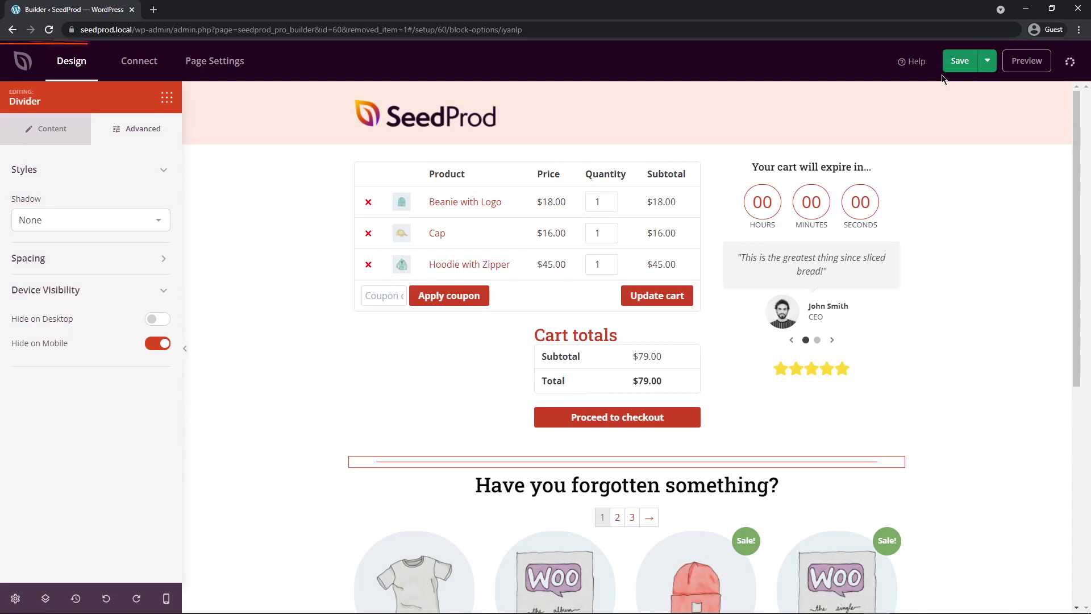
click(987, 60)
click(977, 83)
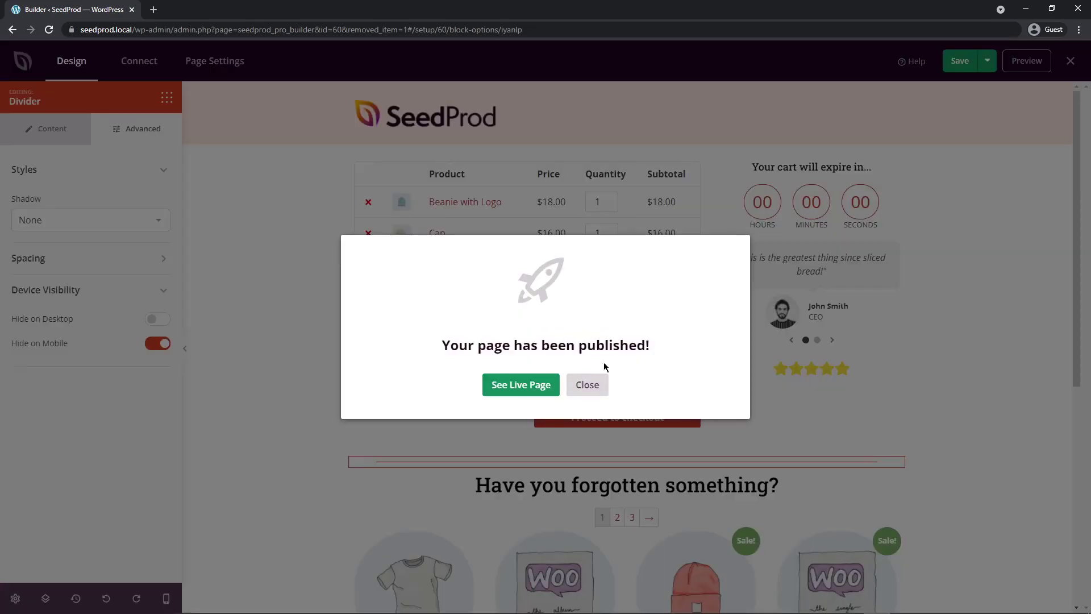
click(523, 389)
Scroll through the live preview and advance the testimonial slider to the next review.
scroll(1072, 177, down, 3)
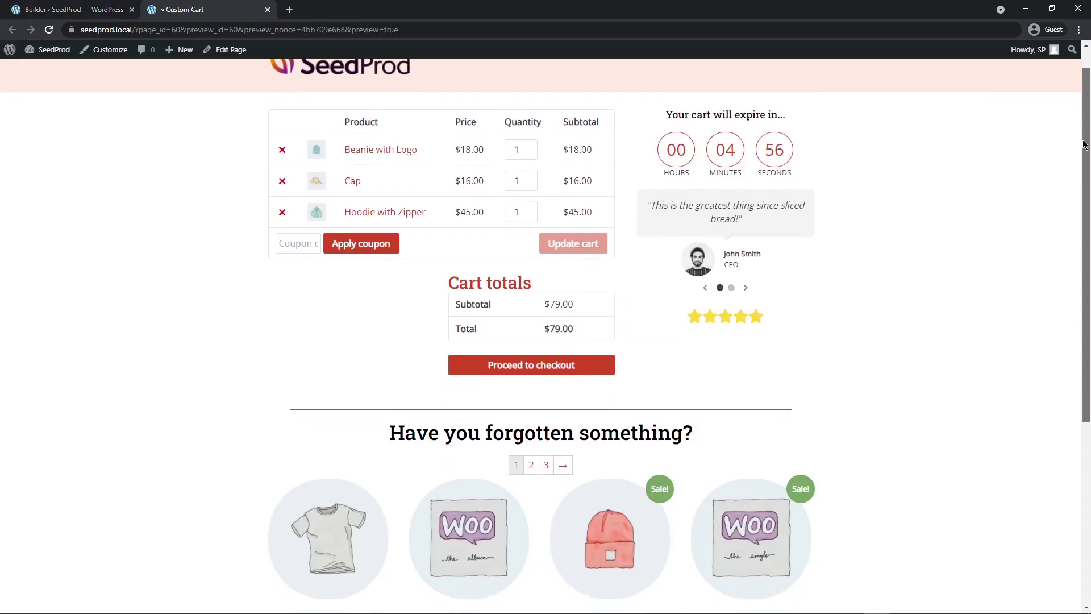
scroll(1067, 171, up, 2)
scroll(1066, 169, up, 1)
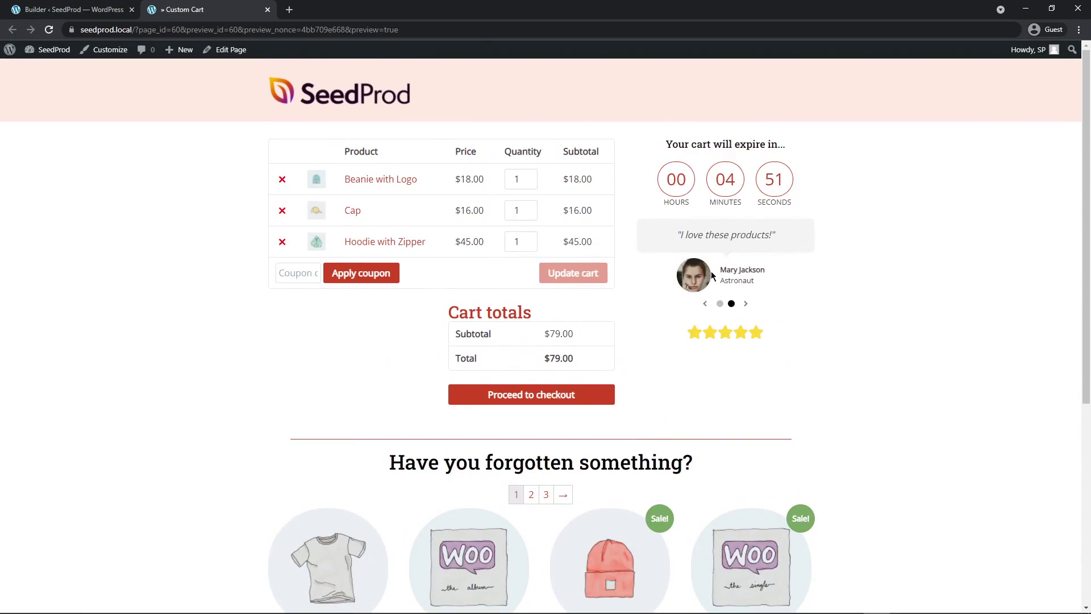
click(745, 305)
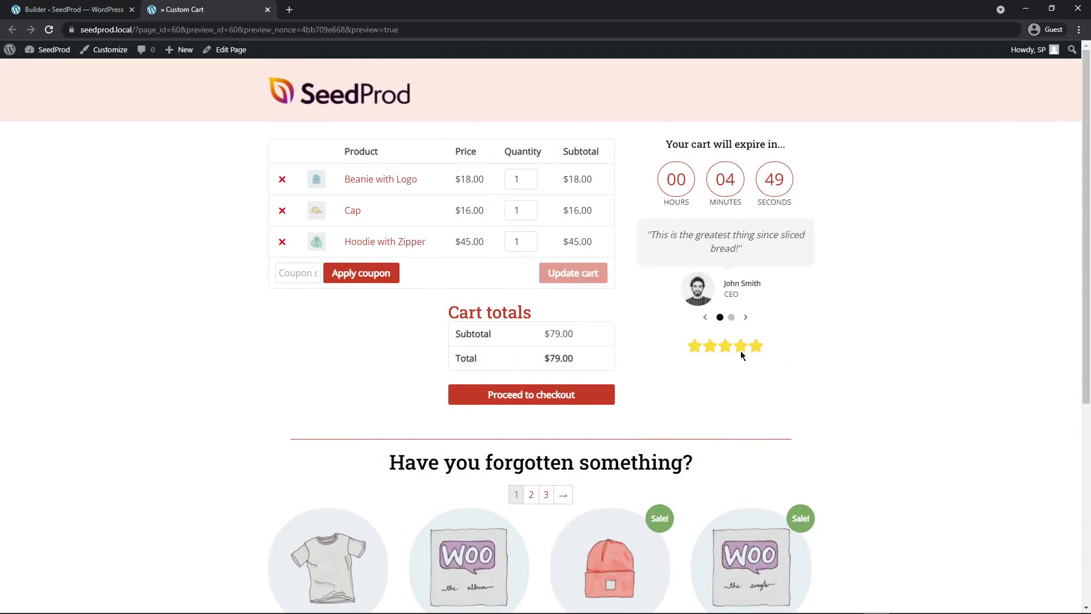
scroll(869, 326, down, 5)
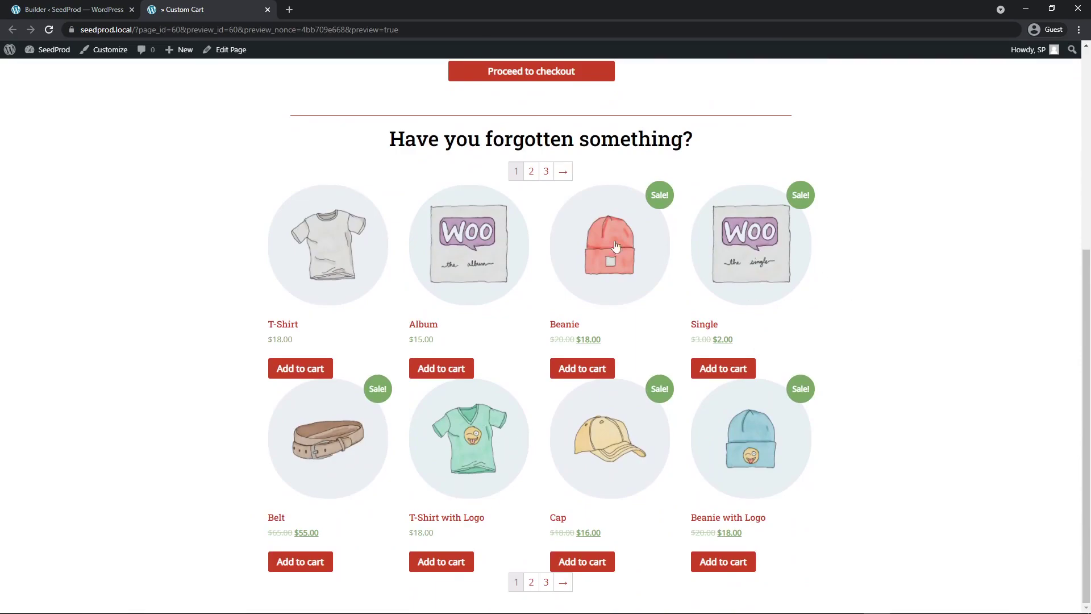
scroll(511, 375, up, 1)
scroll(594, 402, up, 5)
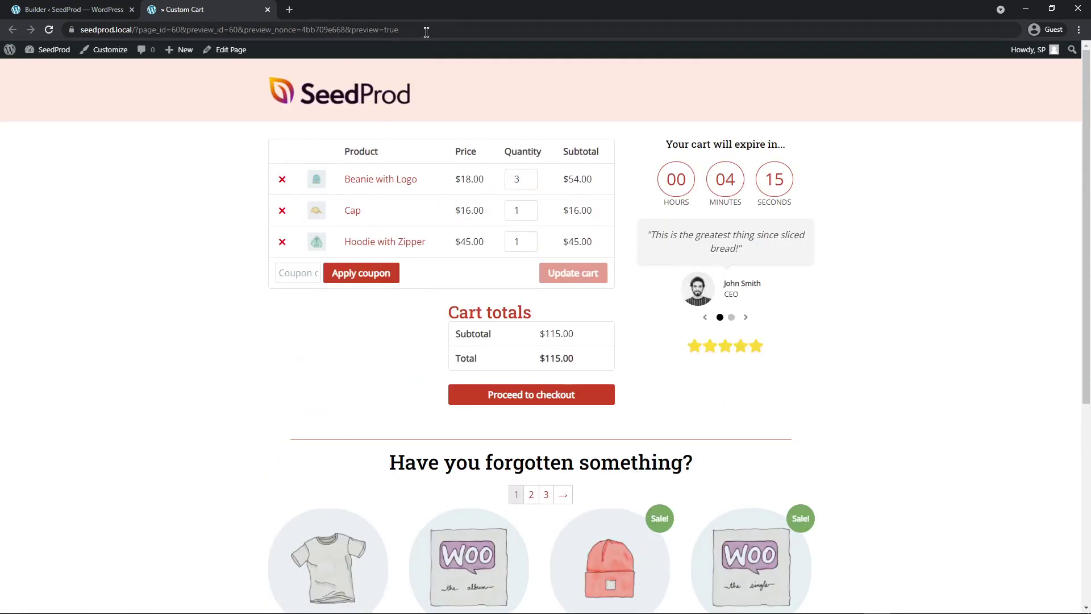
Replace the preview query in the address with custom-cart and load that page.
drag(399, 30, 135, 17)
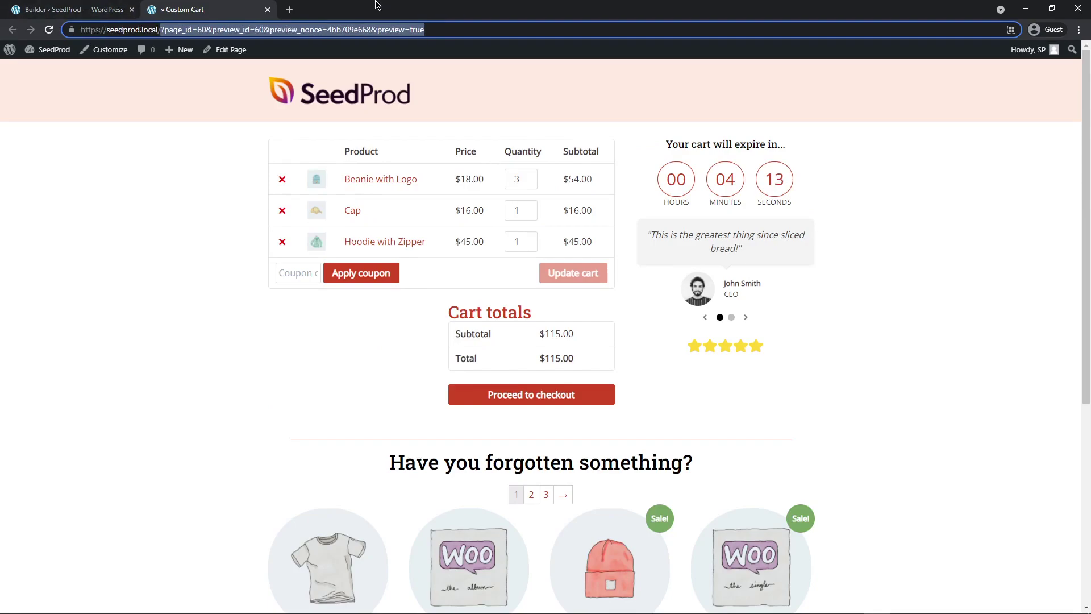
text(custom-c)
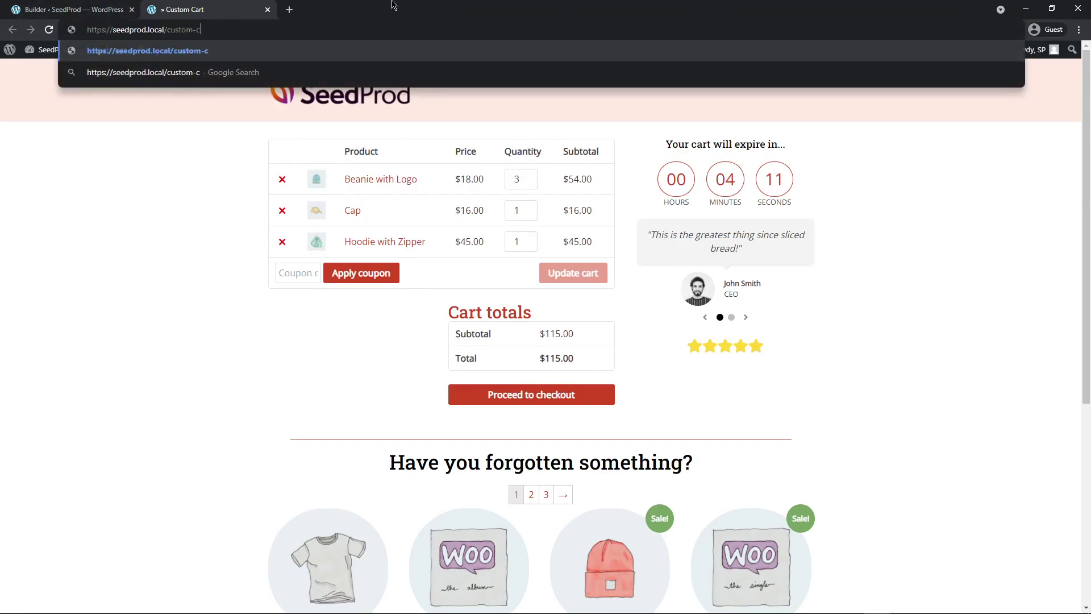
text(art)
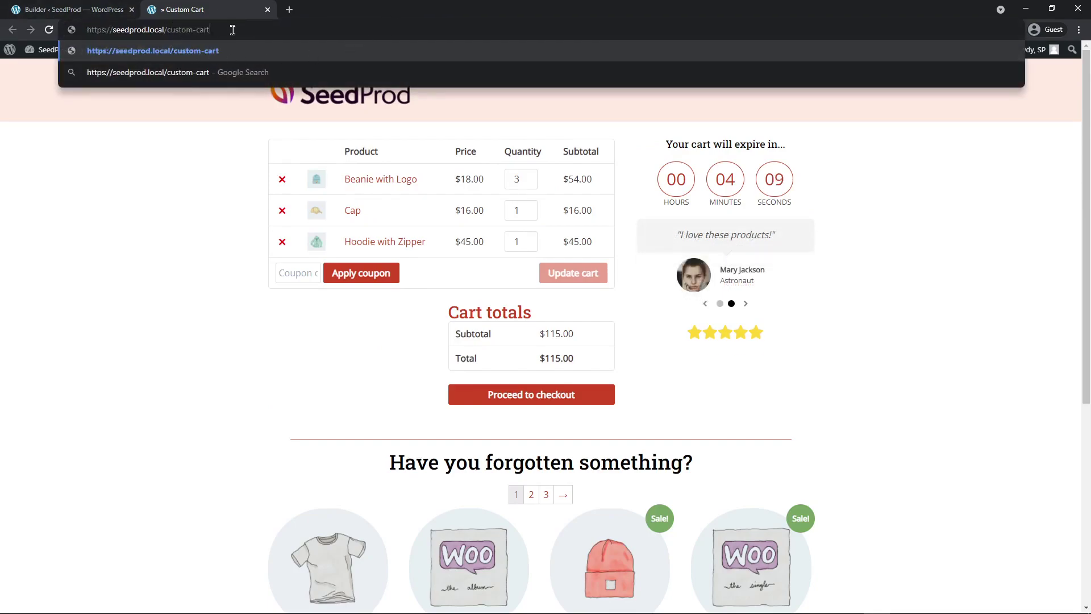
key(Return)
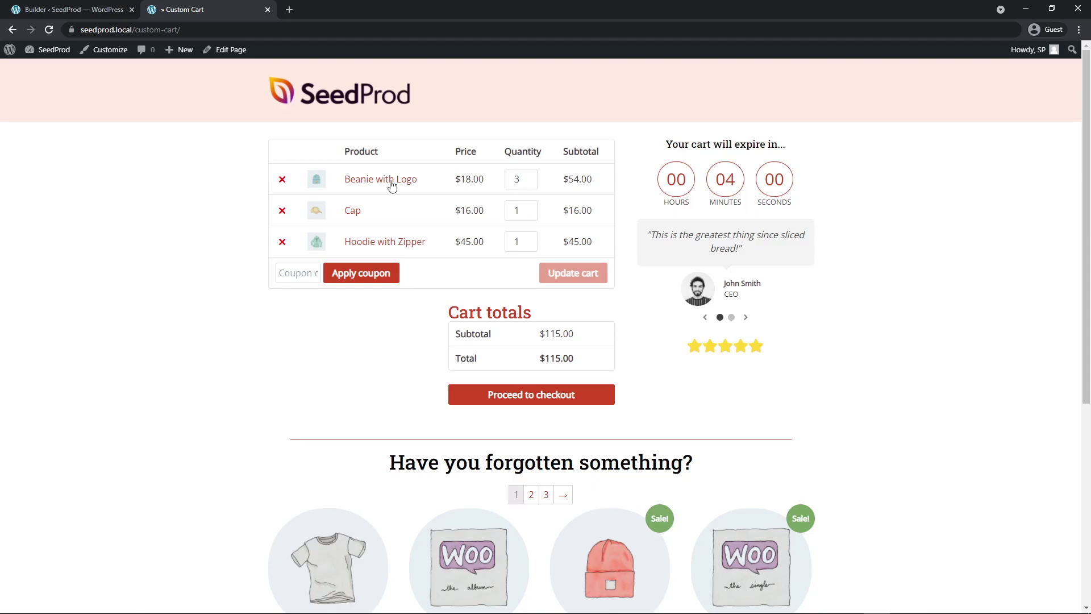
Go to the WordPress dashboard's WooCommerce Settings, Advanced section.
mouse_move(51, 50)
click(47, 76)
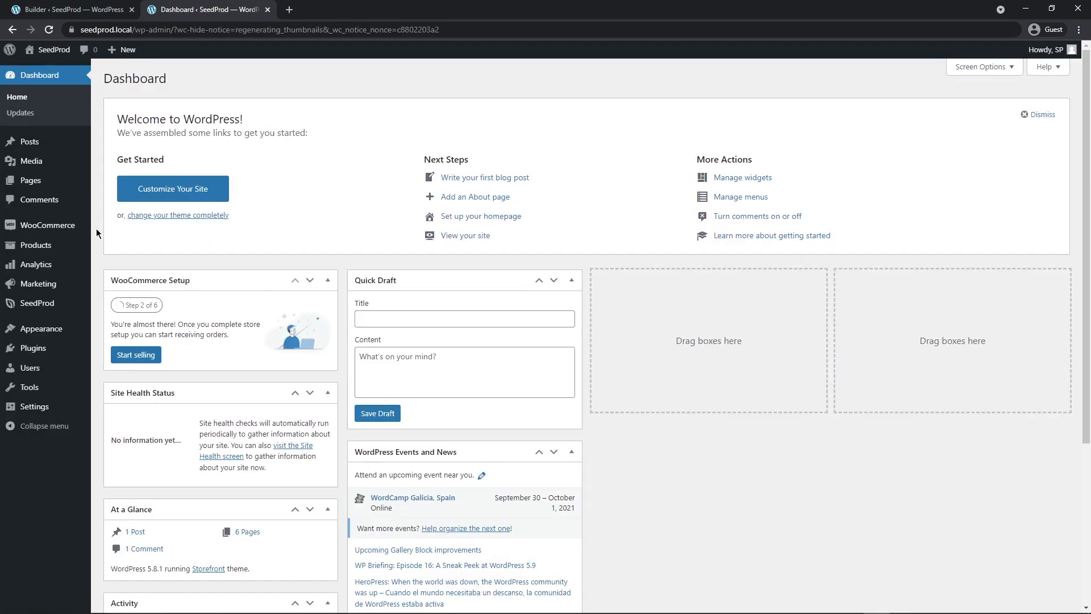
mouse_move(48, 227)
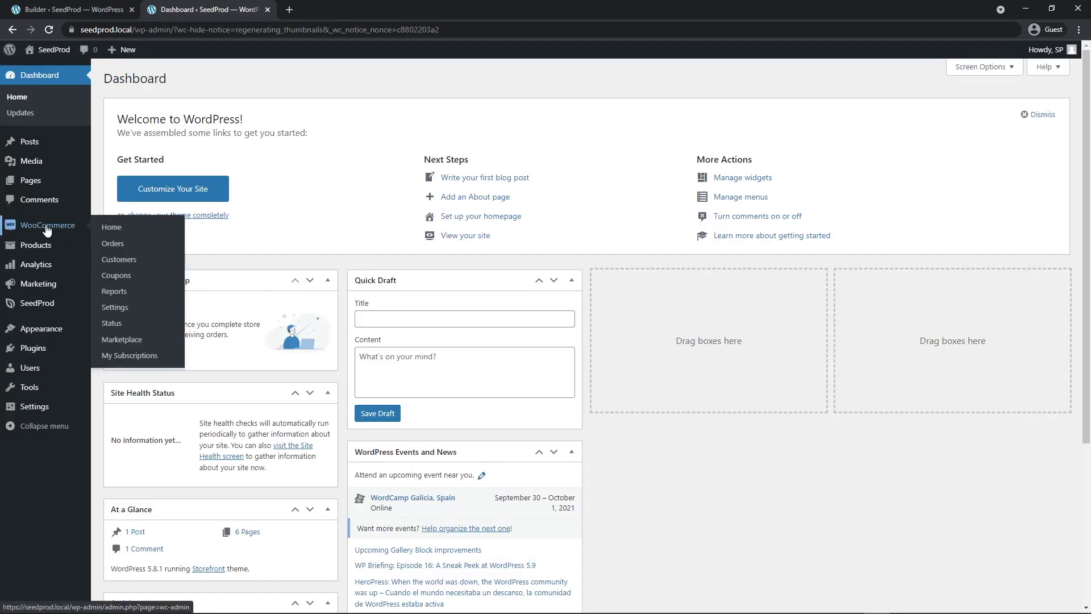
click(117, 308)
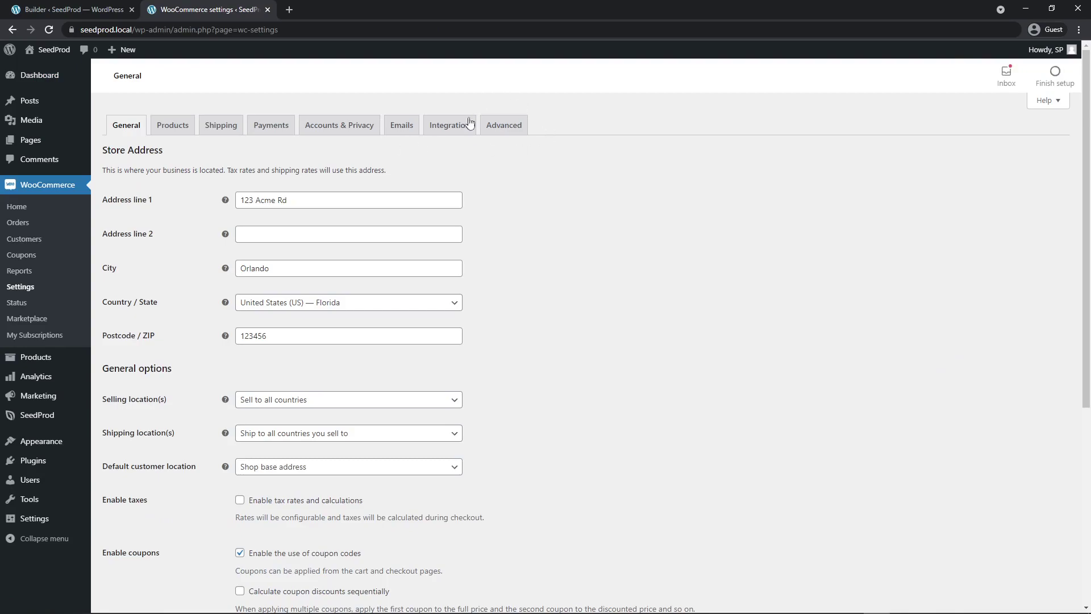
click(506, 130)
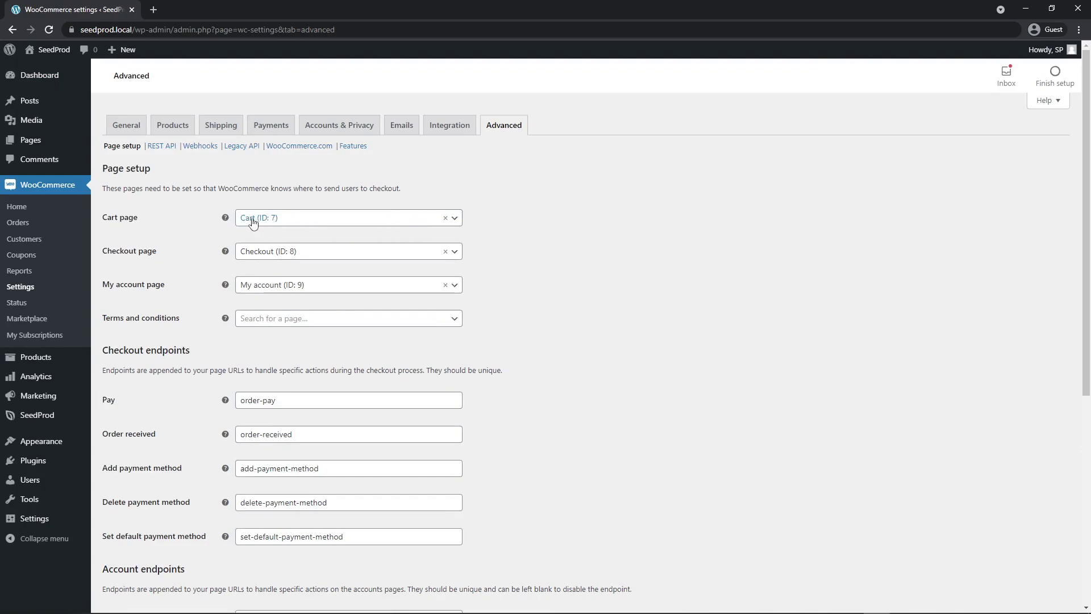
Set the cart page to Custom Cart (ID: 60) and save the changes.
click(457, 221)
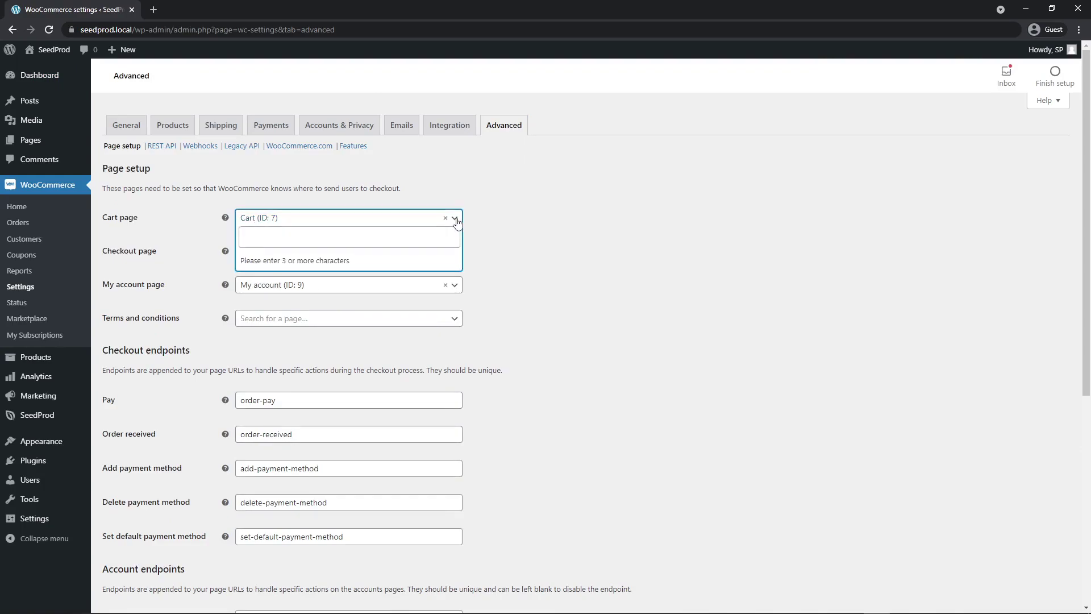
click(307, 239)
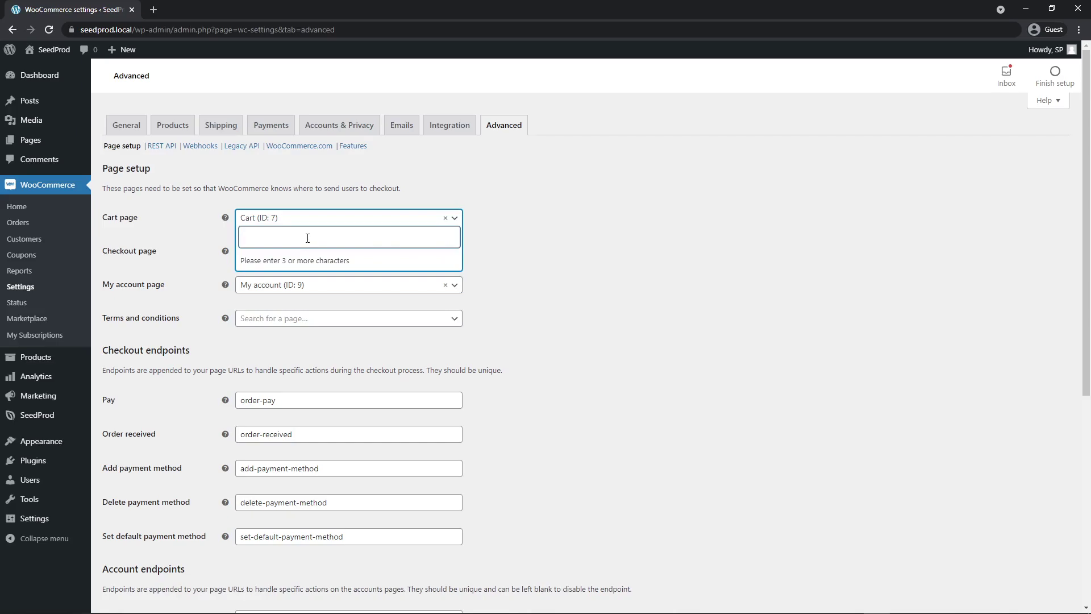
text(Custom)
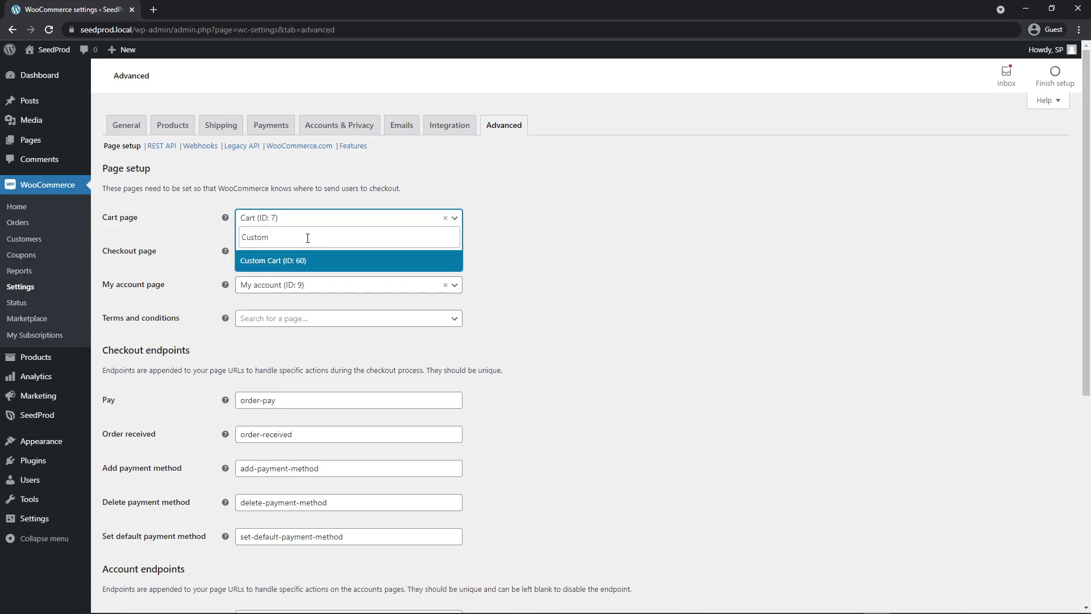
click(259, 265)
scroll(165, 250, down, 5)
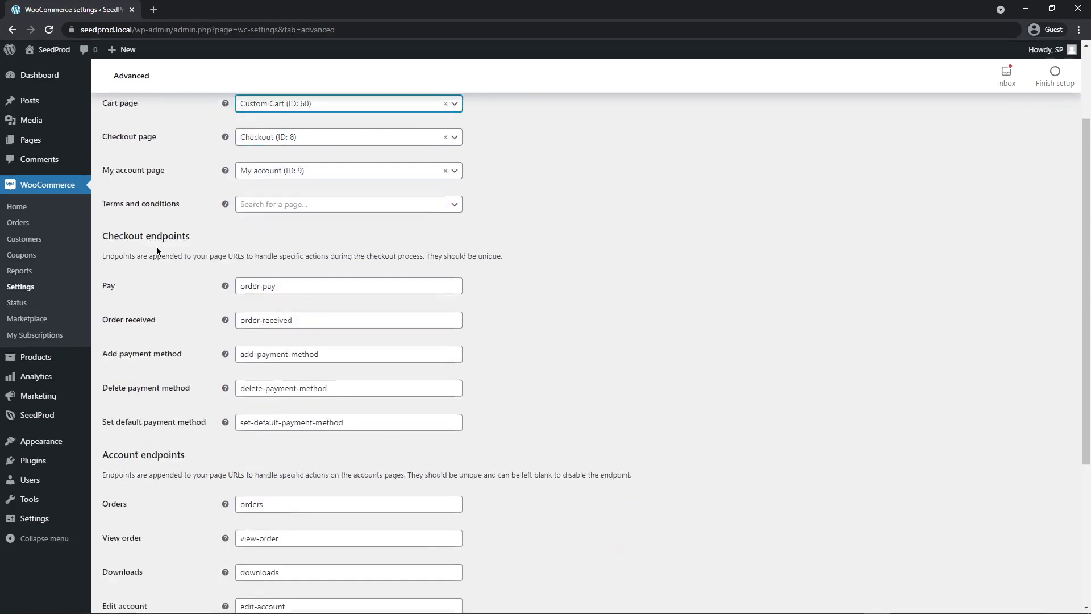
click(145, 548)
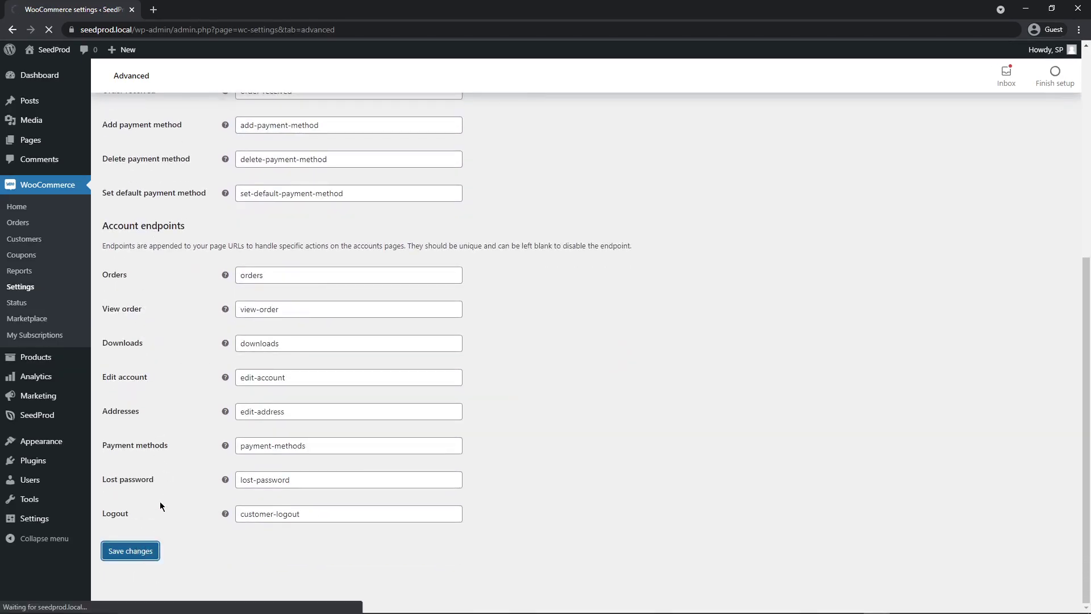
Visit the store and open View cart from the header mini-cart to see Custom Cart.
mouse_move(50, 50)
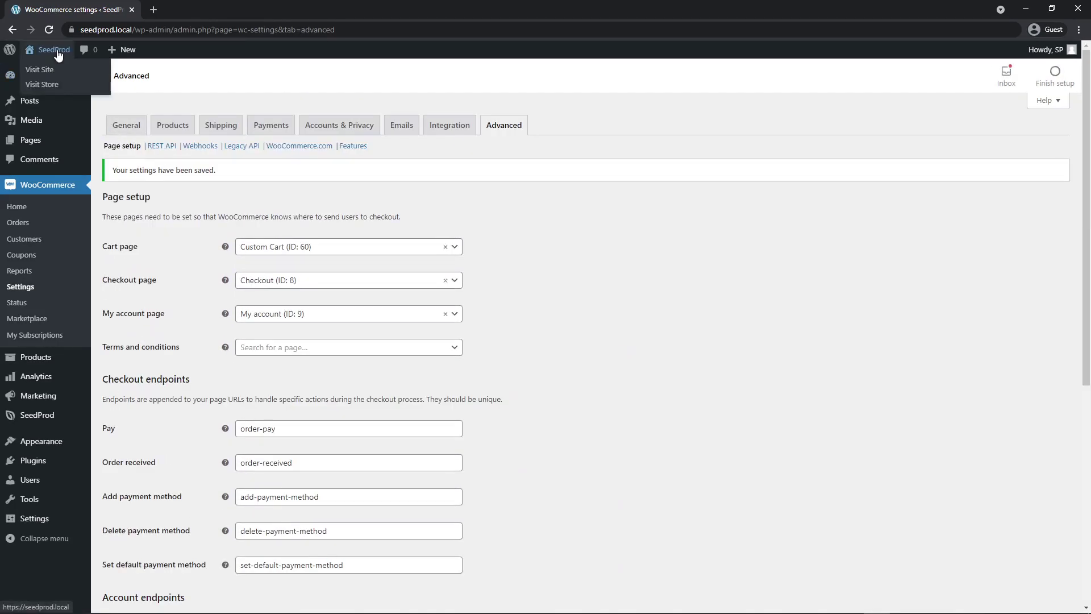
click(45, 85)
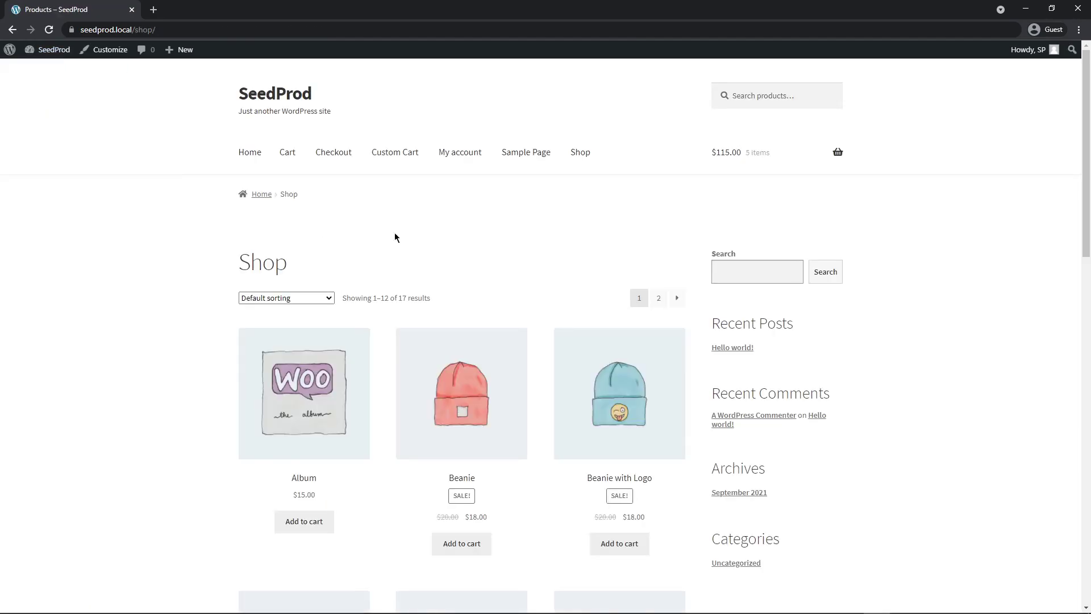
mouse_move(768, 146)
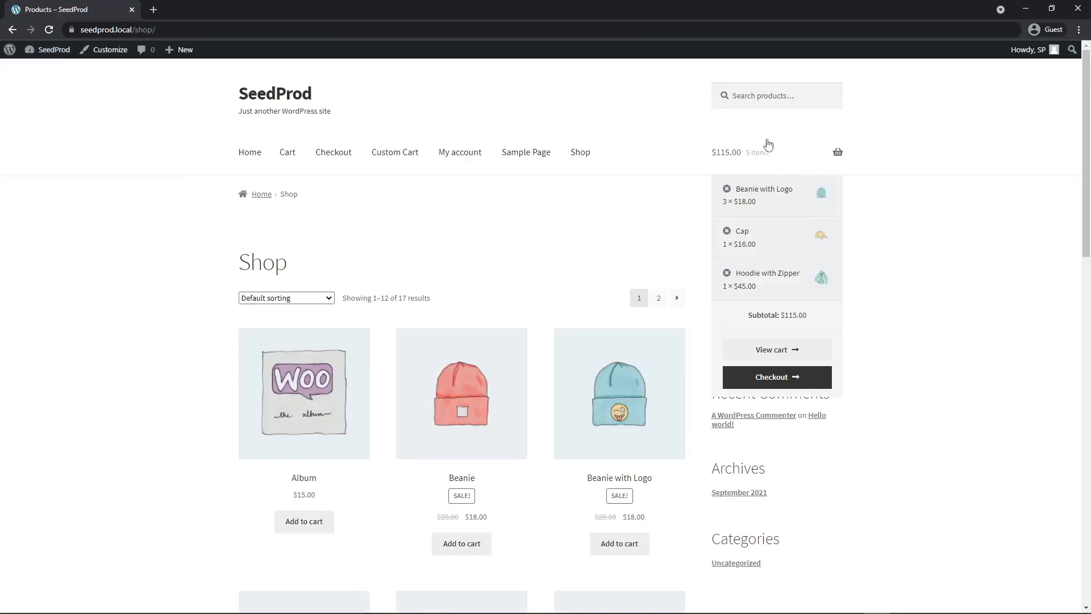
click(771, 351)
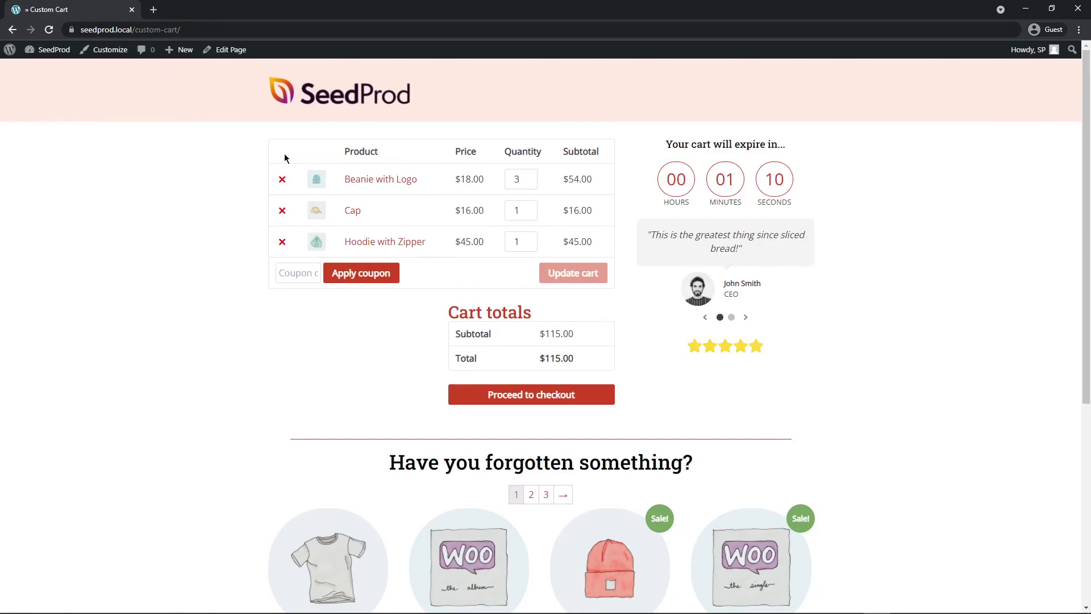
scroll(882, 370, down, 5)
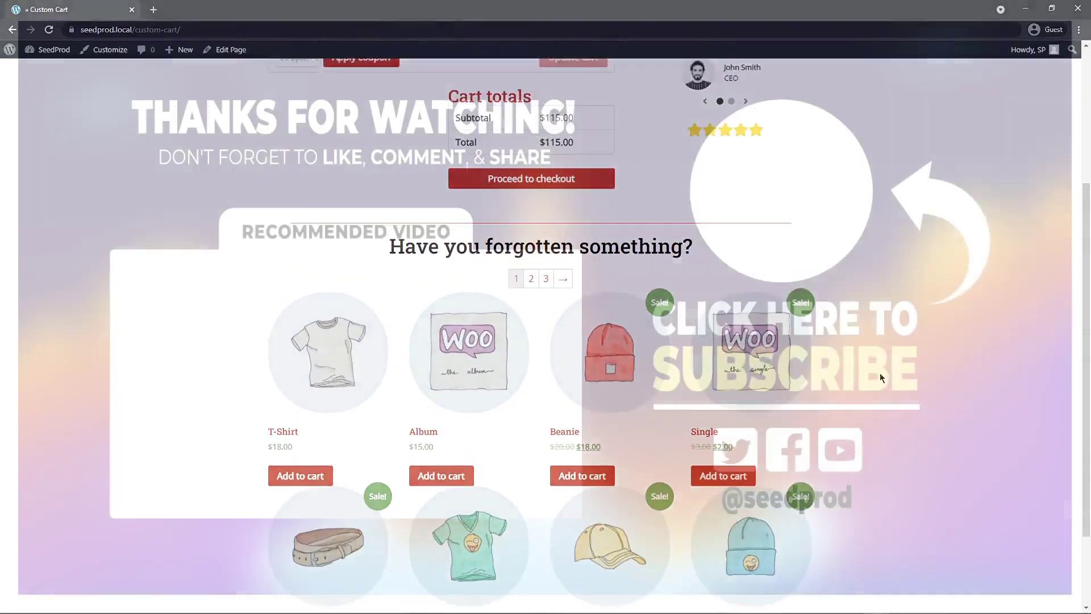